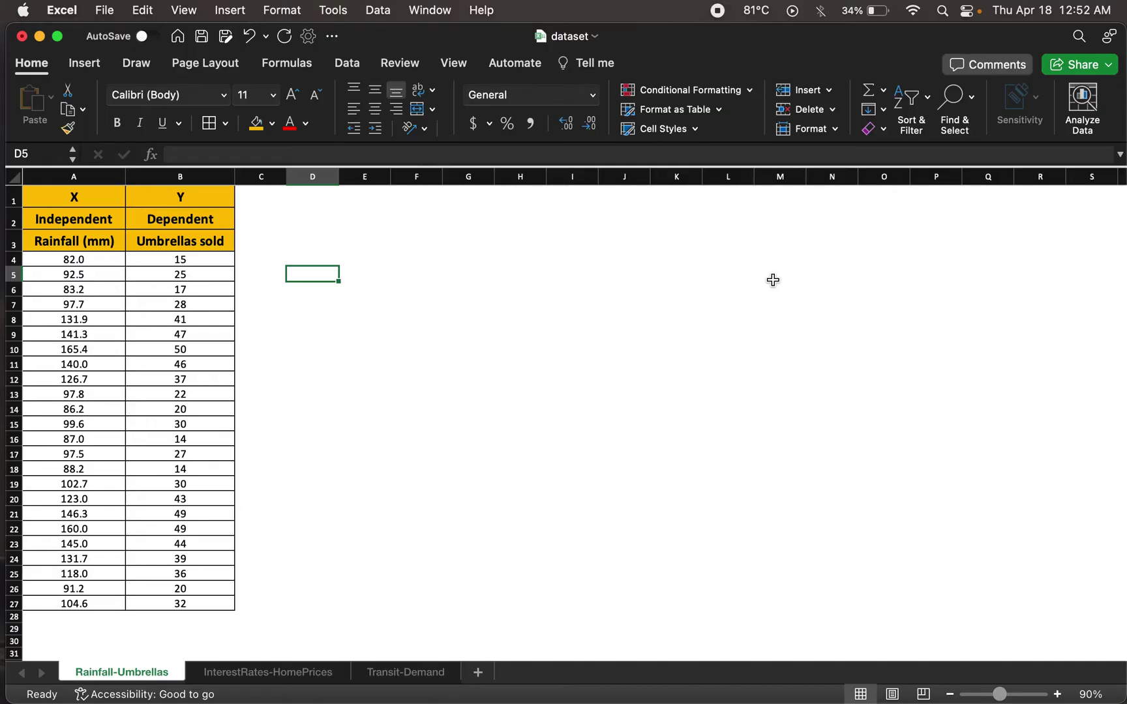
pyautogui.click(78, 200)
pyautogui.click(153, 198)
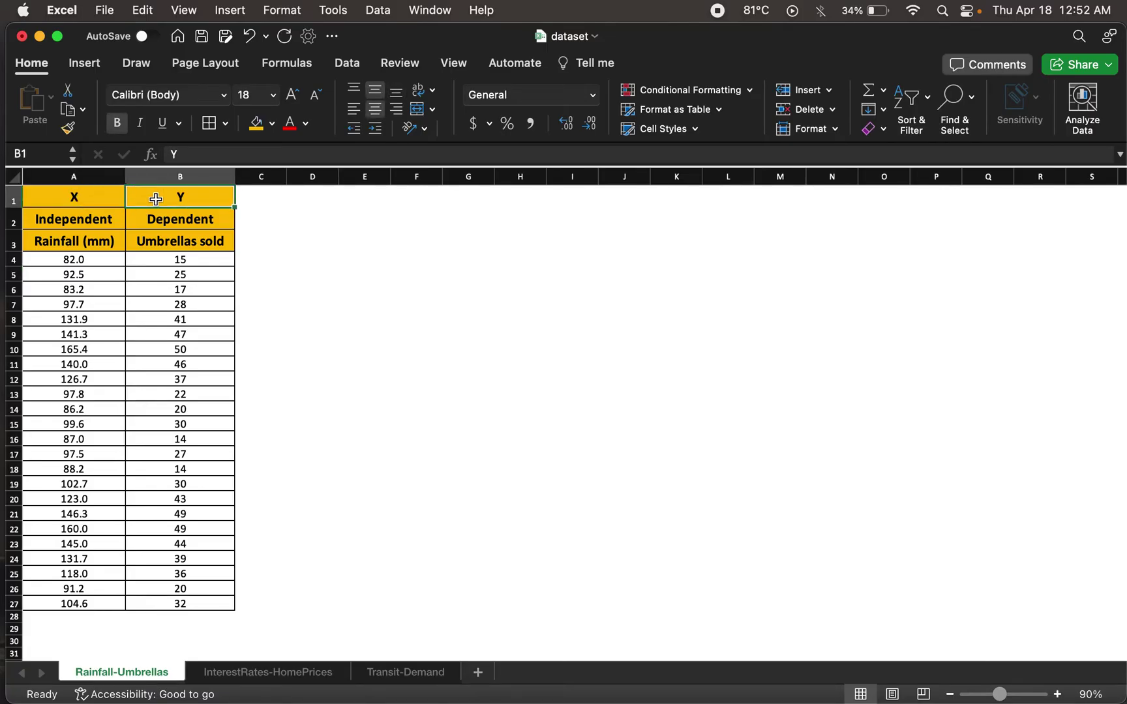
pyautogui.click(109, 219)
pyautogui.click(180, 219)
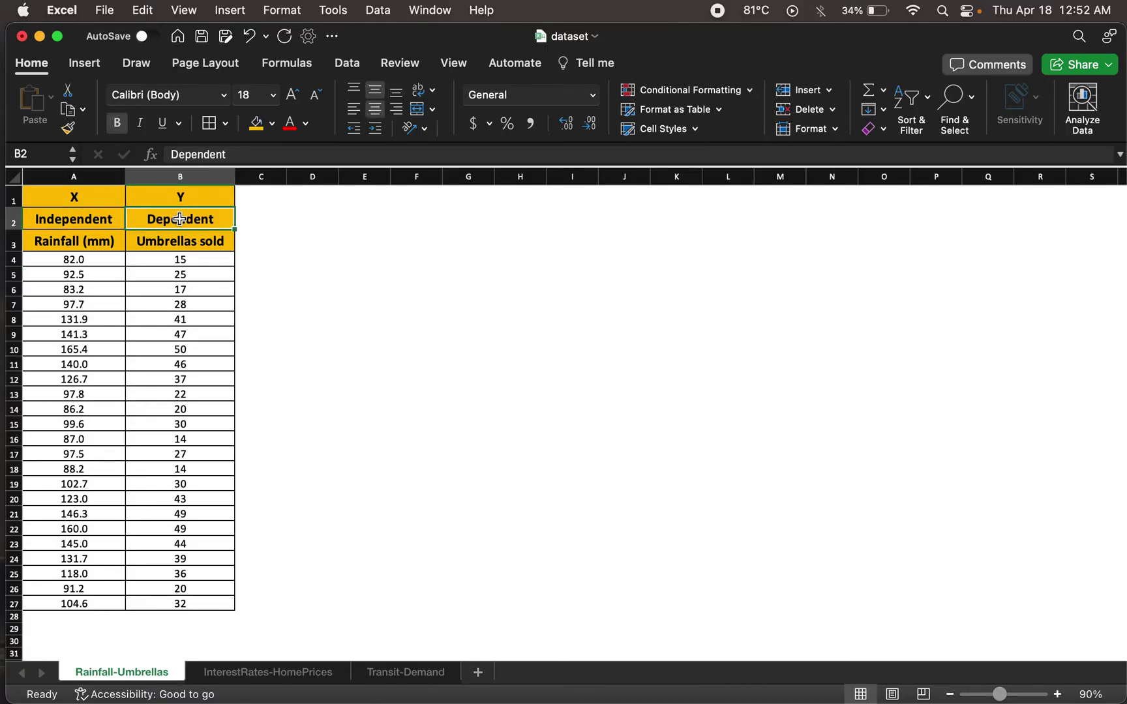
# Step: Insert a markers-only scatter chart from the rainfall and umbrellas sold data in A3:B27
pyautogui.click(92, 248)
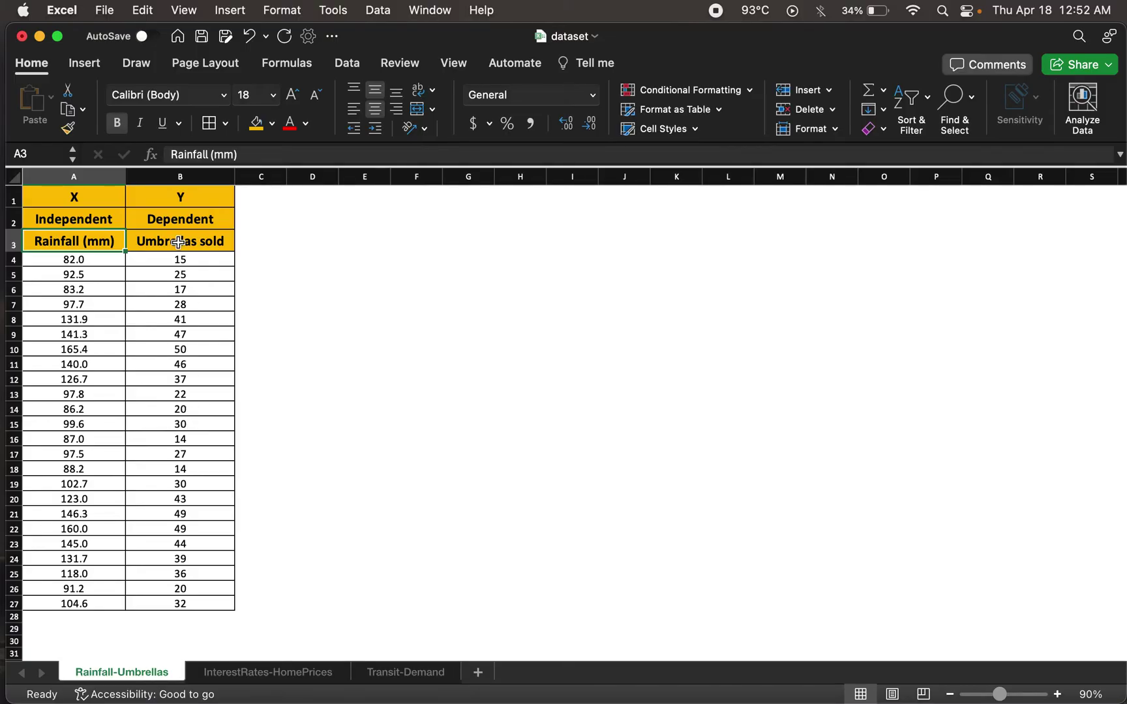
pyautogui.keyDown('shift'); pyautogui.click(194, 607); pyautogui.keyUp('shift')
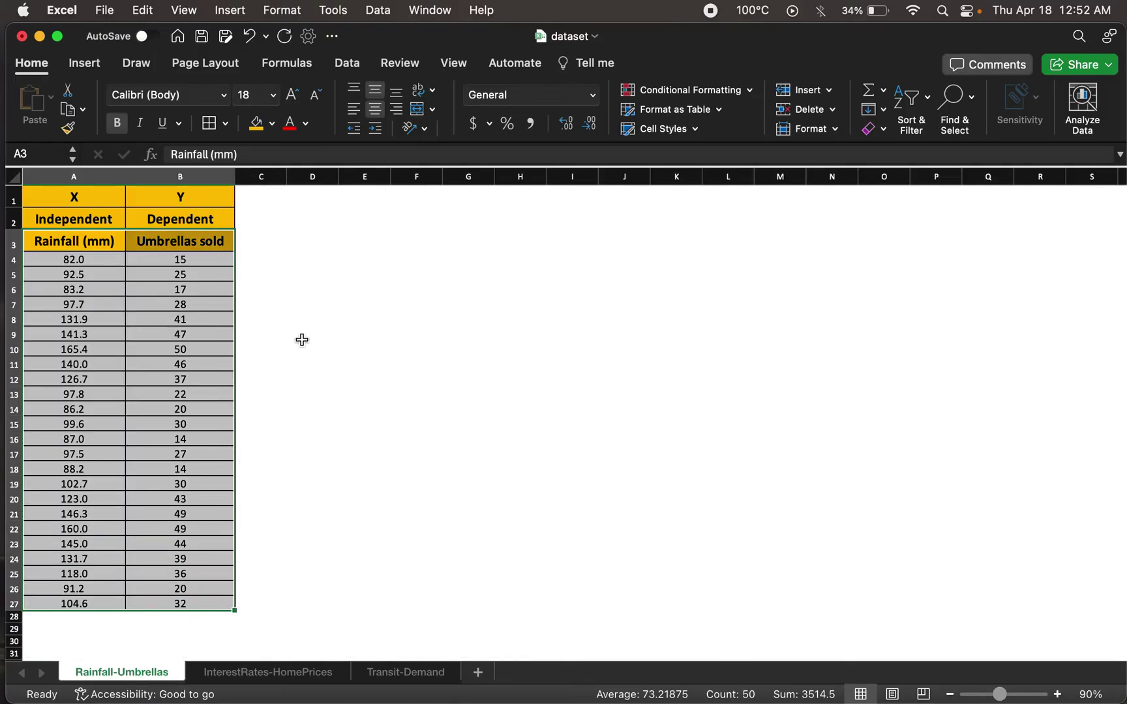
pyautogui.click(85, 62)
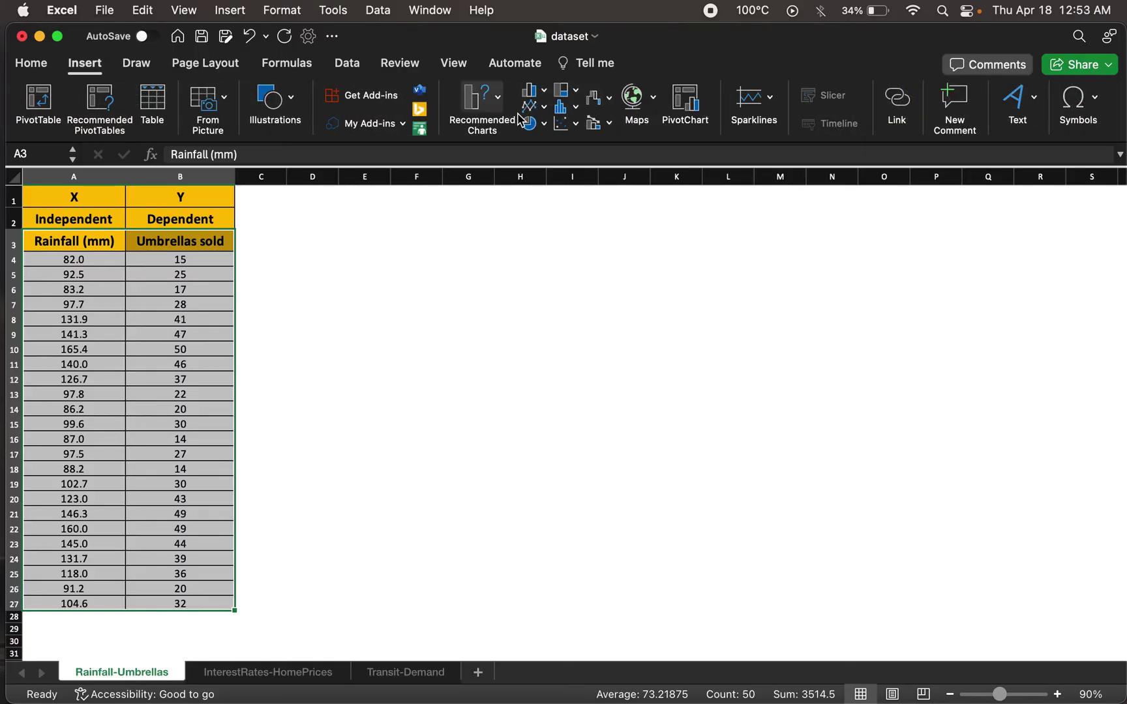
pyautogui.click(562, 123)
pyautogui.click(594, 190)
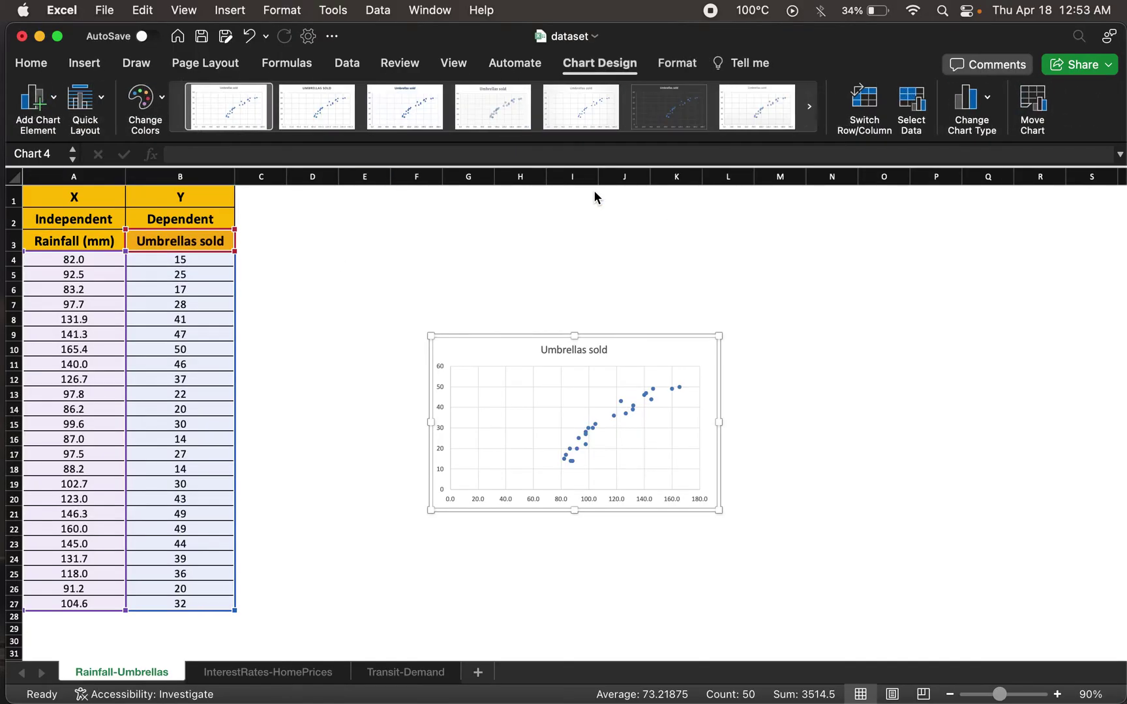
# Step: Place the scatter chart directly beside the data table and enlarge it to span about columns C to L and rows 1 to 20
pyautogui.moveTo(533, 333); pyautogui.dragTo(406, 225)
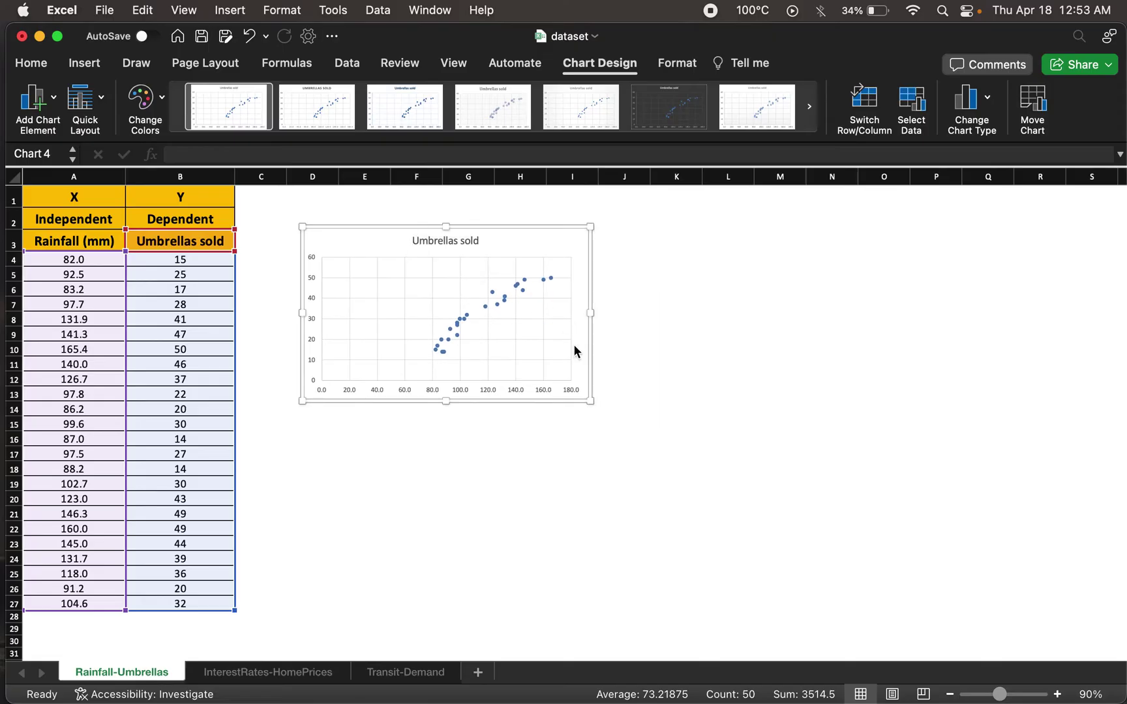
pyautogui.moveTo(593, 428); pyautogui.dragTo(765, 526)
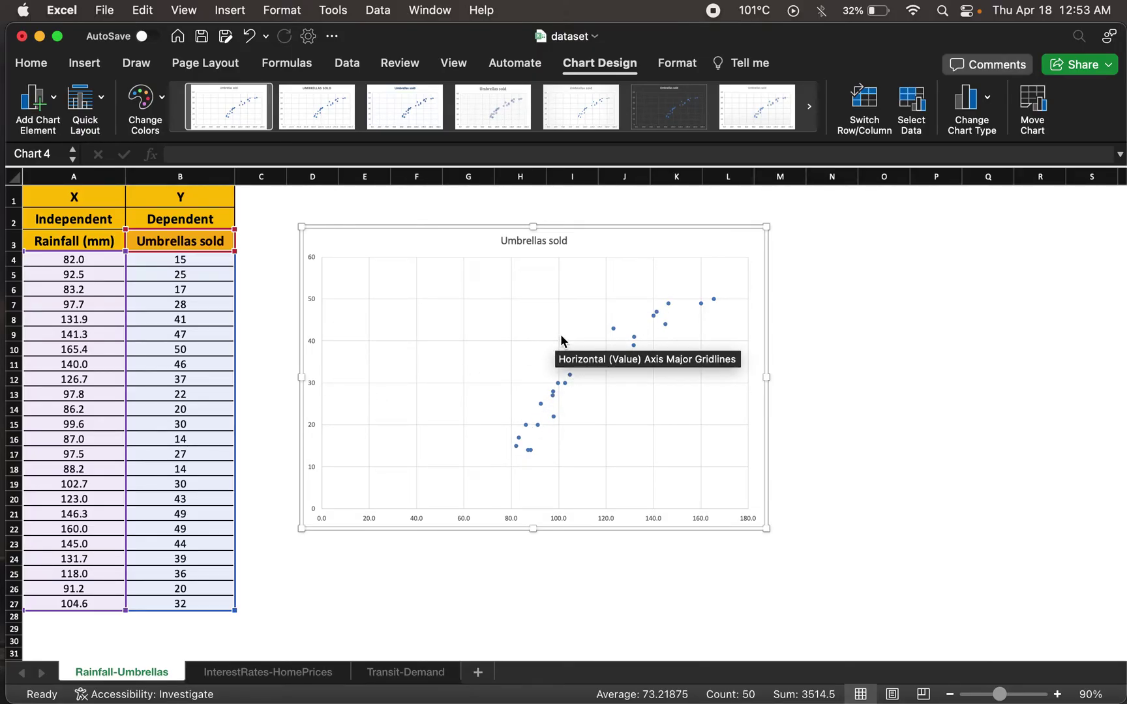
pyautogui.moveTo(557, 222); pyautogui.dragTo(517, 199)
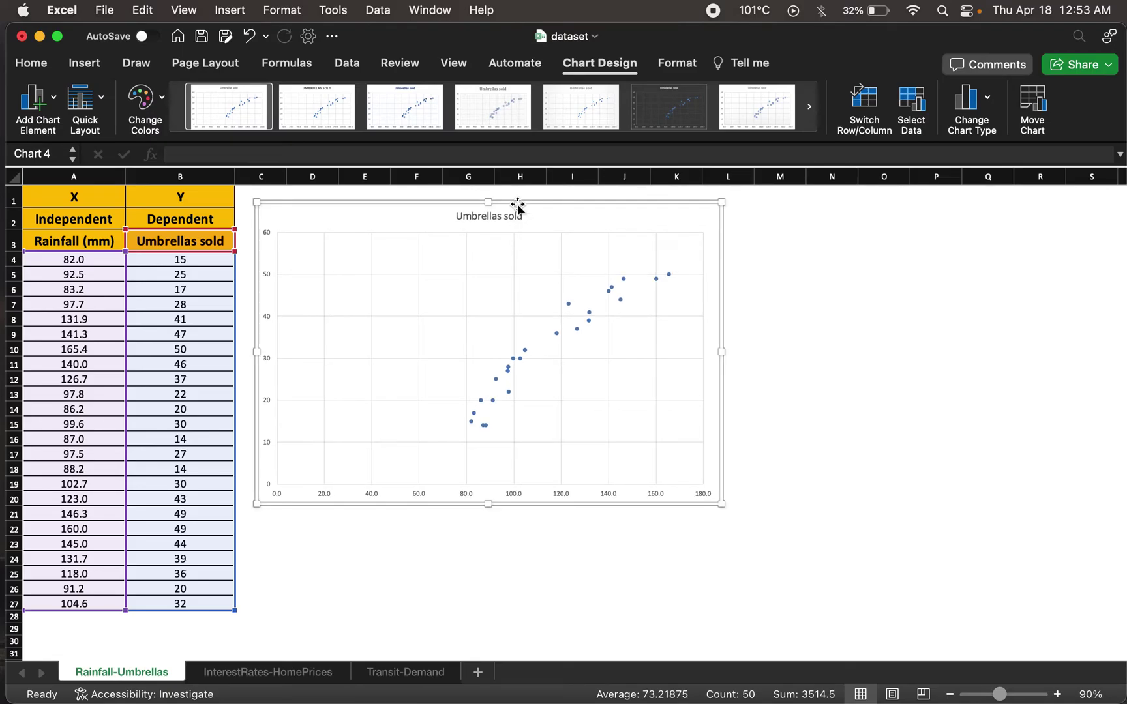
# Step: Add a linear trendline to the scatter chart and open its formatting options
pyautogui.click(45, 114)
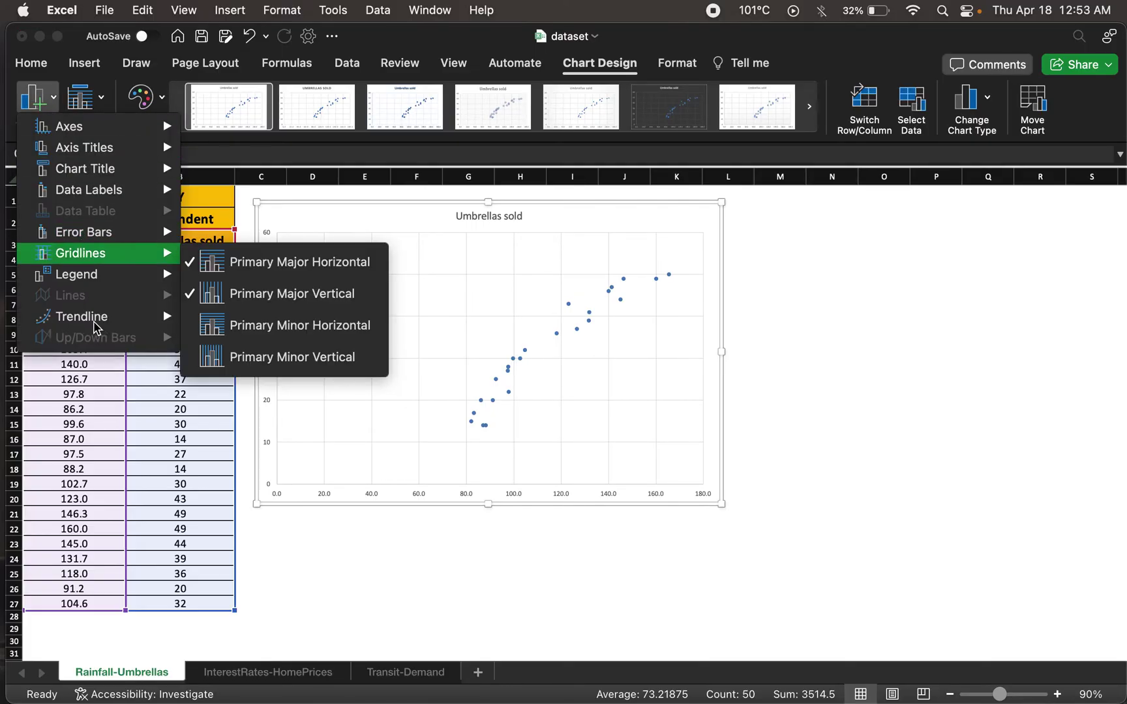
pyautogui.moveTo(101, 319)
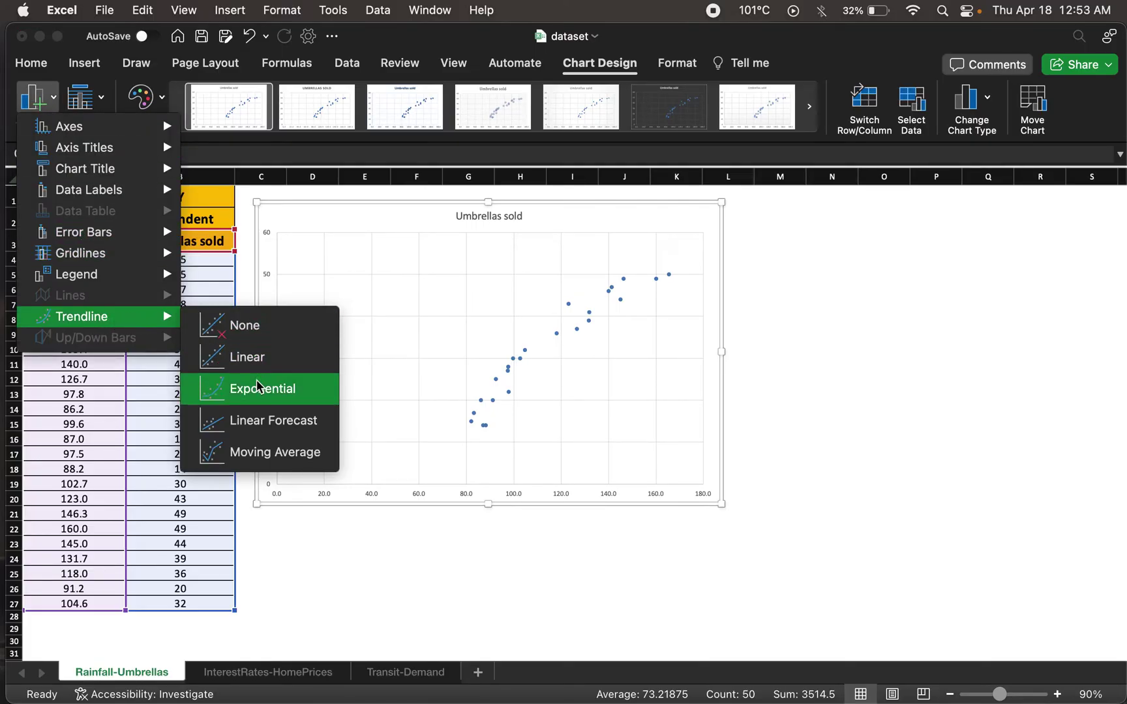
pyautogui.click(243, 363)
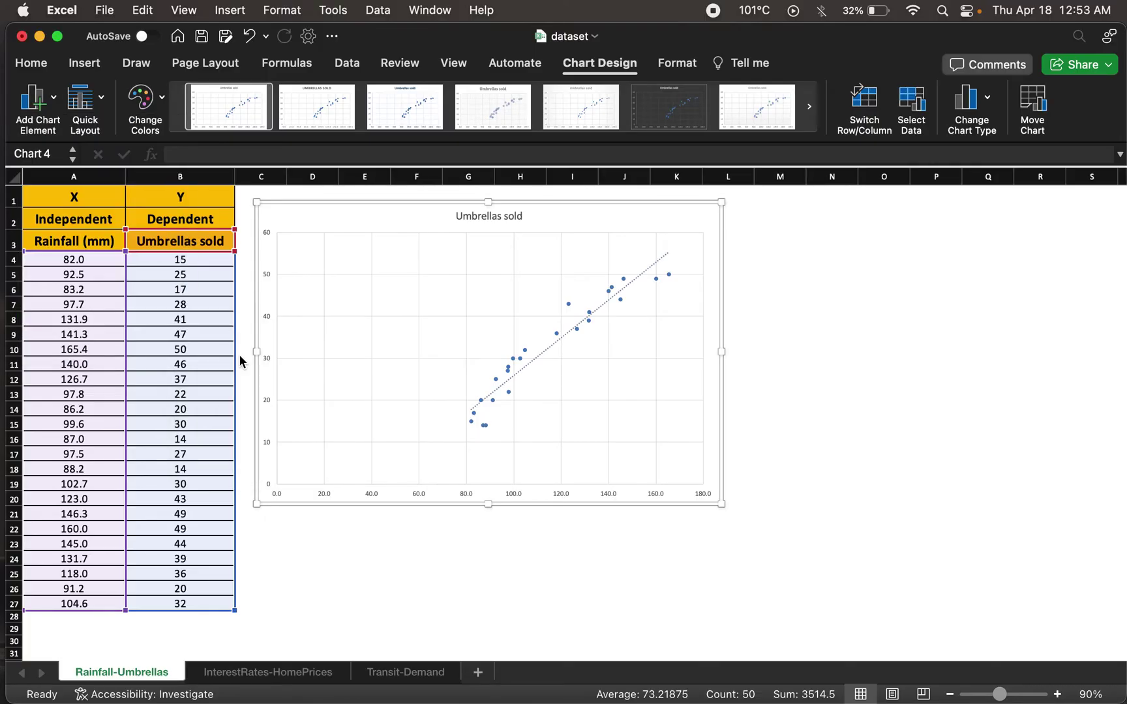
pyautogui.click(543, 355)
pyautogui.doubleClick(542, 354)
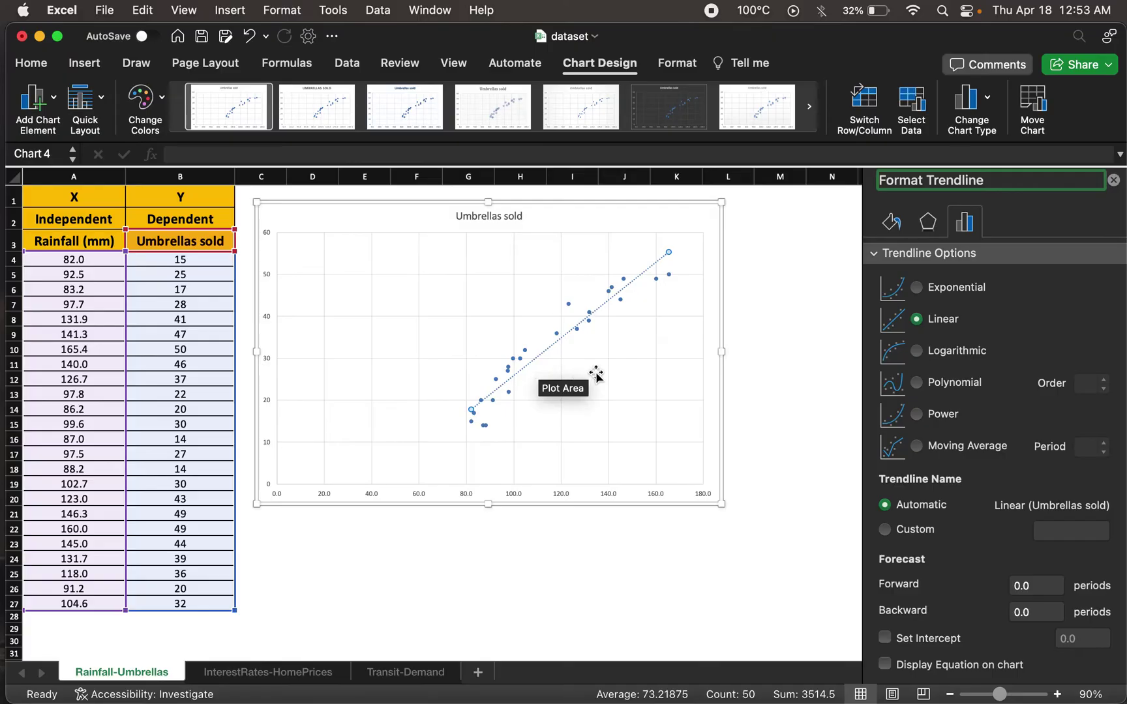
# Step: Try logarithmic, polynomial up to order 6, and power fits on the trendline, and return it to linear
pyautogui.click(917, 352)
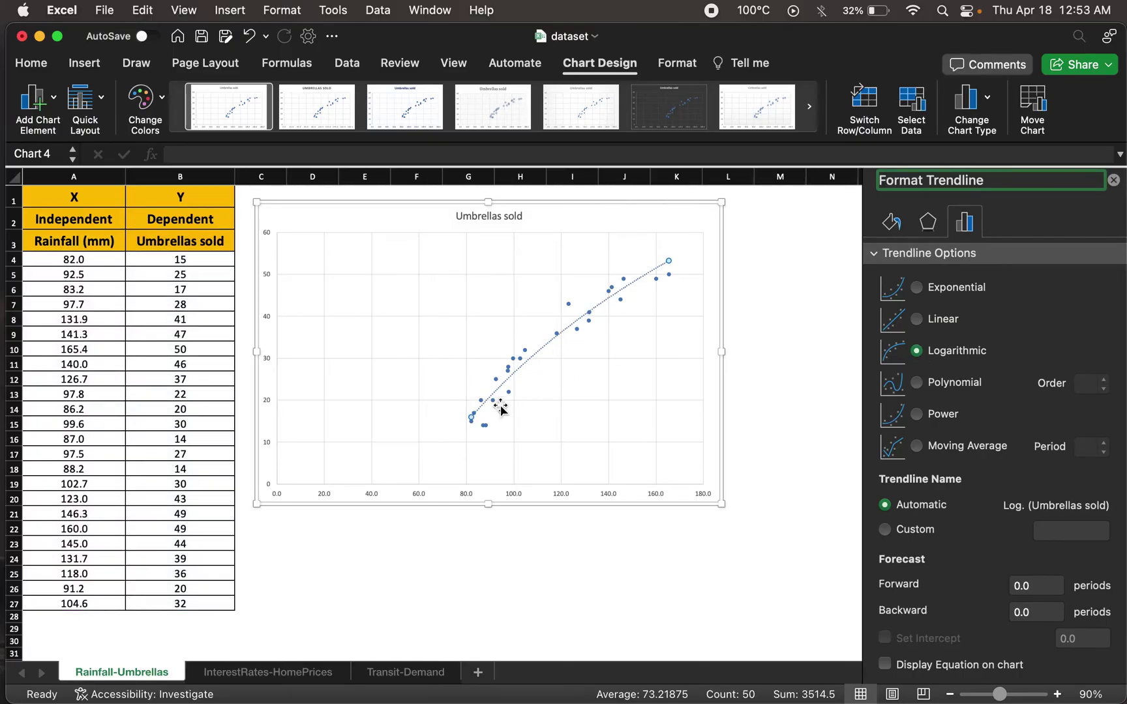
pyautogui.click(917, 383)
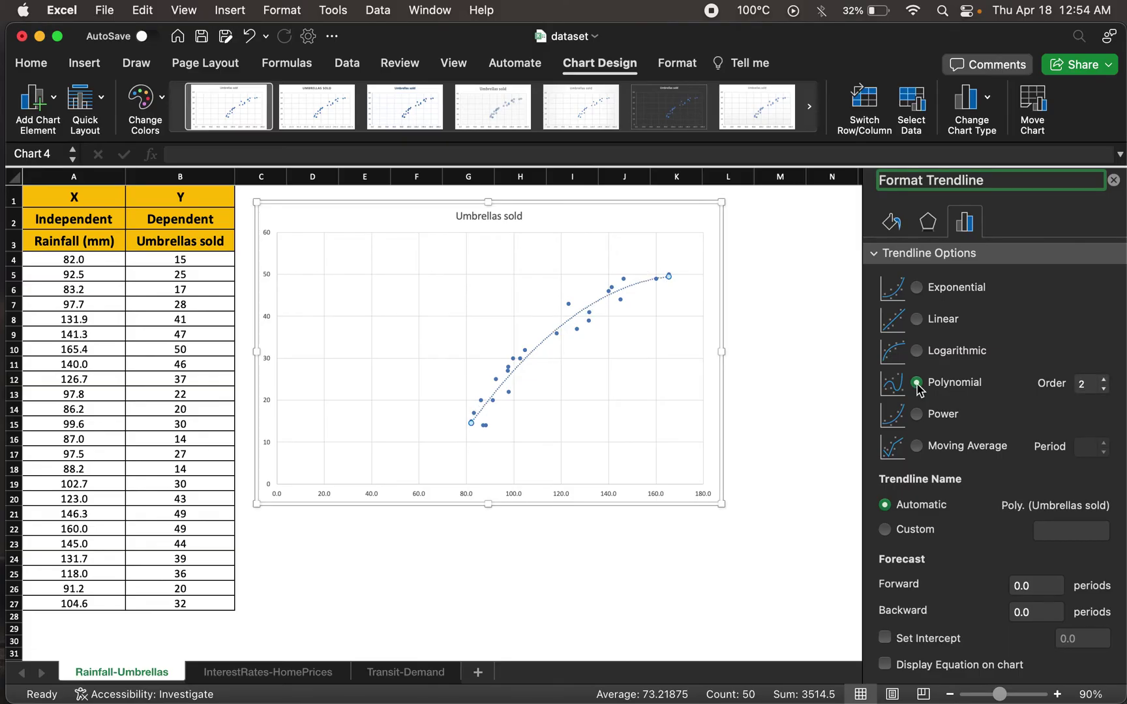
pyautogui.click(1104, 381)
pyautogui.click(1104, 381)
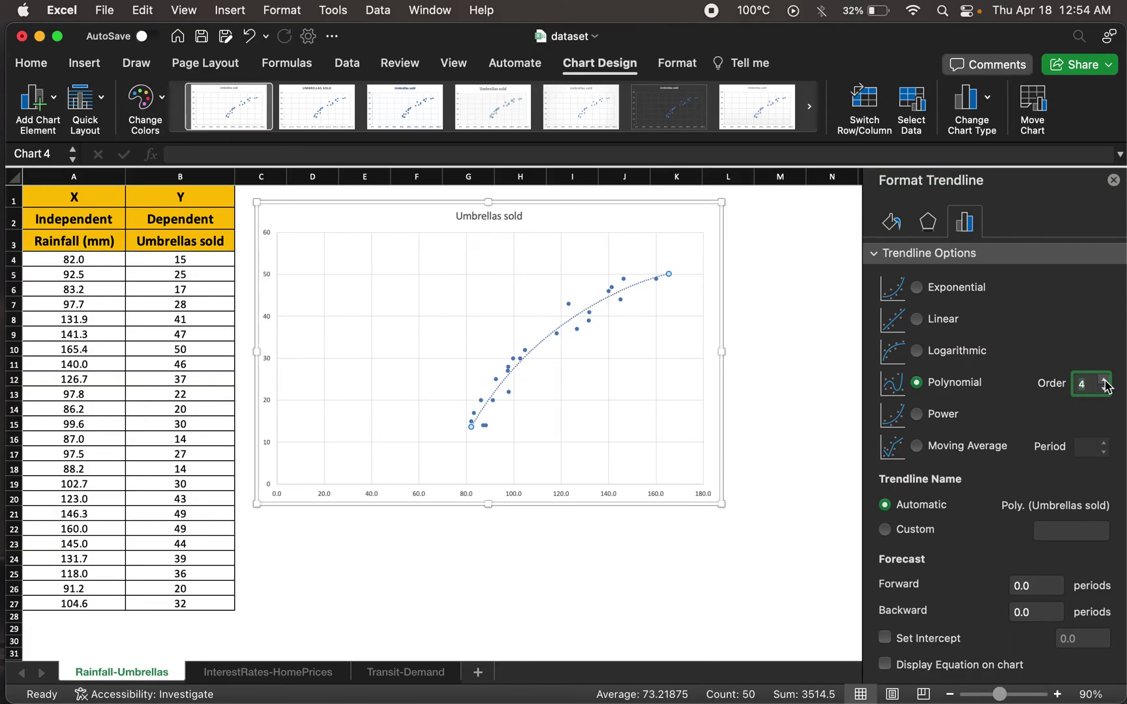
pyautogui.click(1105, 382)
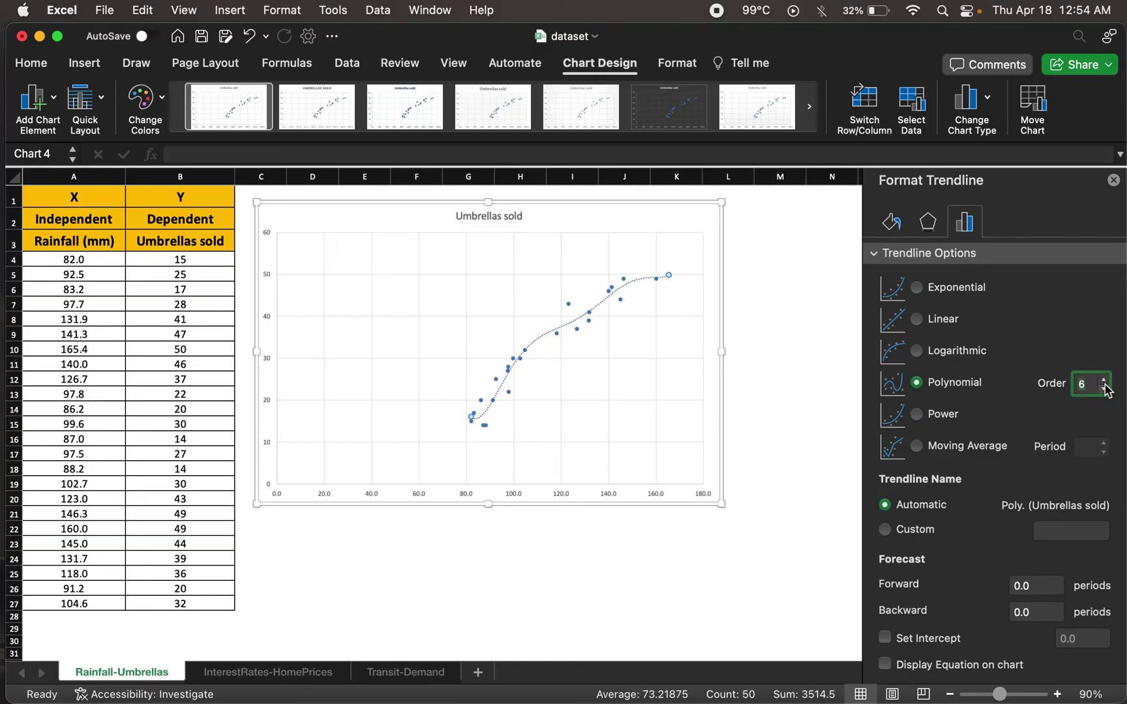
pyautogui.click(1104, 389)
pyautogui.click(1104, 390)
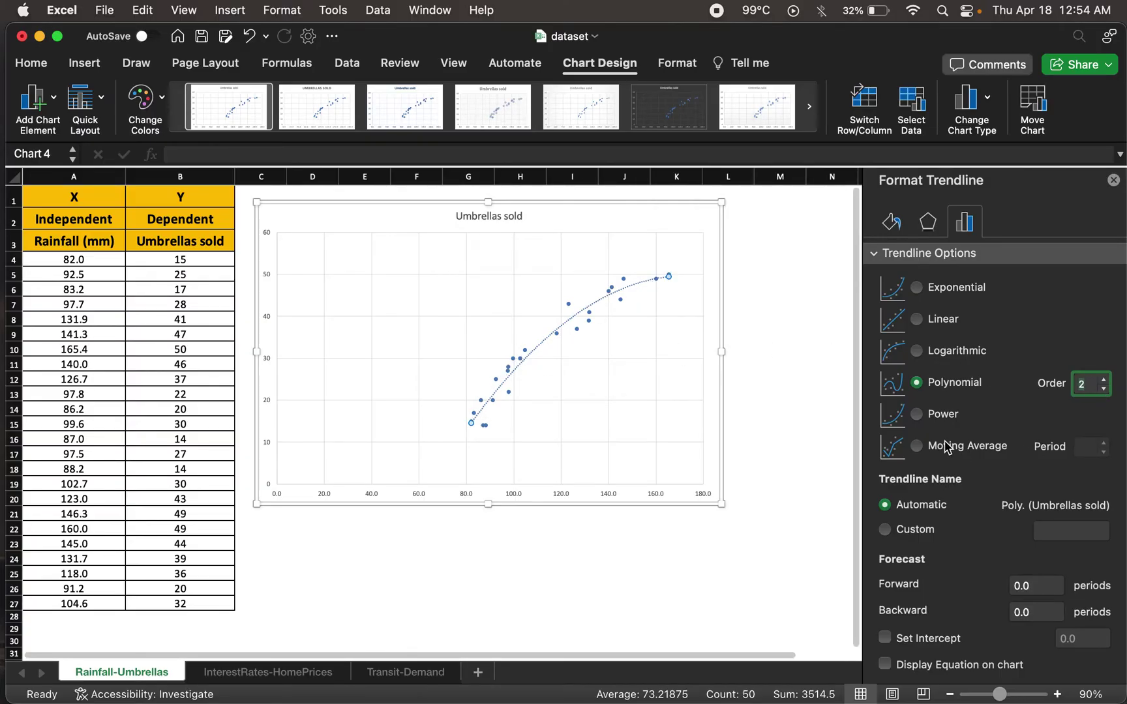
pyautogui.click(916, 414)
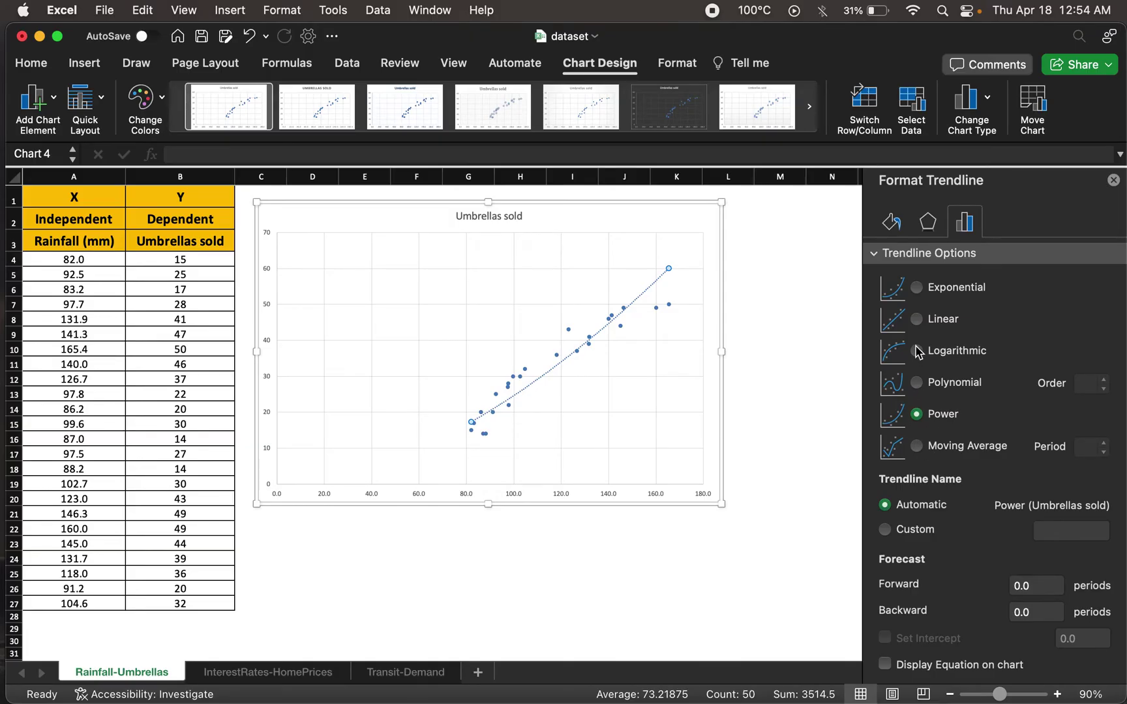
pyautogui.click(916, 320)
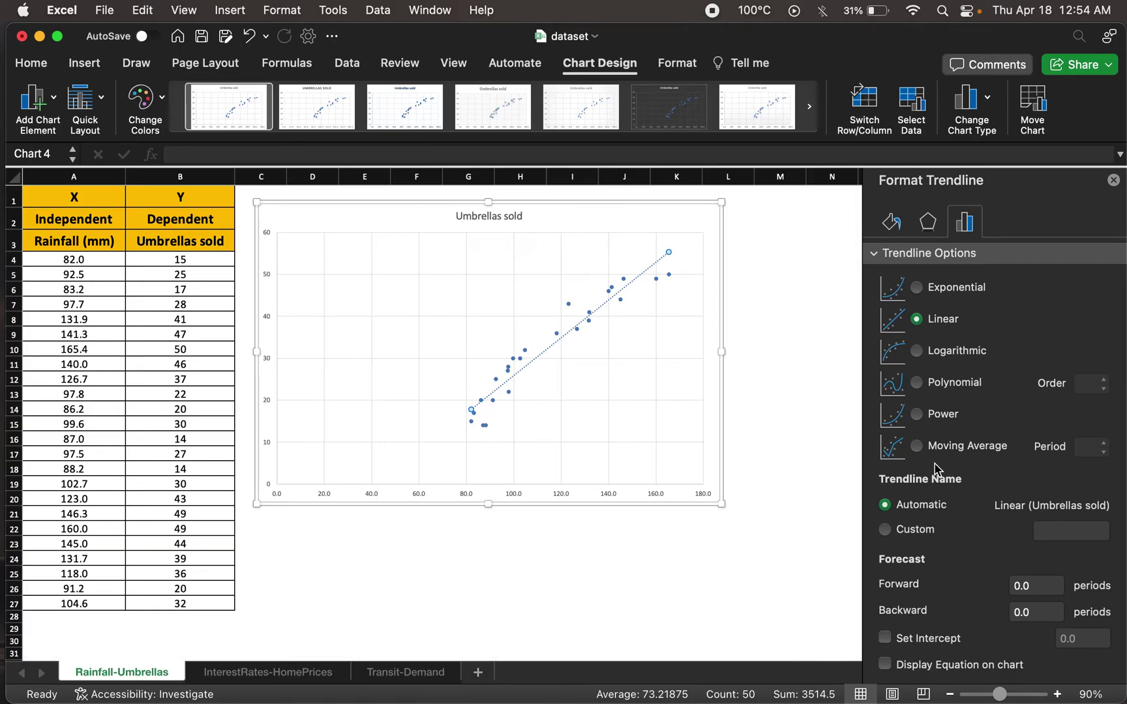
# Step: Display the trendline equation on the chart and move its label to the empty plot area above and left of the data points
pyautogui.scroll(-2, 936, 468)
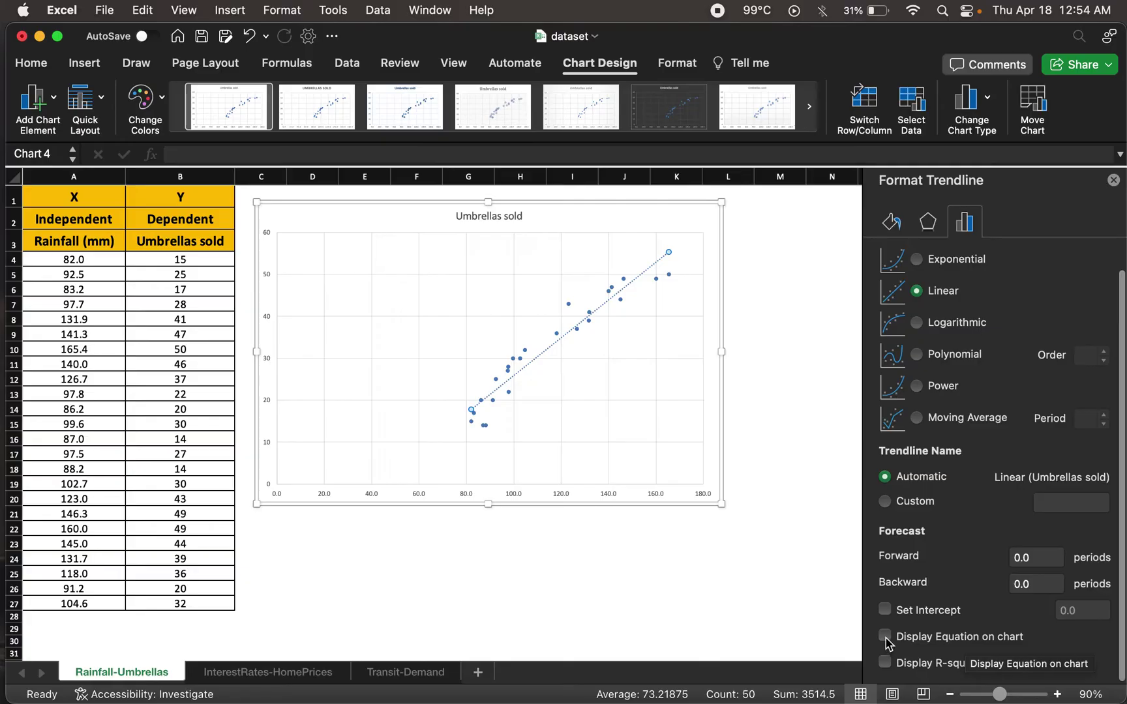
pyautogui.click(885, 637)
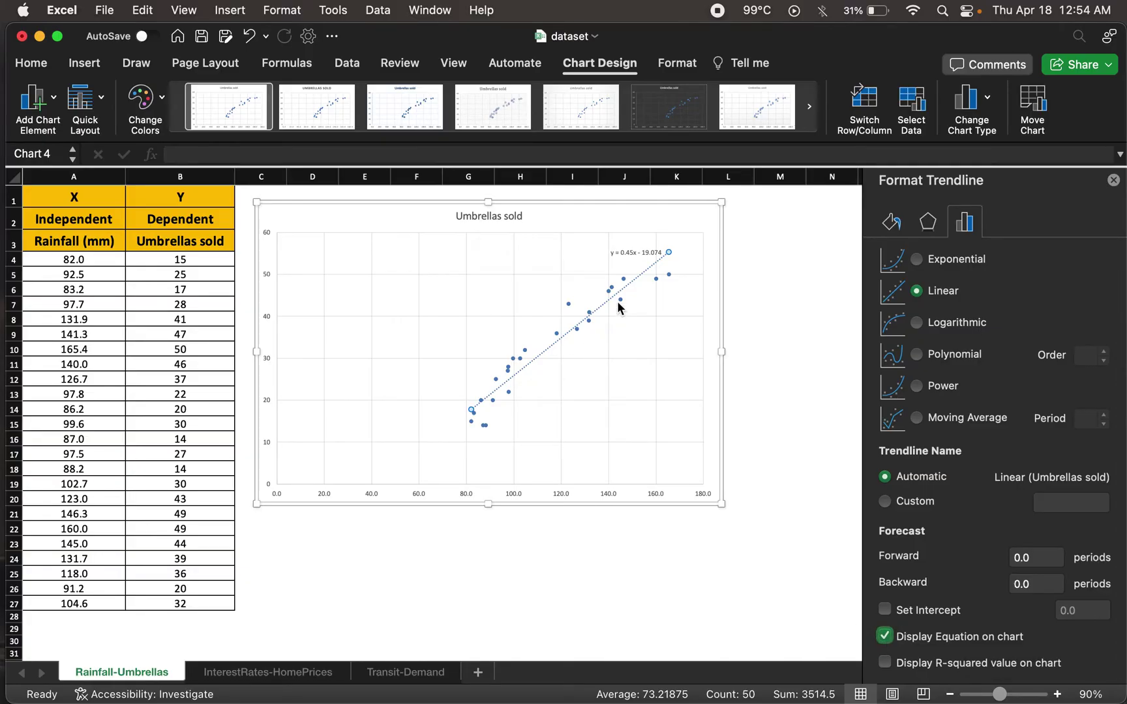
pyautogui.moveTo(626, 254); pyautogui.dragTo(359, 287)
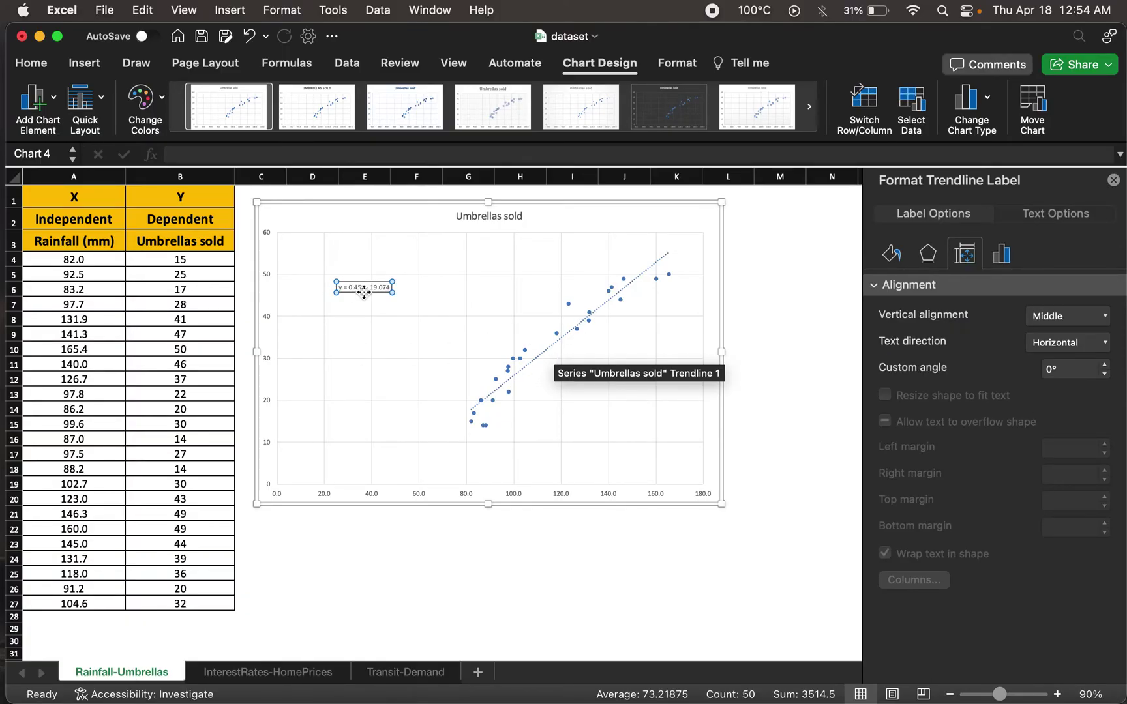
# Step: Enlarge the trendline equation label's text to 20 pt and colour it black
pyautogui.click(32, 63)
pyautogui.click(291, 98)
pyautogui.click(291, 98)
pyautogui.click(291, 97)
pyautogui.click(290, 97)
pyautogui.click(290, 97)
pyautogui.click(291, 97)
pyautogui.click(291, 96)
pyautogui.click(290, 97)
pyautogui.click(291, 96)
pyautogui.moveTo(319, 277); pyautogui.dragTo(373, 277)
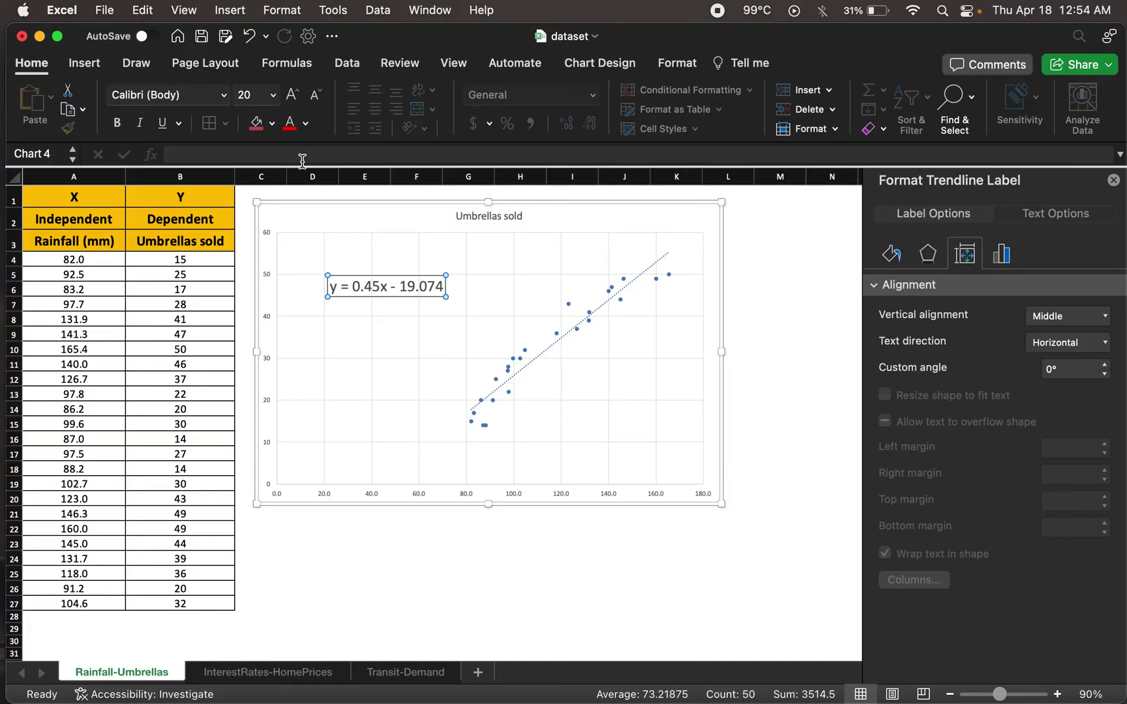
pyautogui.click(305, 123)
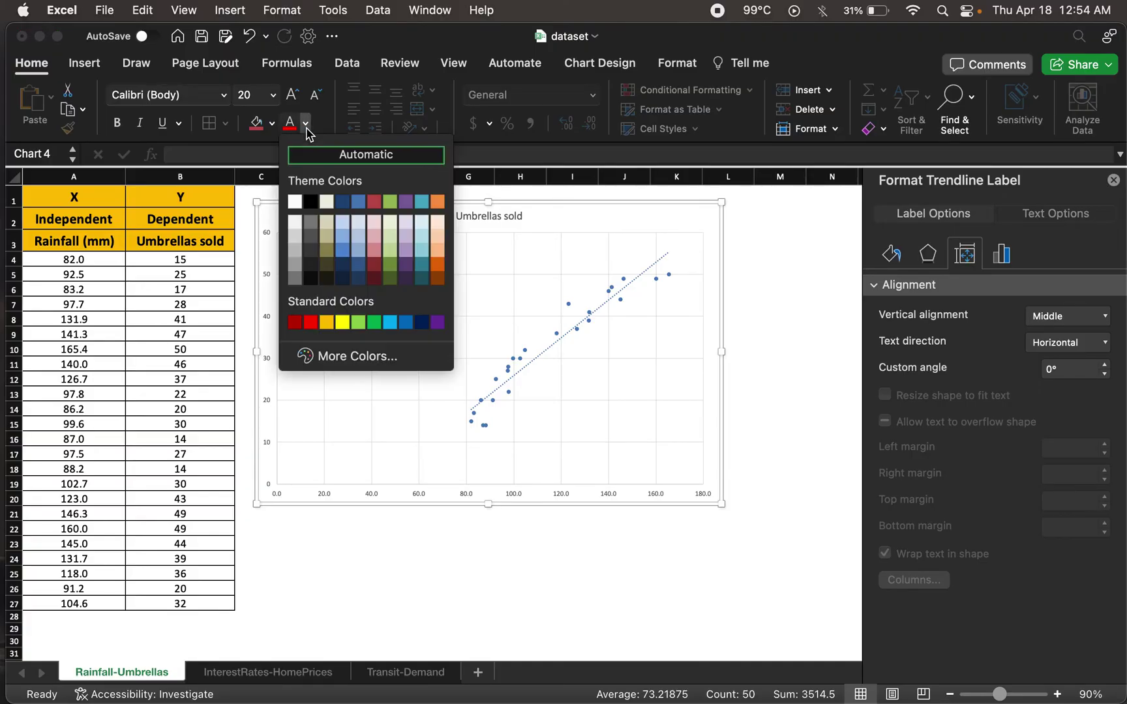
pyautogui.click(309, 203)
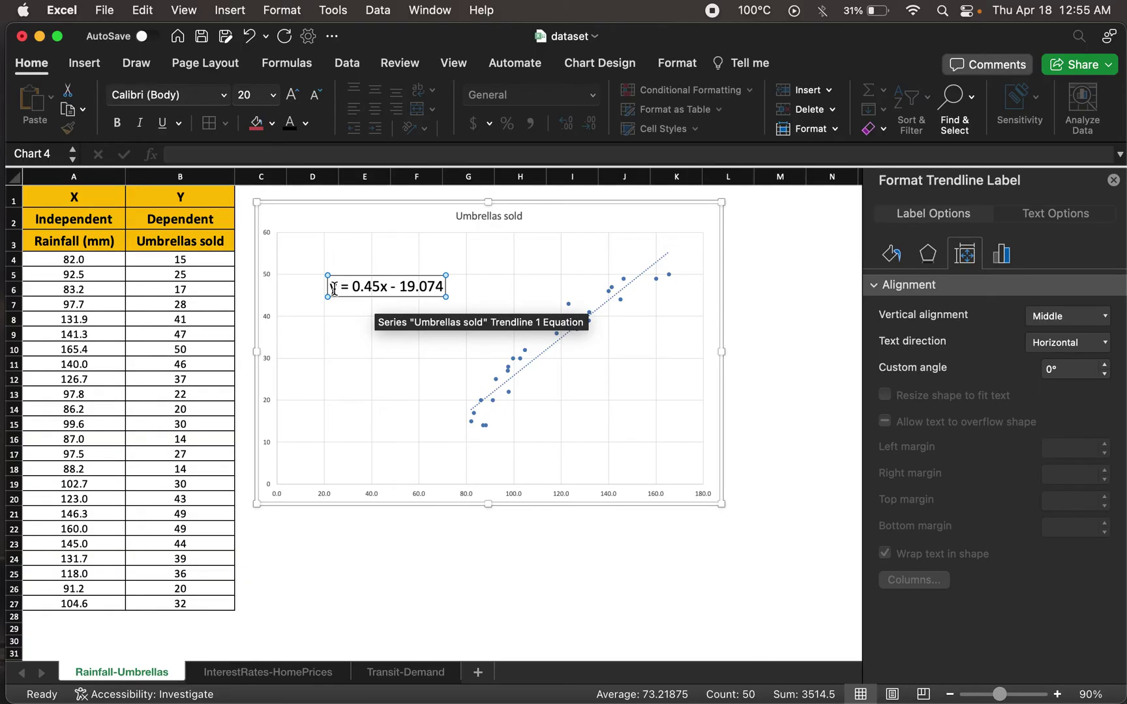
# Step: Display the trendline's R-squared value on the chart
pyautogui.click(537, 360)
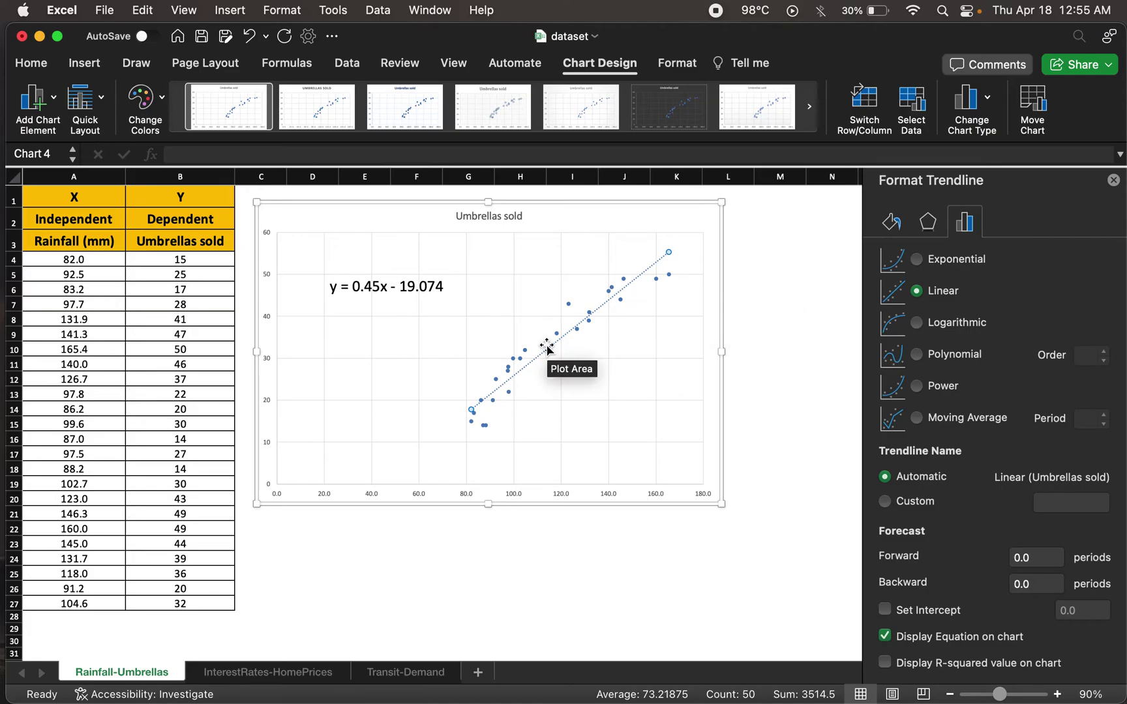
pyautogui.click(885, 663)
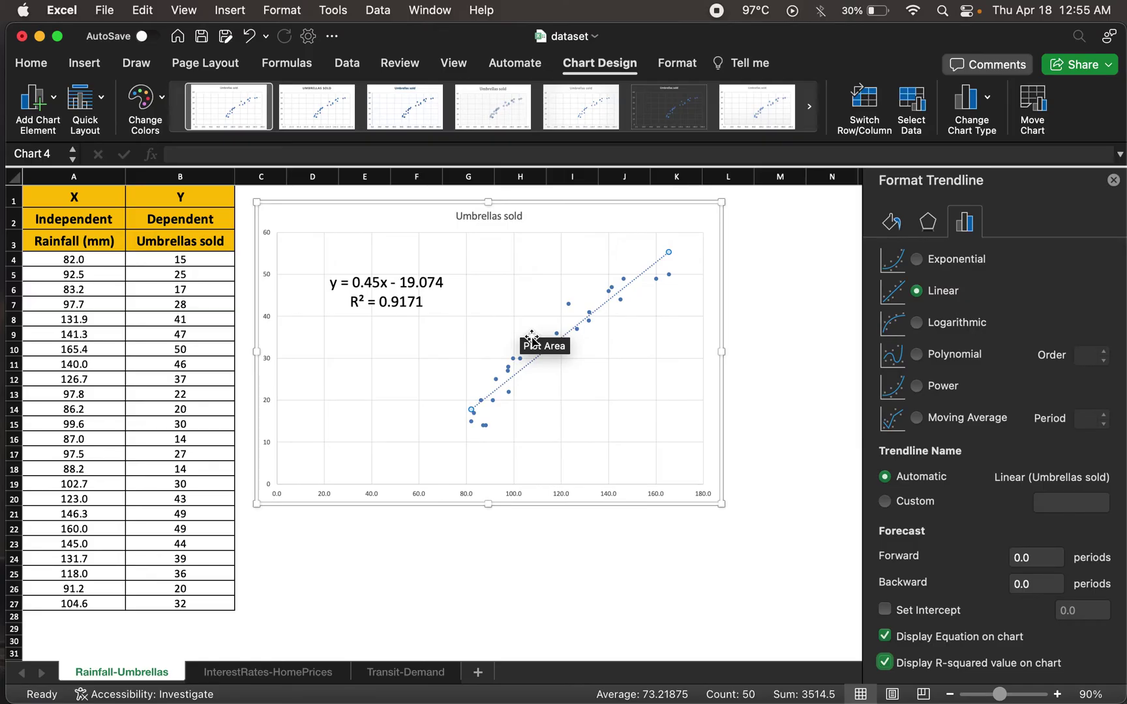
pyautogui.click(396, 284)
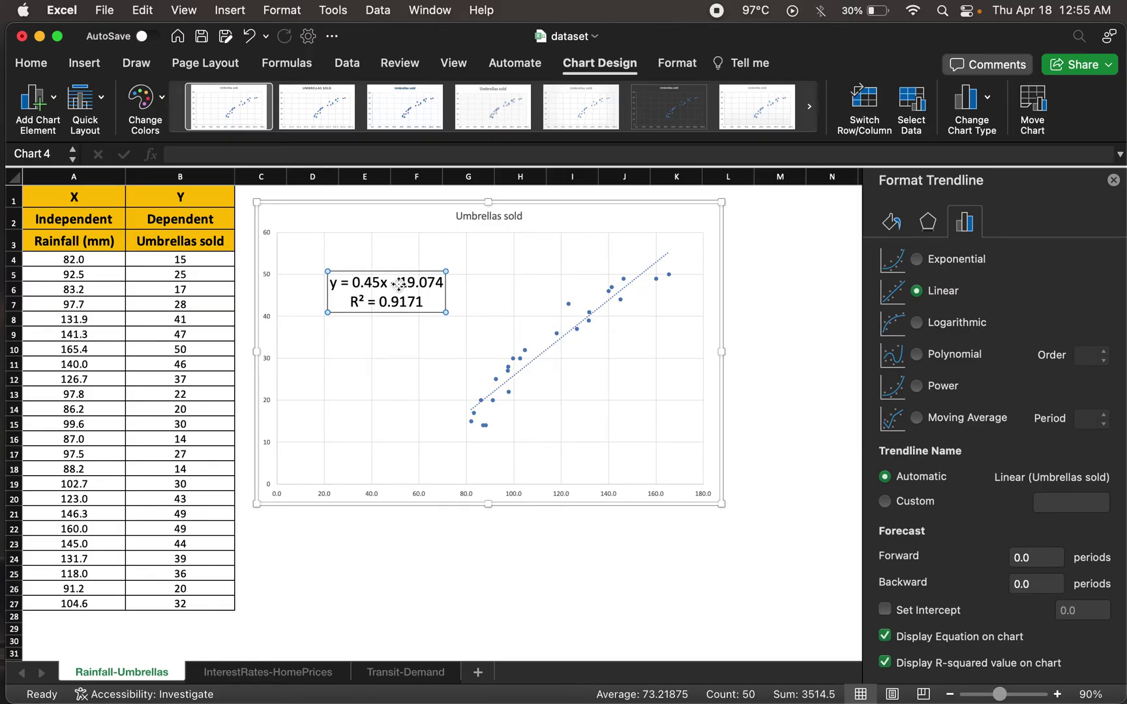
pyautogui.tripleClick(361, 285)
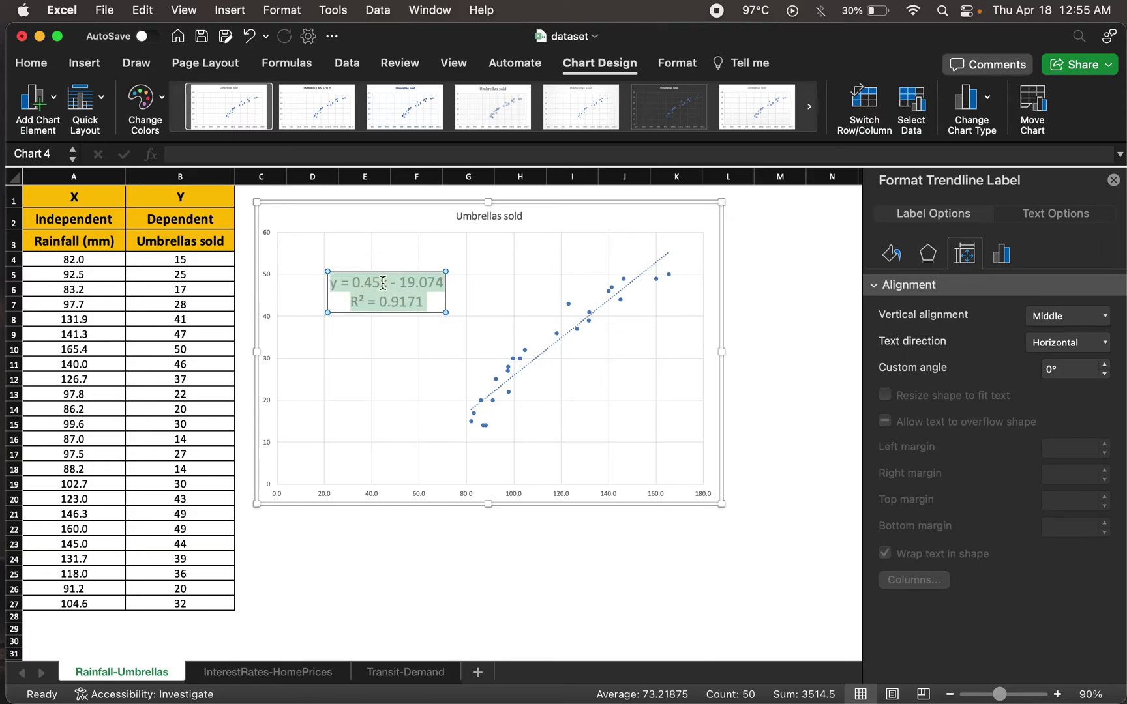
pyautogui.click(383, 283)
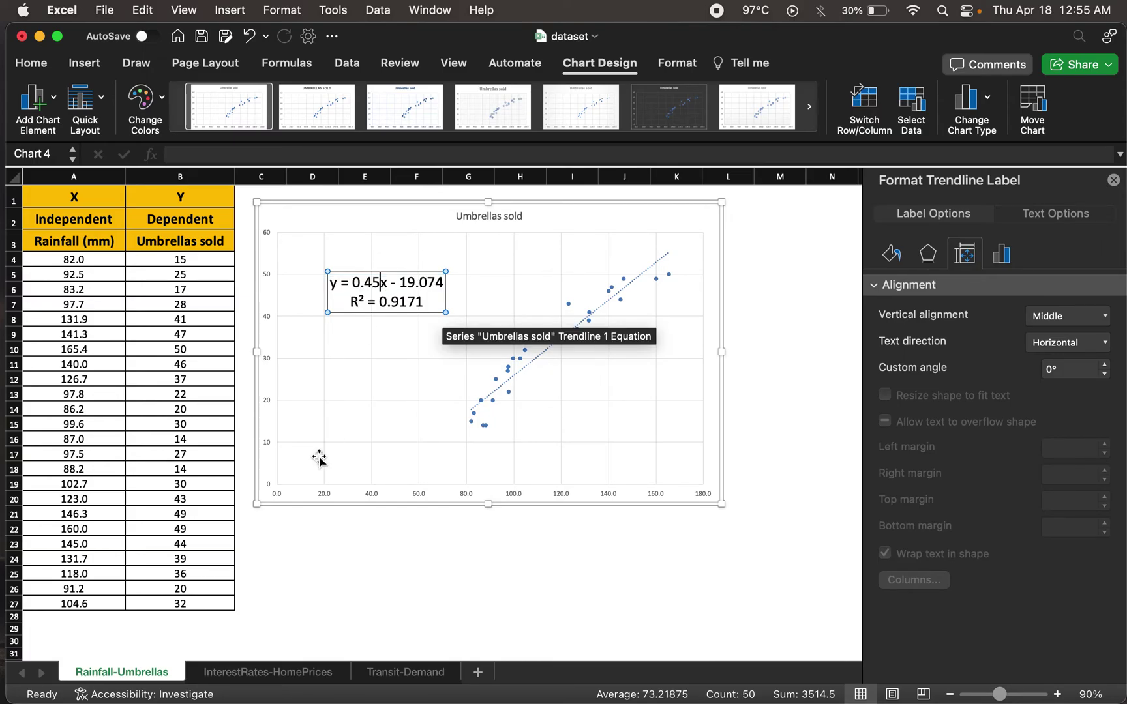
# Step: On the InterestRates-HomePrices sheet, insert a markers-only scatter chart of interest rate and median home price from B2:C18
pyautogui.click(264, 673)
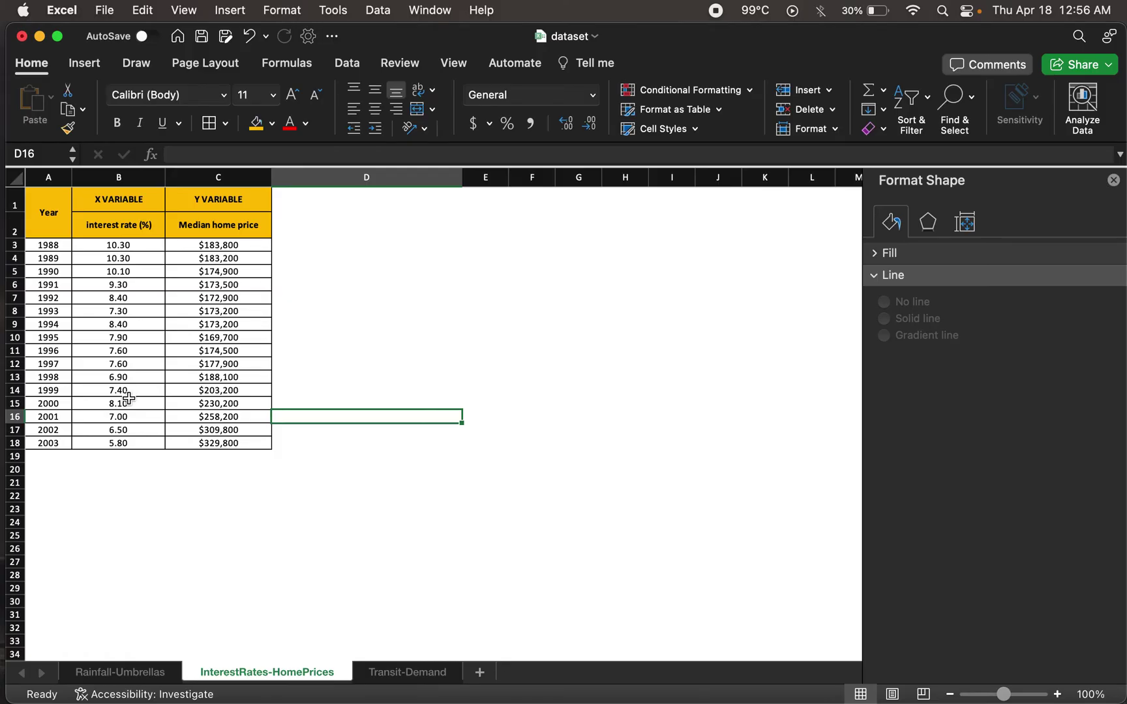
pyautogui.click(130, 228)
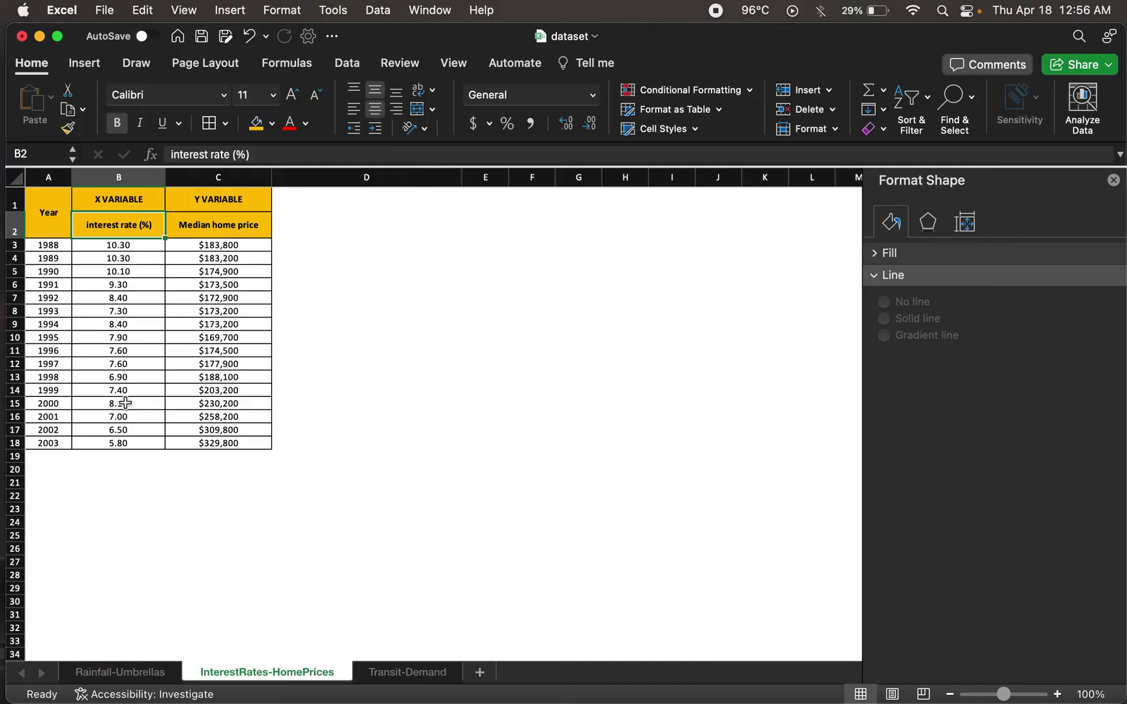
pyautogui.click(249, 443)
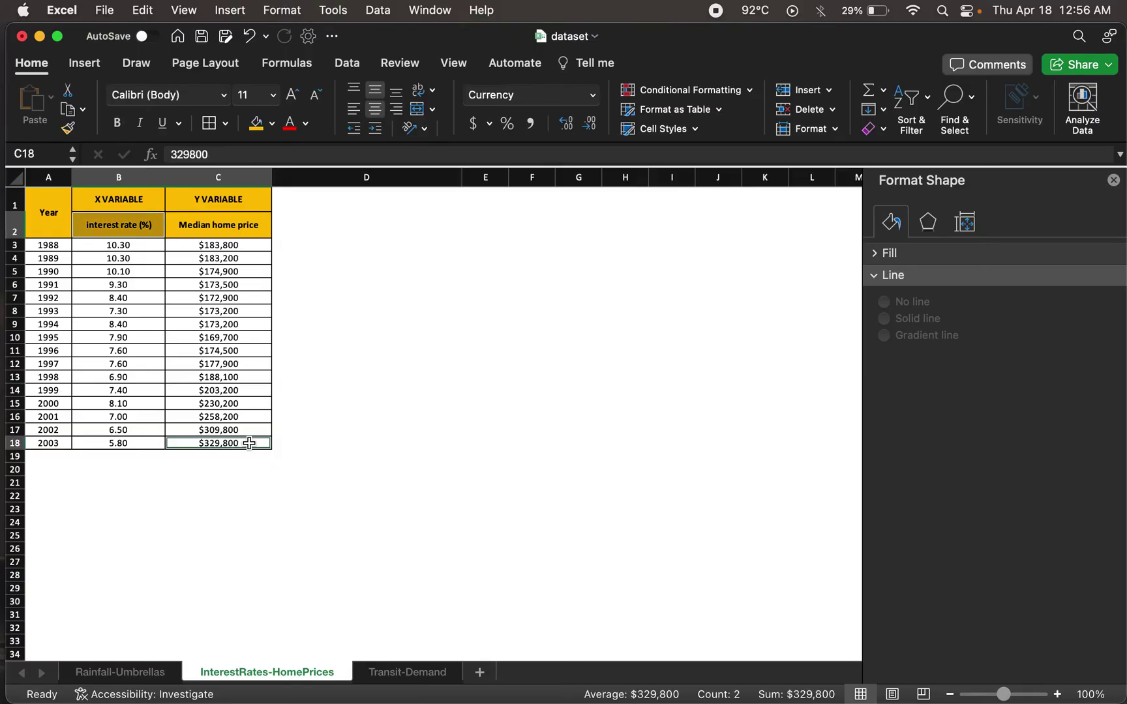
pyautogui.click(324, 353)
pyautogui.click(137, 230)
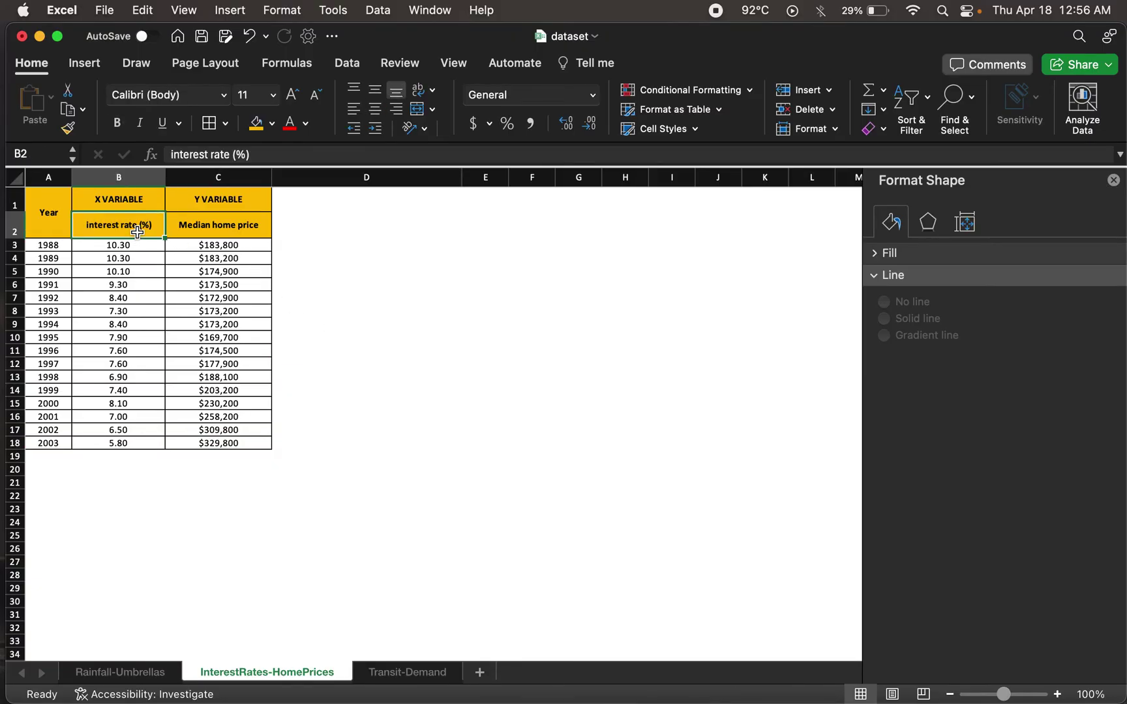
pyautogui.keyDown('shift'); pyautogui.click(257, 447); pyautogui.keyUp('shift')
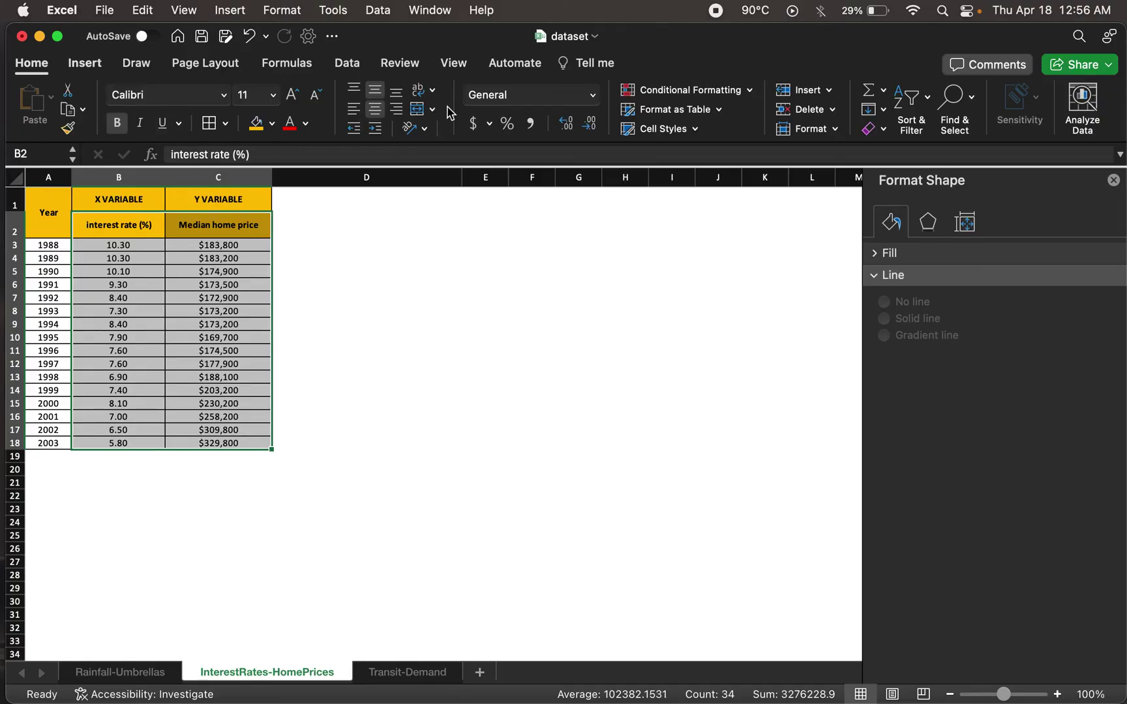
pyautogui.click(84, 63)
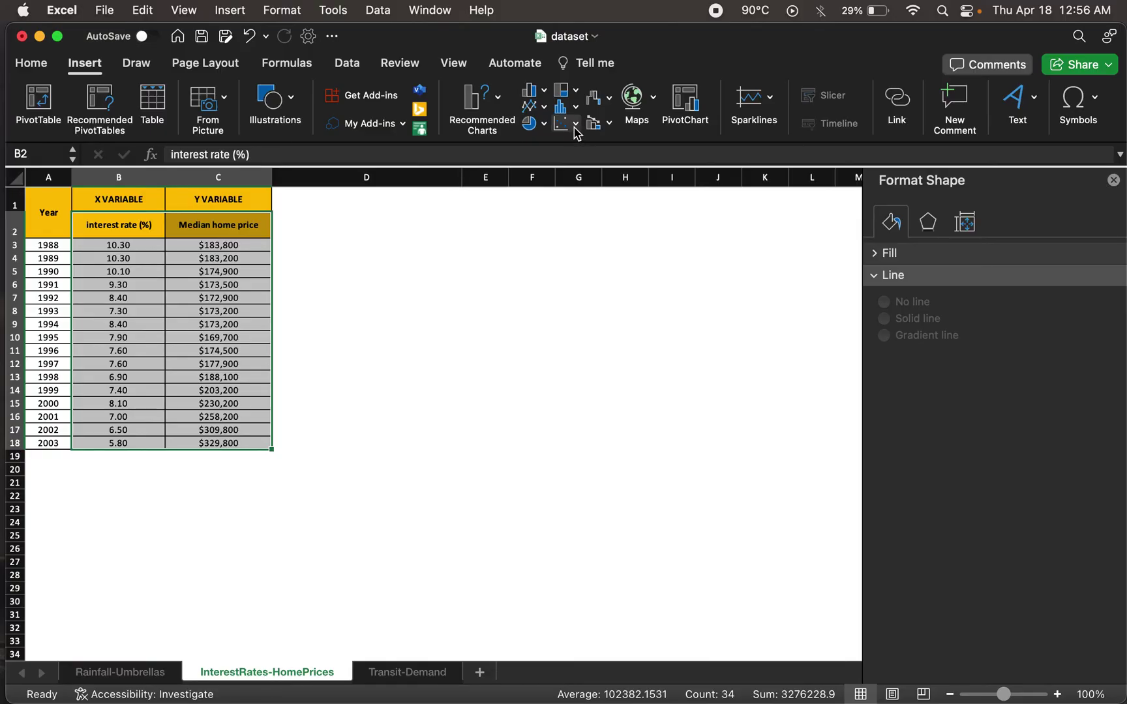
pyautogui.click(577, 133)
pyautogui.click(577, 125)
pyautogui.click(566, 131)
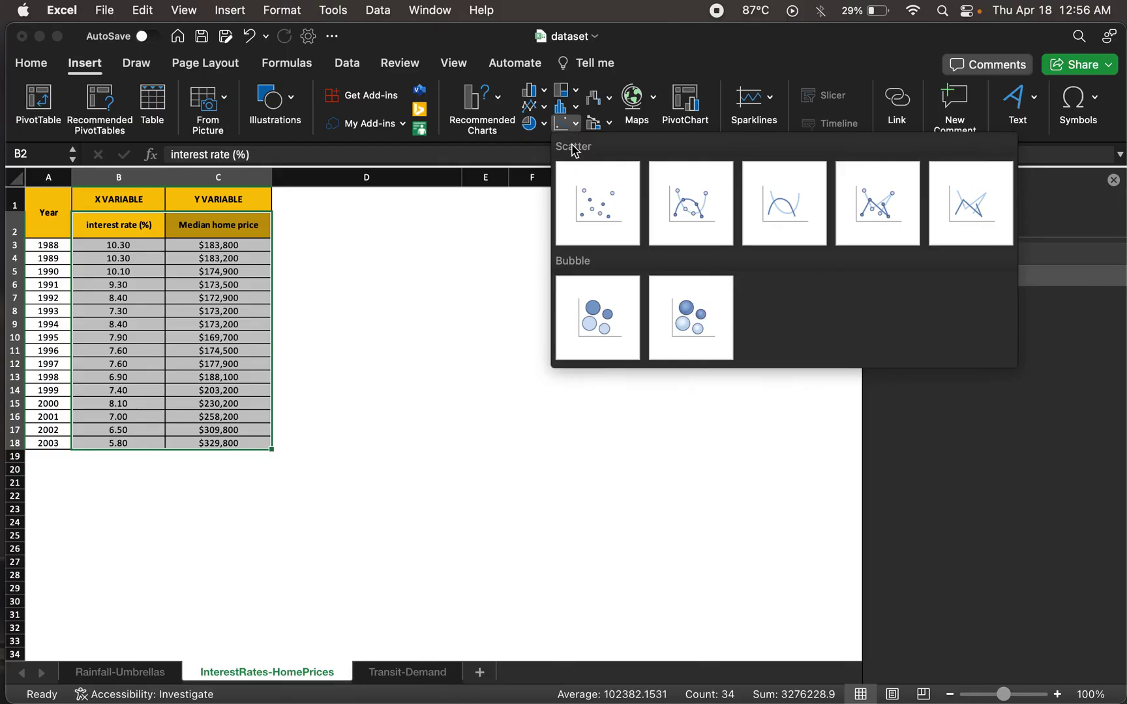
pyautogui.click(585, 191)
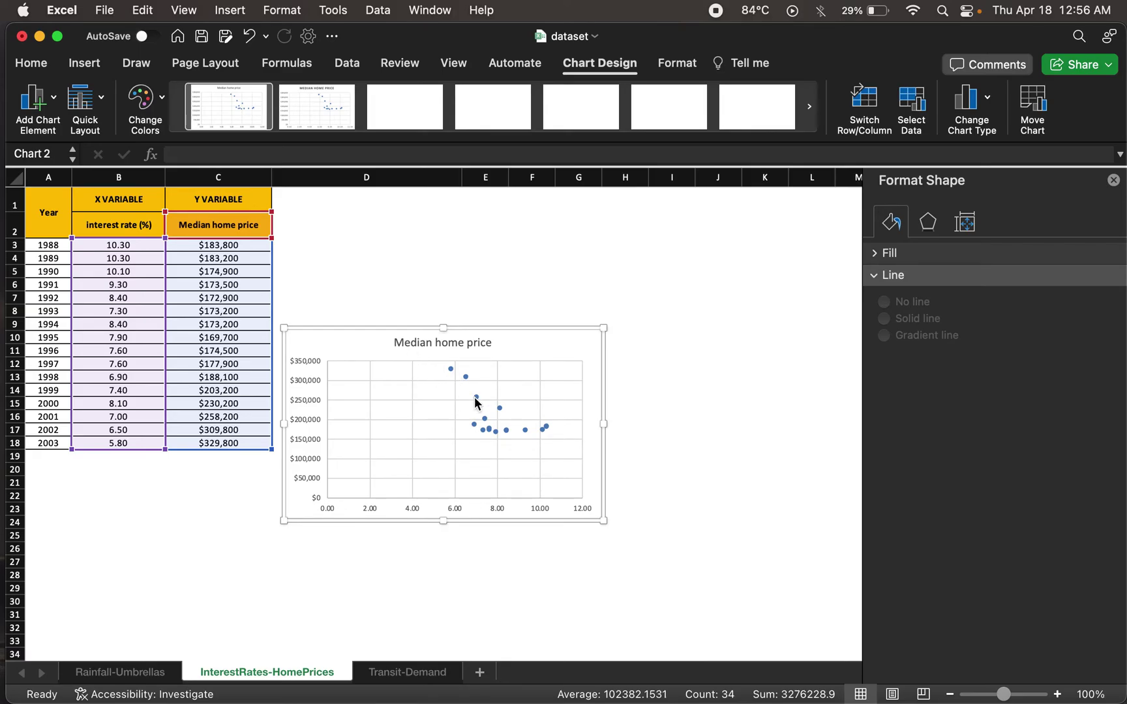
# Step: Add a linear trendline to the Median home price scatter chart
pyautogui.click(410, 348)
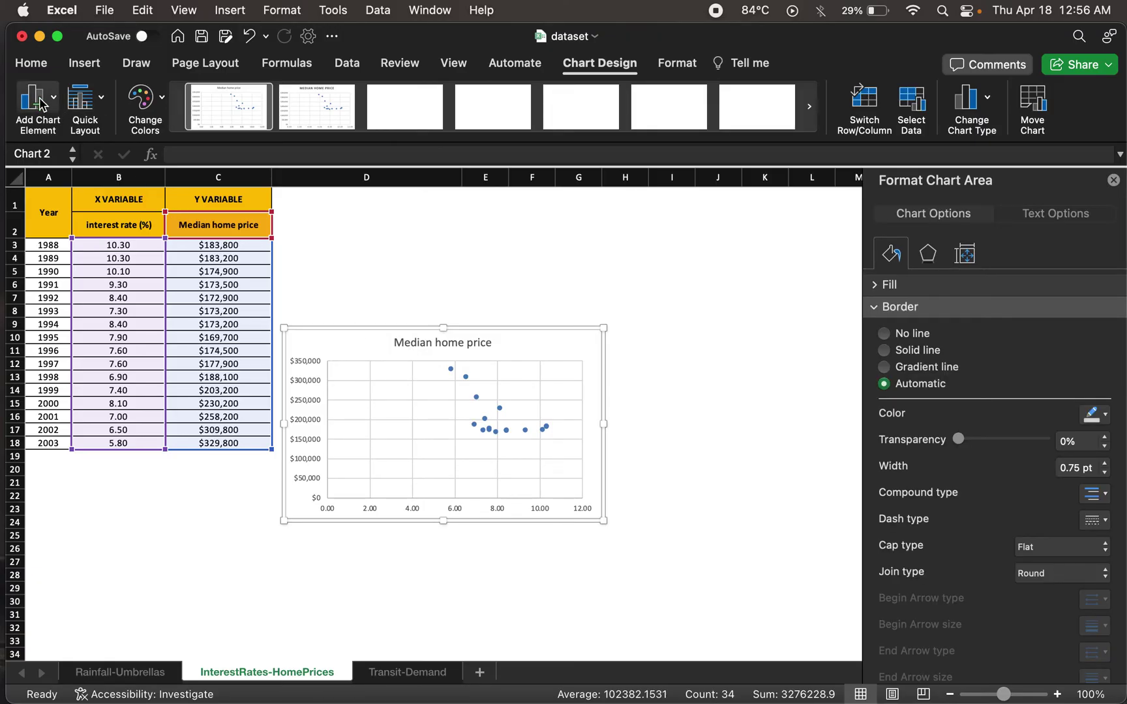
pyautogui.click(41, 104)
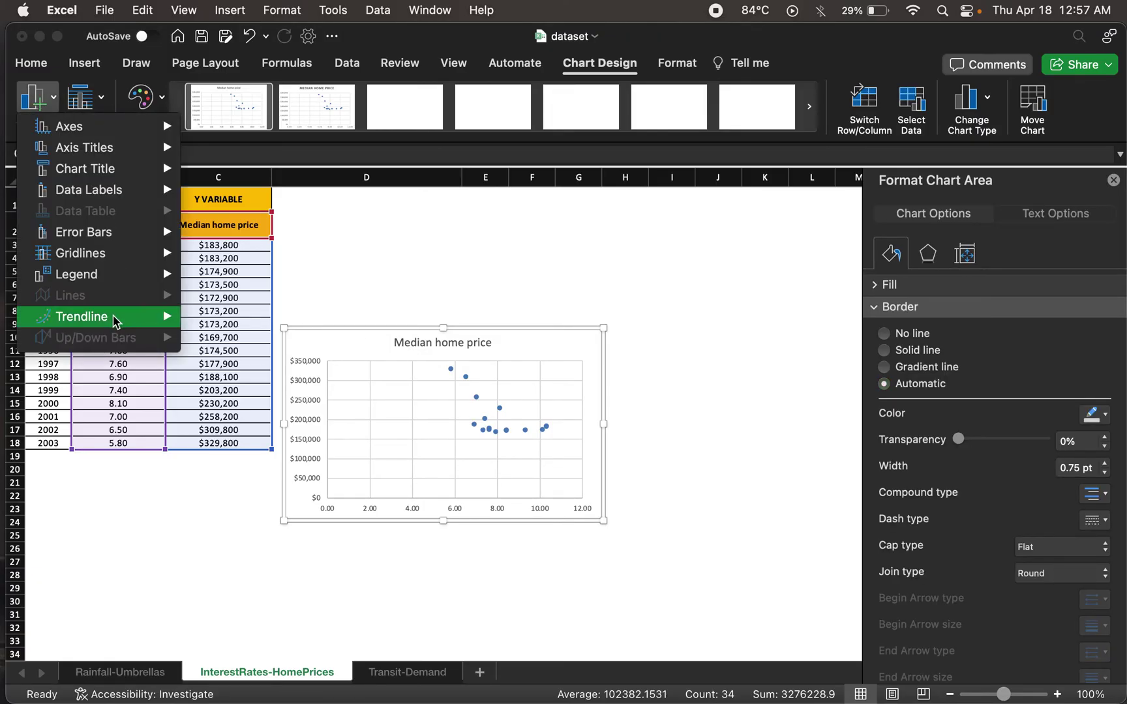
pyautogui.moveTo(115, 318)
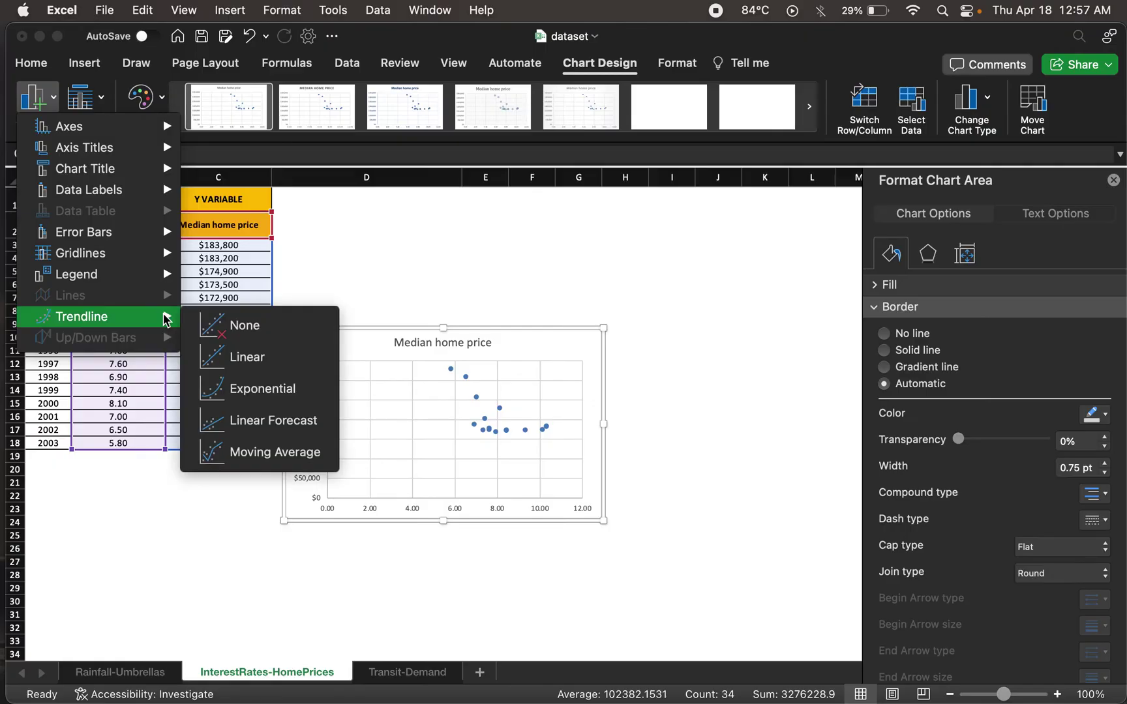
pyautogui.click(241, 362)
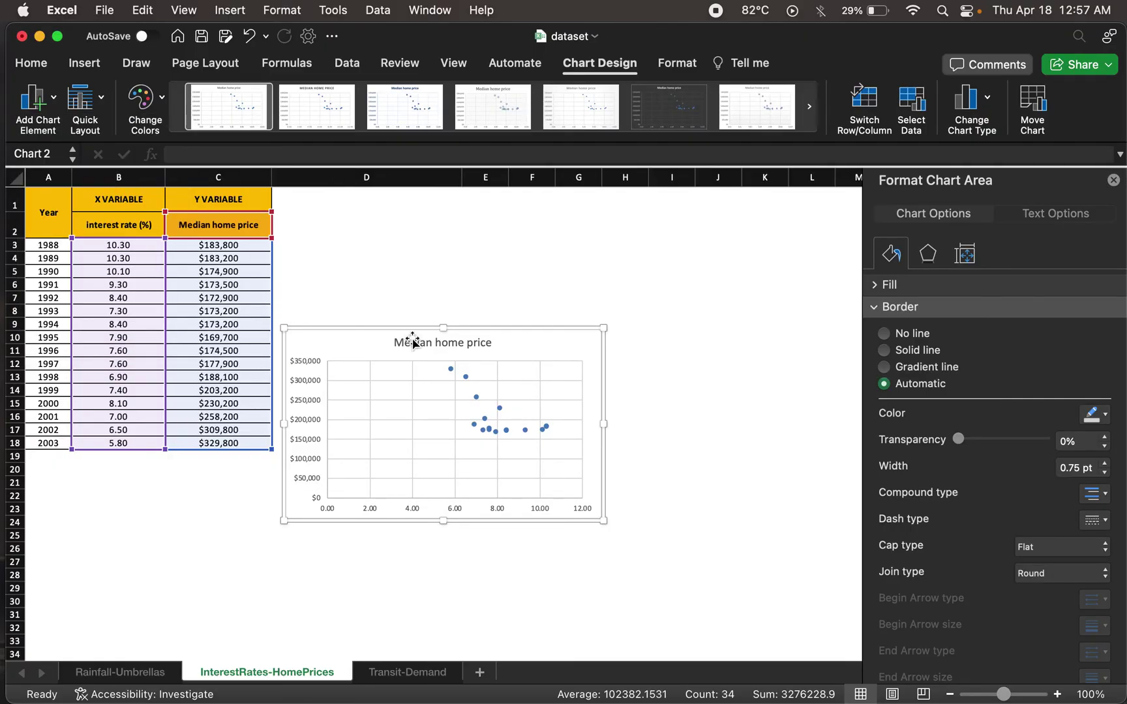
# Step: Display the equation of the Median home price trendline on the chart
pyautogui.click(459, 400)
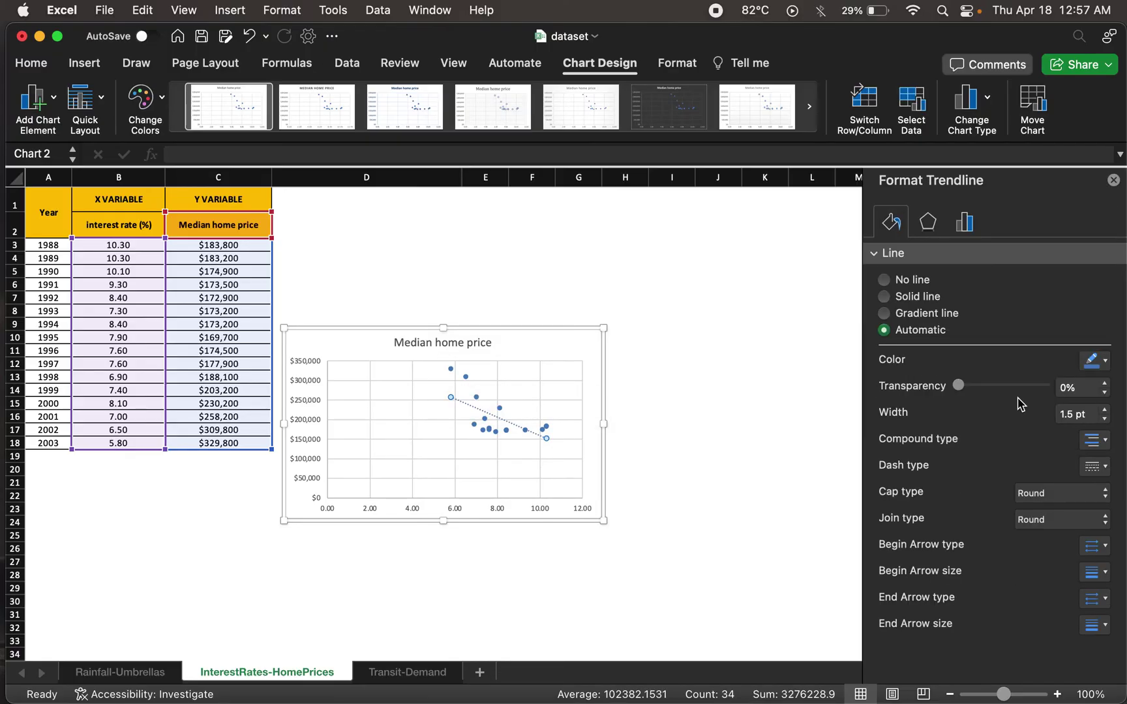
pyautogui.click(970, 223)
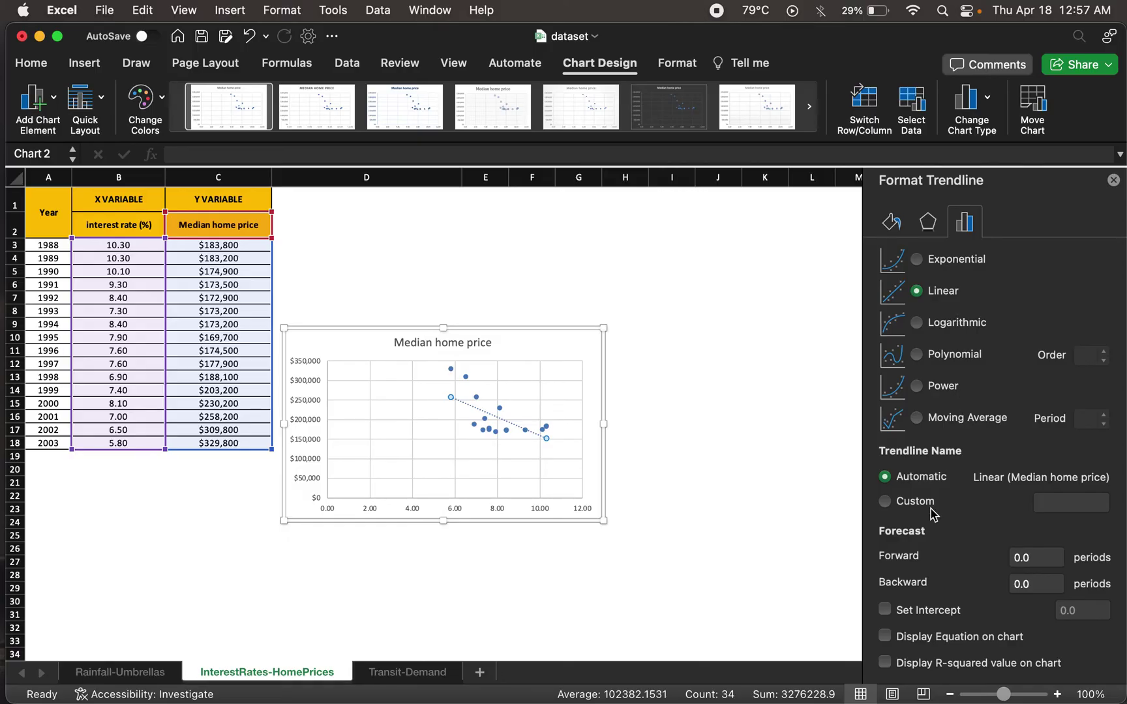
pyautogui.scroll(-2, 935, 515)
pyautogui.click(885, 636)
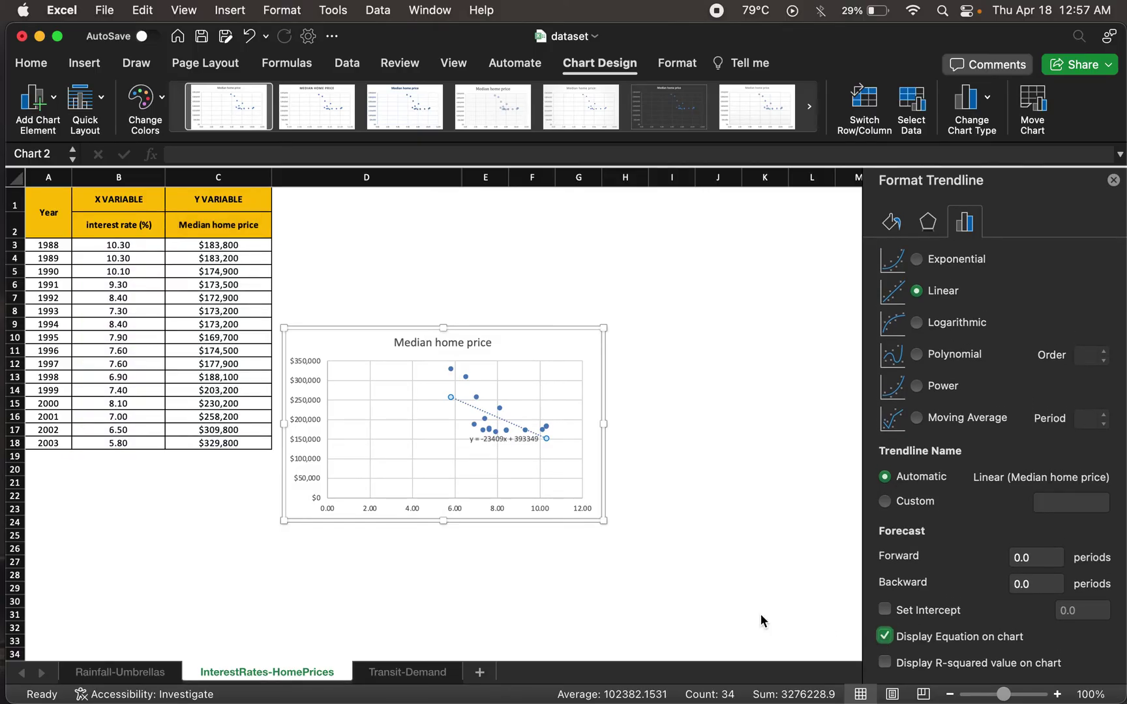
# Step: Move the equation label to the empty plot area below and left of the data points and enlarge its text to 10.5 pt
pyautogui.moveTo(502, 443); pyautogui.dragTo(307, 135)
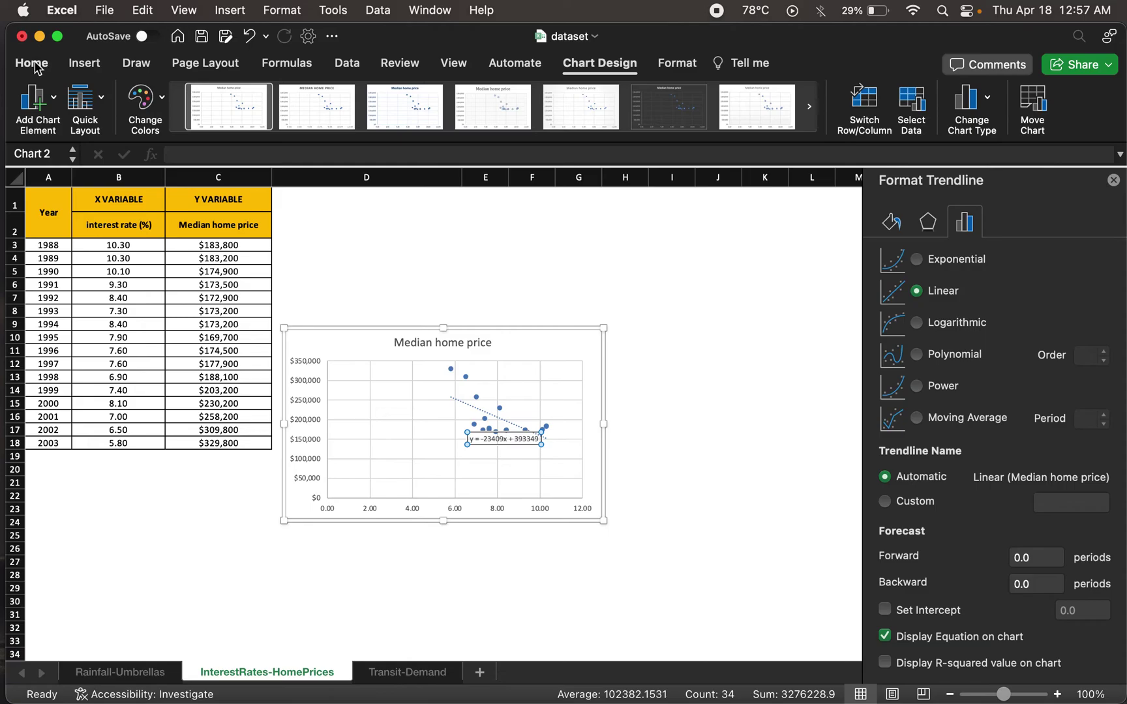
pyautogui.click(36, 65)
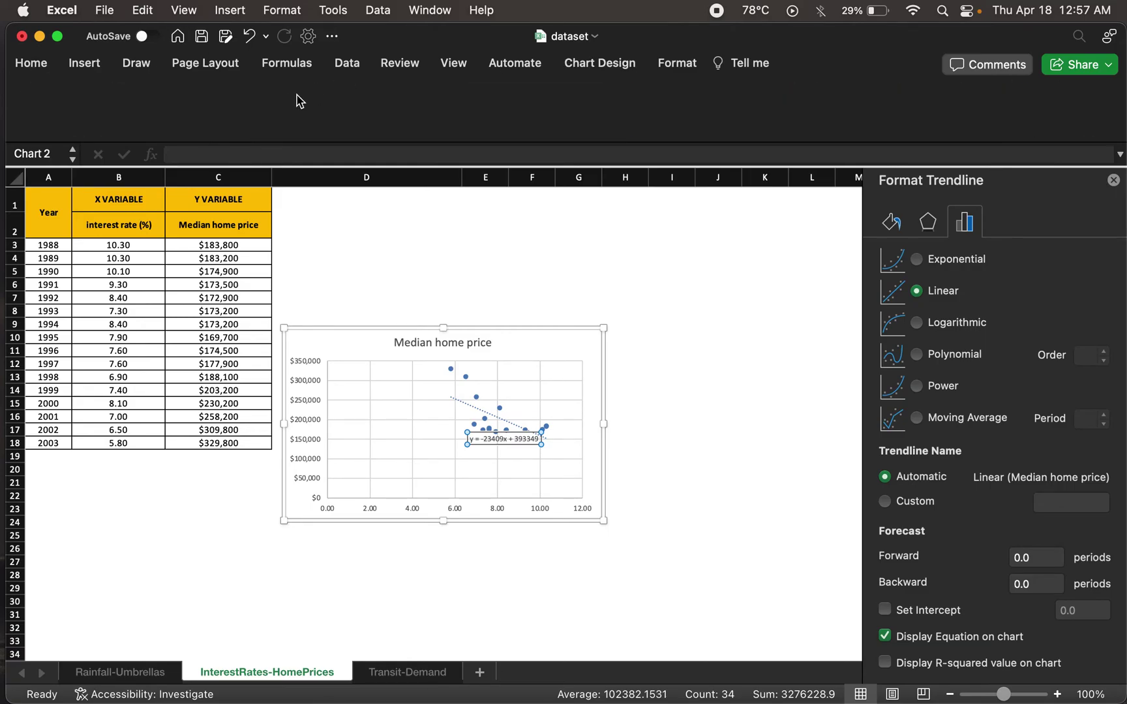
pyautogui.click(48, 72)
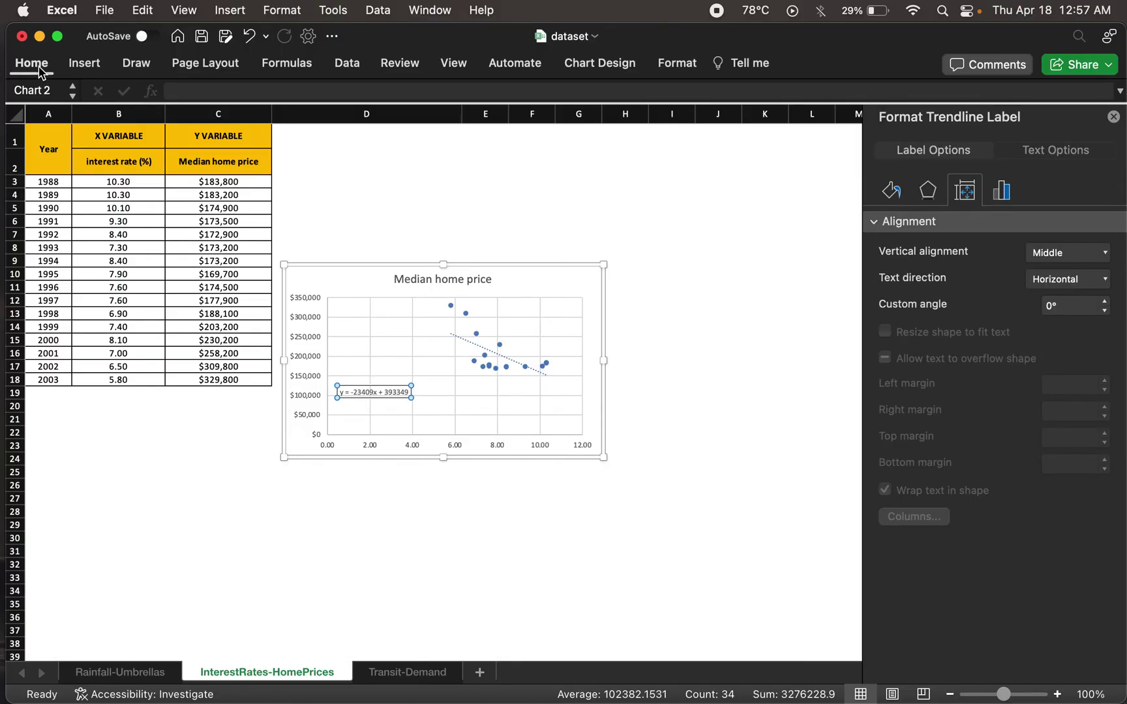
pyautogui.click(40, 71)
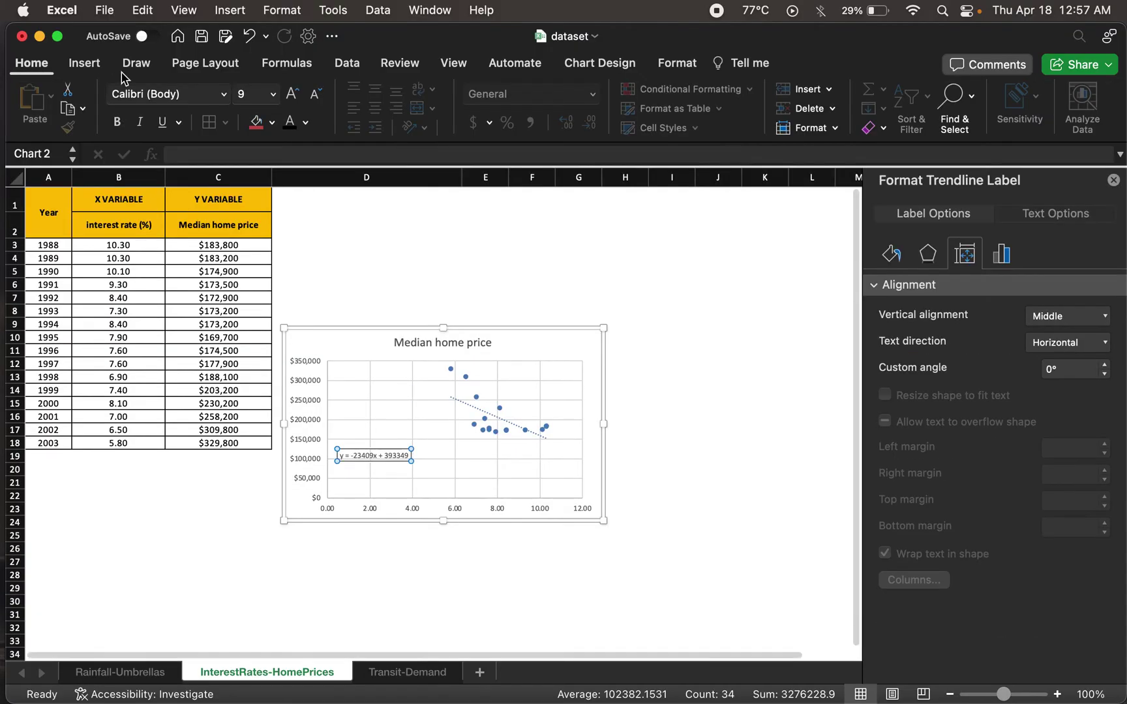
pyautogui.click(292, 95)
pyautogui.click(293, 96)
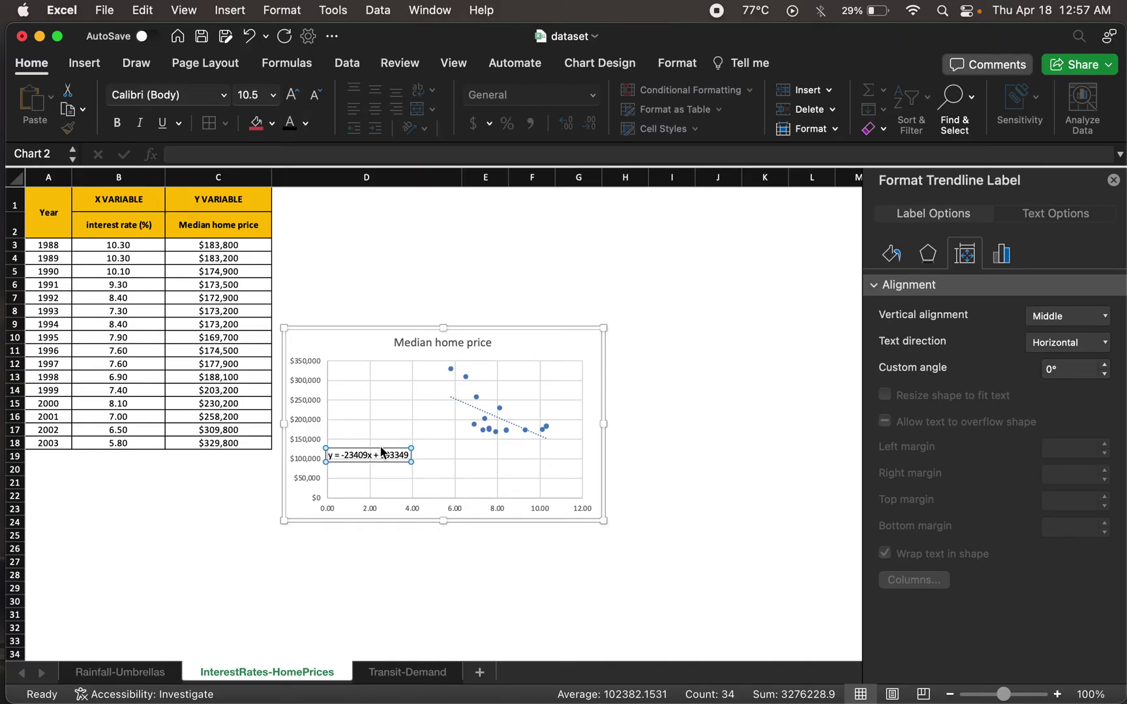
pyautogui.moveTo(376, 460); pyautogui.dragTo(390, 470)
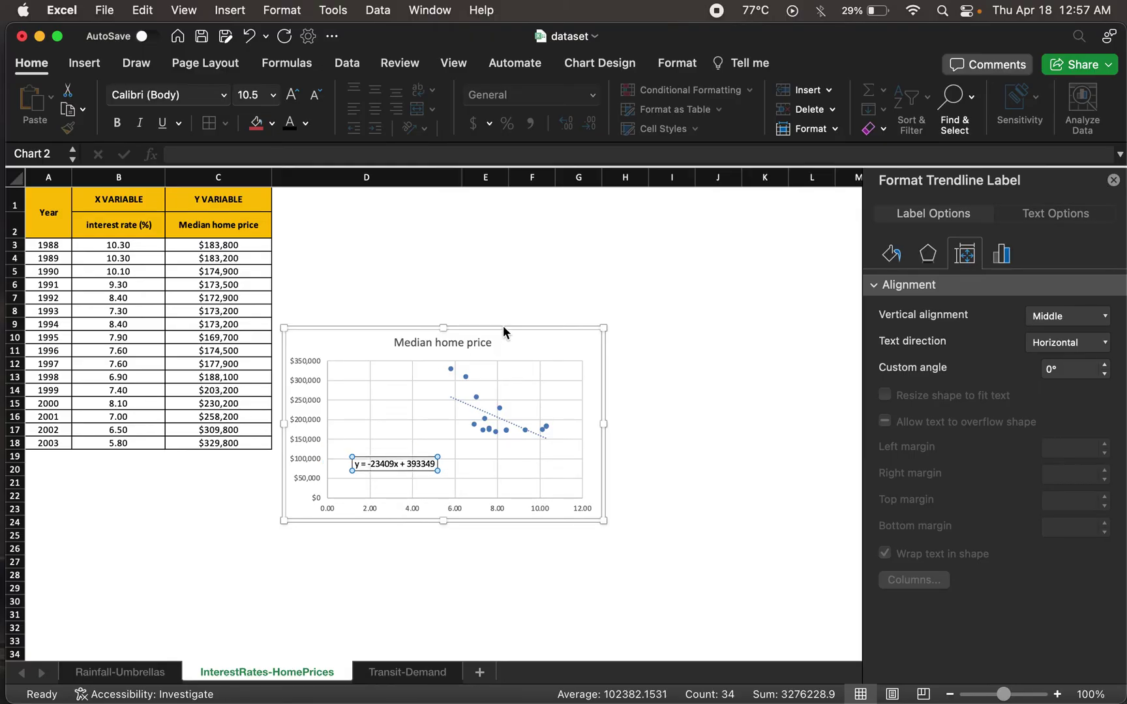
# Step: Move the Median home price chart directly below the data table, starting around row 19, and deselect it
pyautogui.click(523, 331)
pyautogui.moveTo(434, 357); pyautogui.dragTo(283, 454)
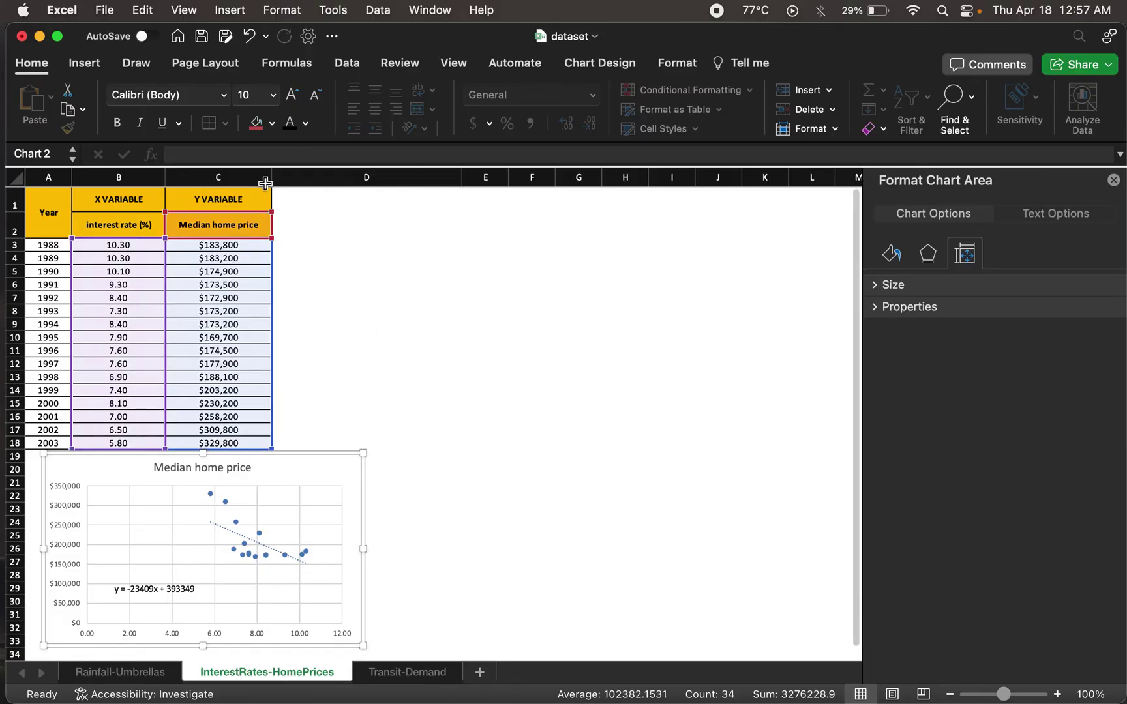
pyautogui.press('Escape')
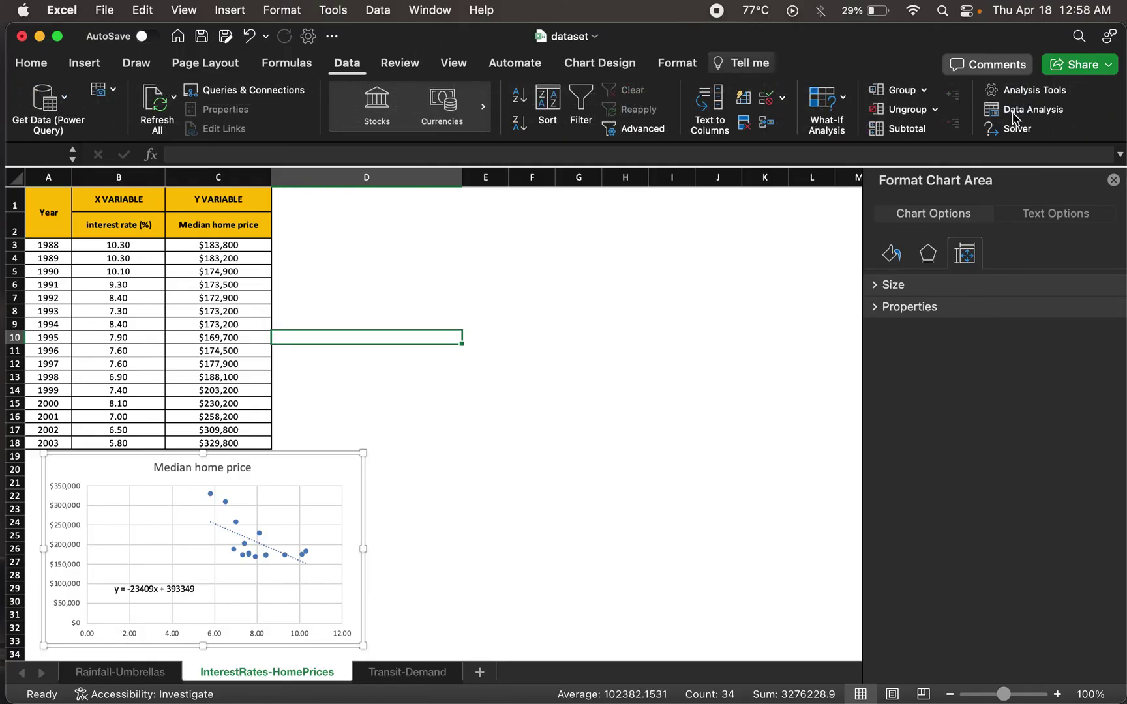
# Step: Start a Regression data analysis with C2:C18 as the Y range and mark the ranges as including labels
pyautogui.click(1013, 114)
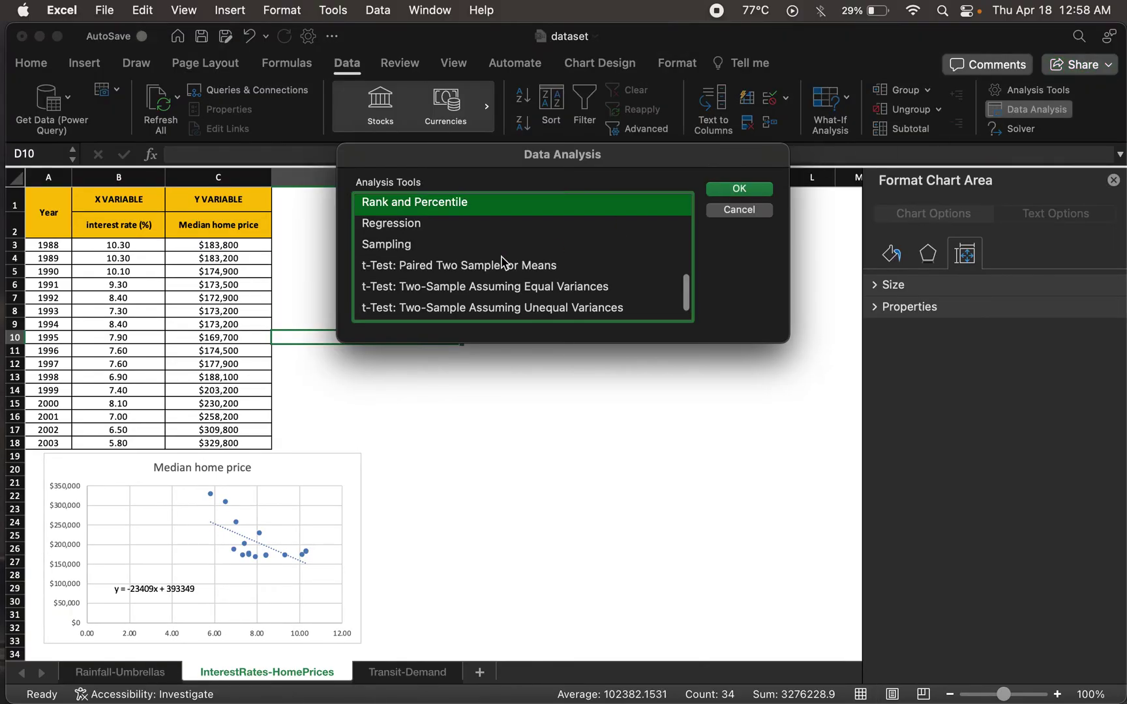
pyautogui.click(392, 225)
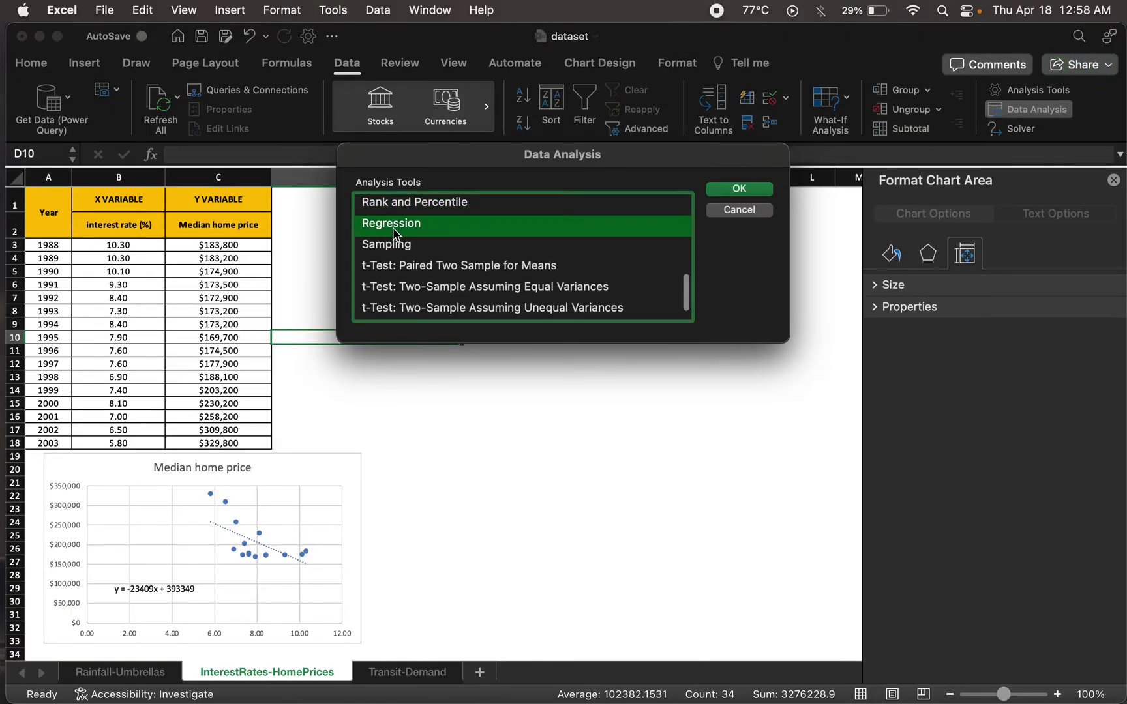
pyautogui.click(754, 195)
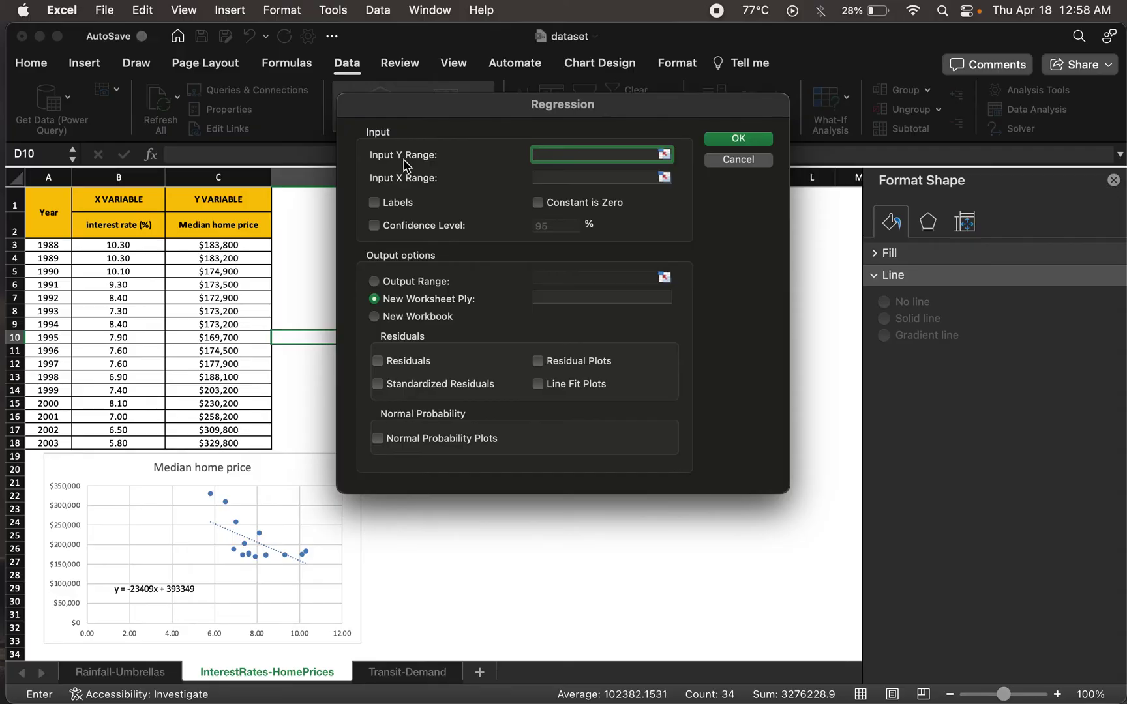
pyautogui.click(664, 154)
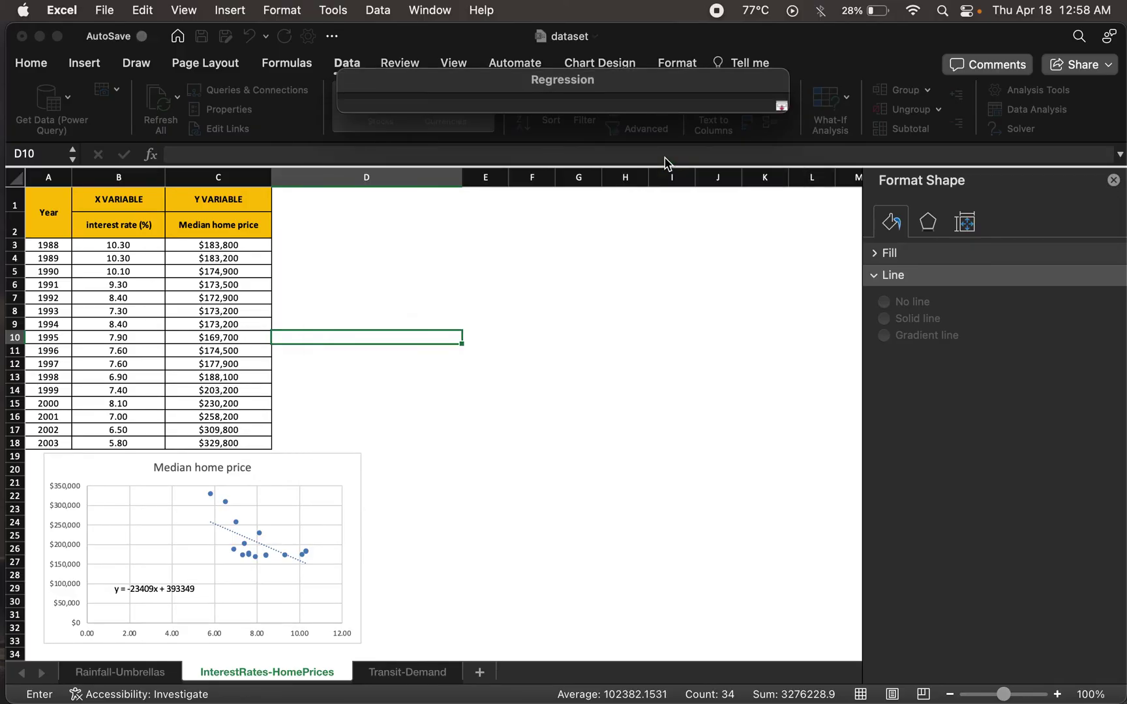
pyautogui.click(228, 231)
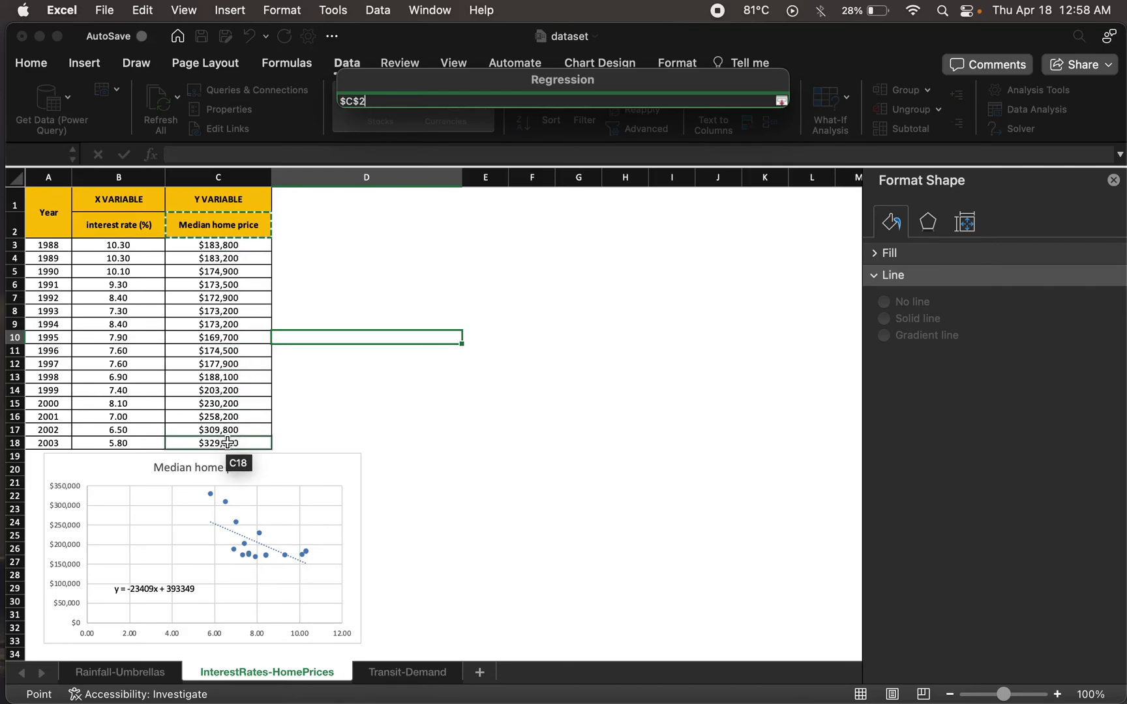
pyautogui.keyDown('shift'); pyautogui.click(227, 443); pyautogui.keyUp('shift')
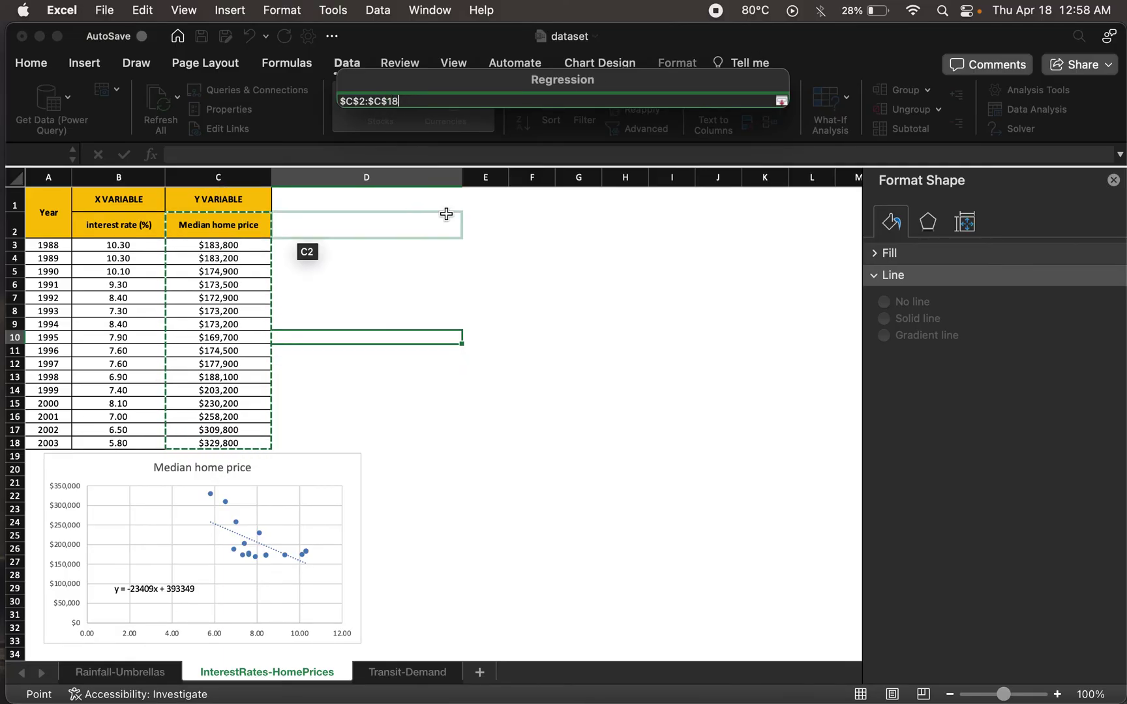
pyautogui.click(781, 101)
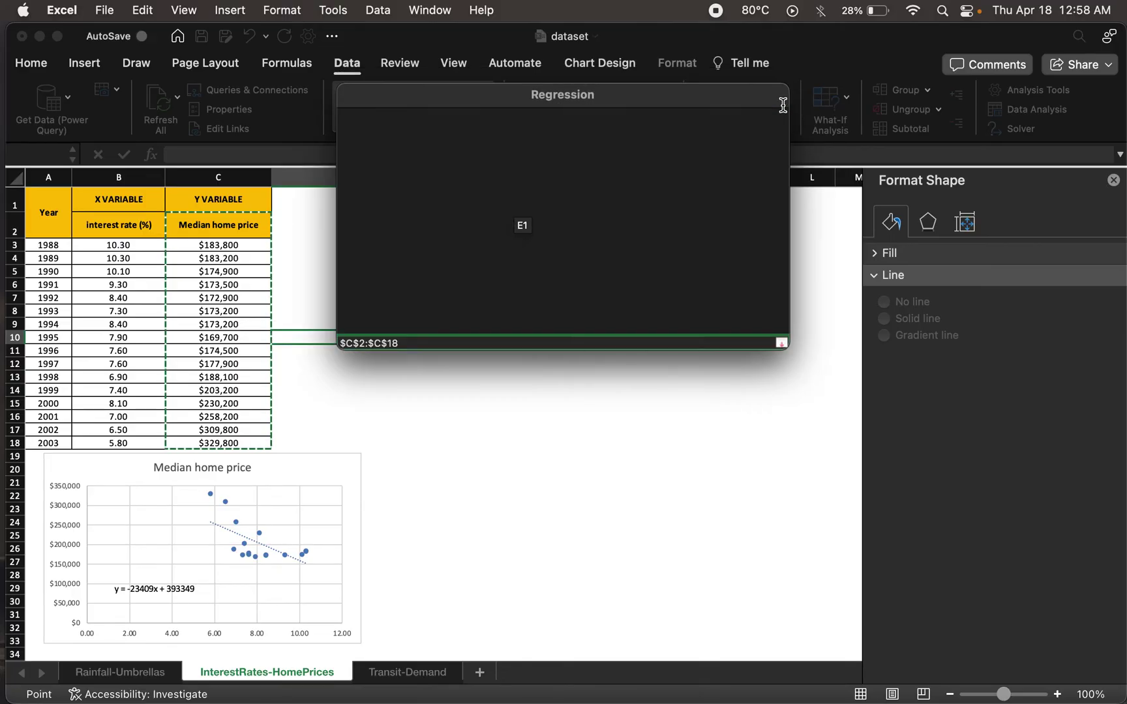
pyautogui.click(374, 204)
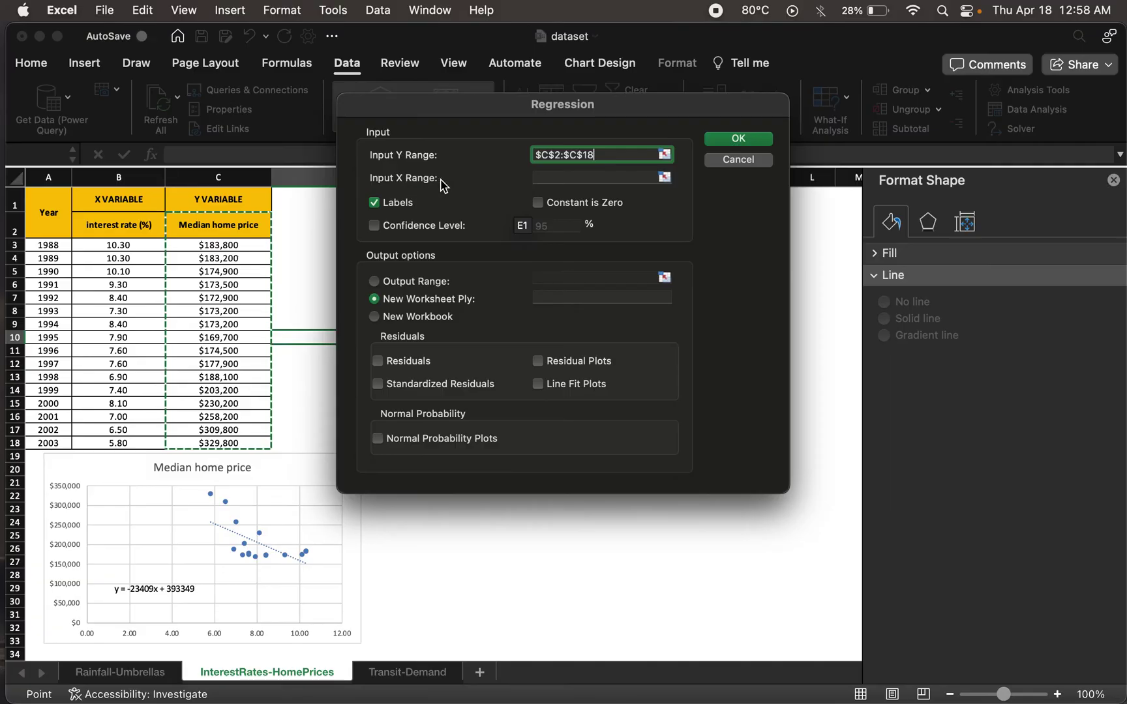
# Step: Set the regression's X range to the interest rates in B2:B18, including the header
pyautogui.click(664, 178)
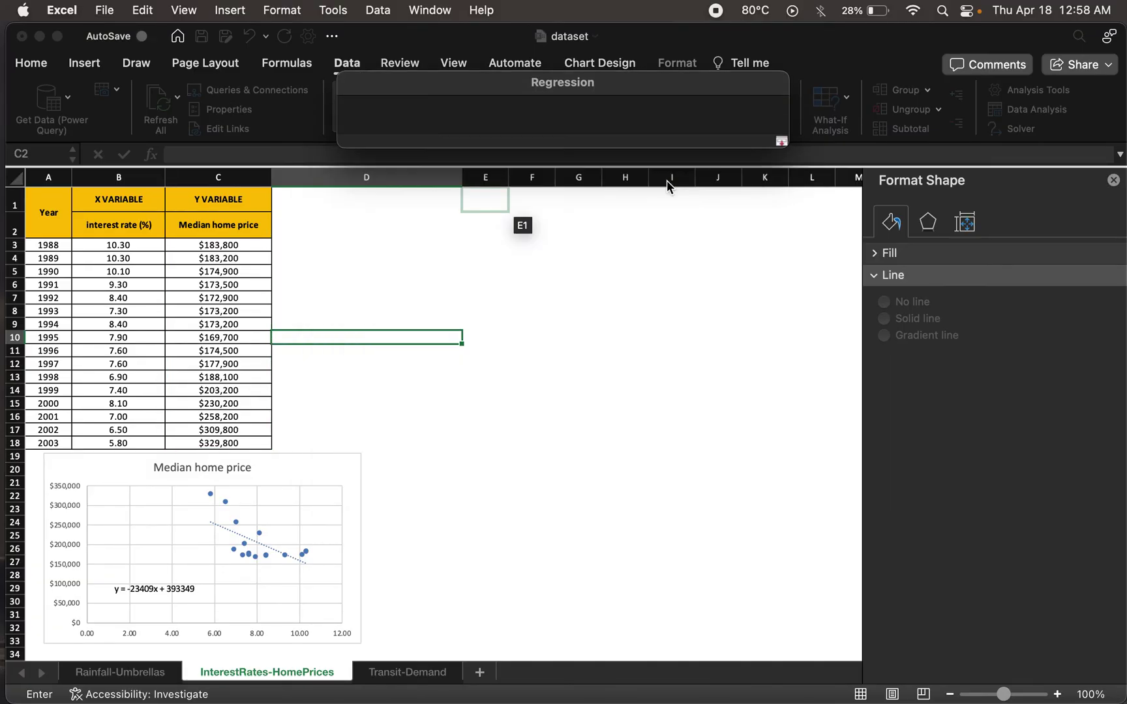
pyautogui.click(135, 225)
pyautogui.moveTo(135, 391); pyautogui.dragTo(125, 445)
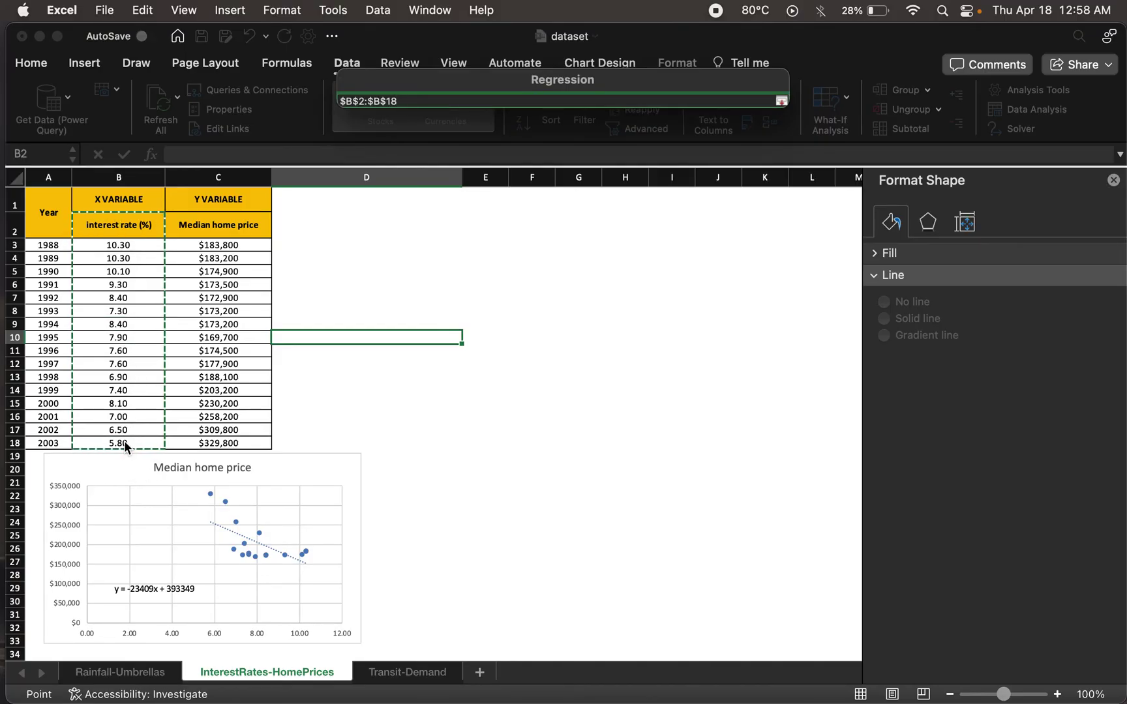
pyautogui.click(782, 101)
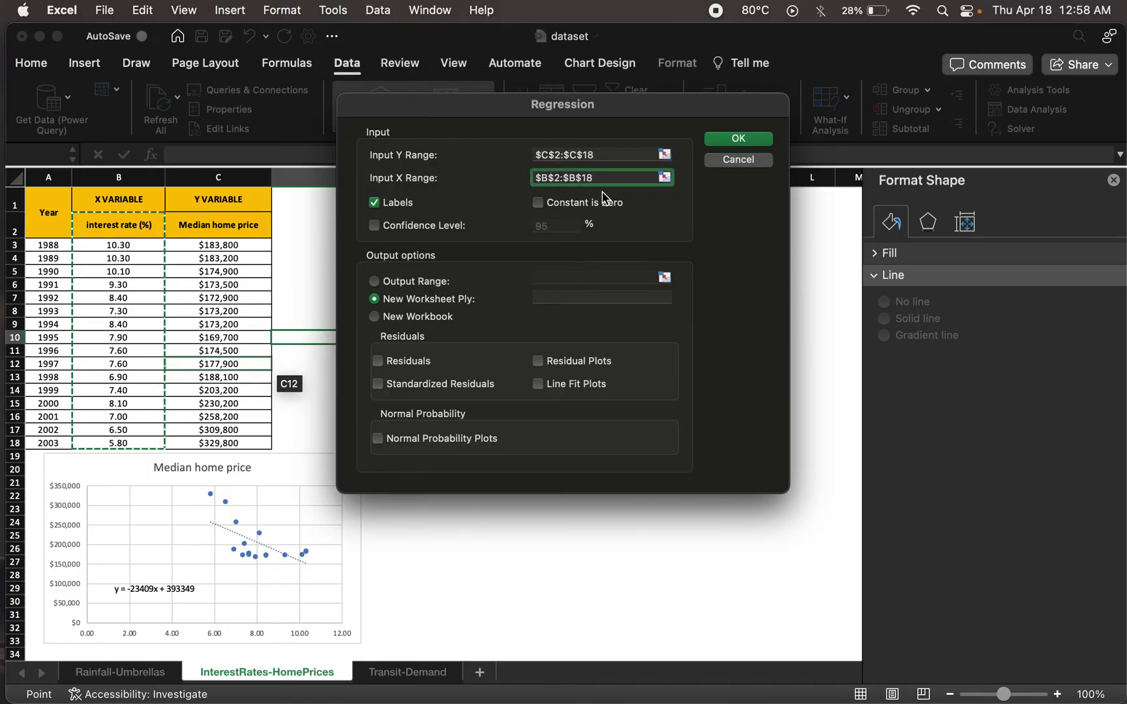
# Step: Set the regression's output range to cell E3 on the current sheet and run the analysis
pyautogui.click(375, 282)
pyautogui.click(661, 277)
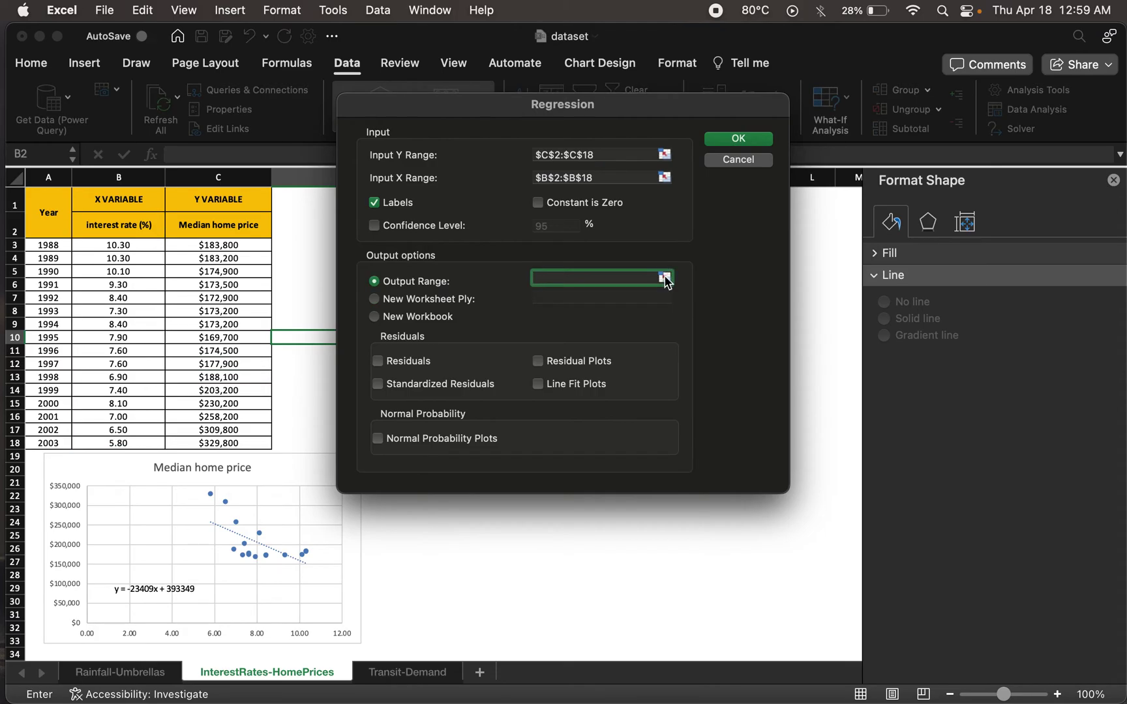
pyautogui.click(664, 279)
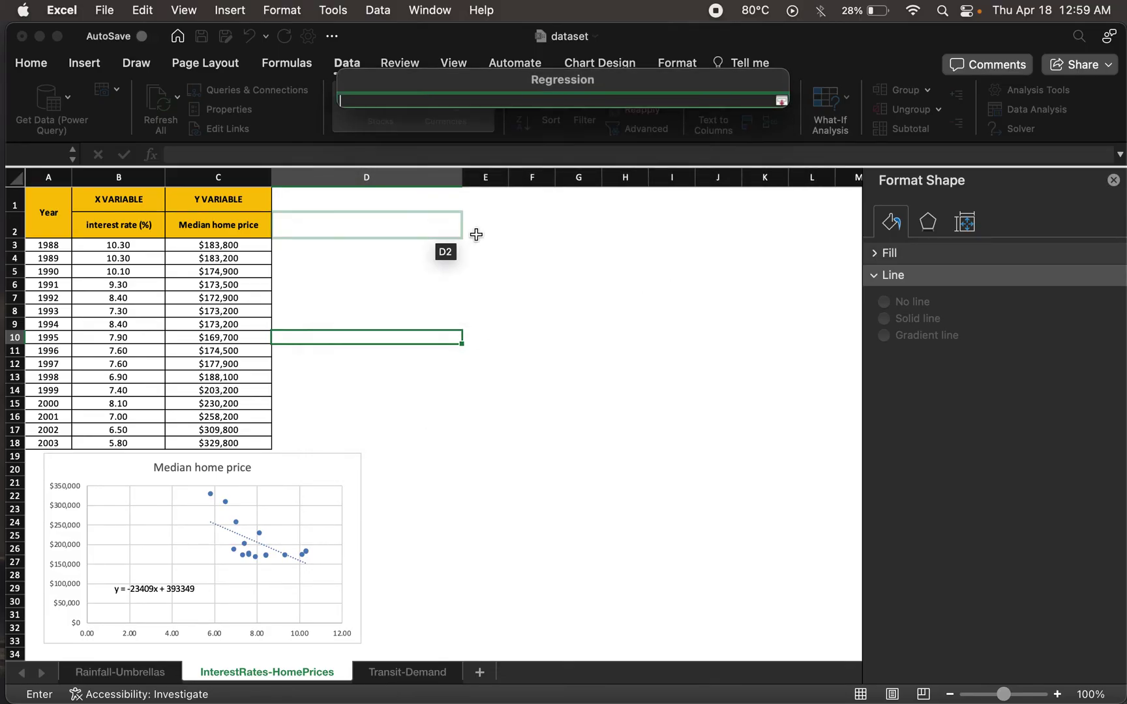
pyautogui.click(485, 244)
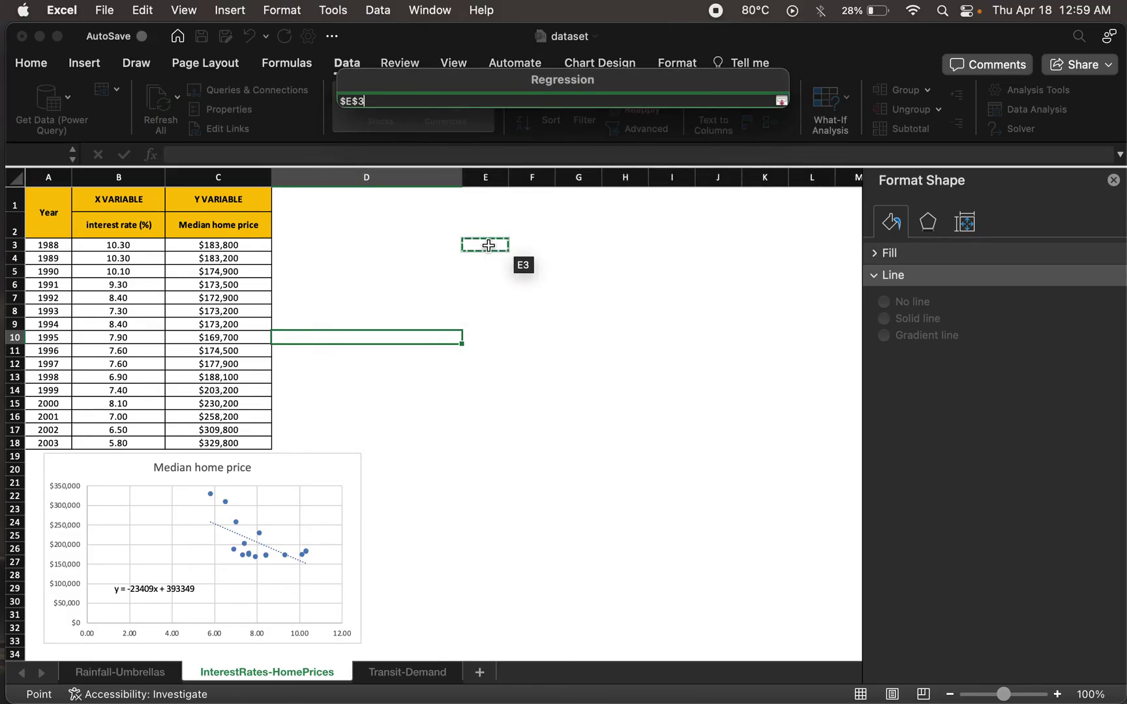
pyautogui.click(781, 101)
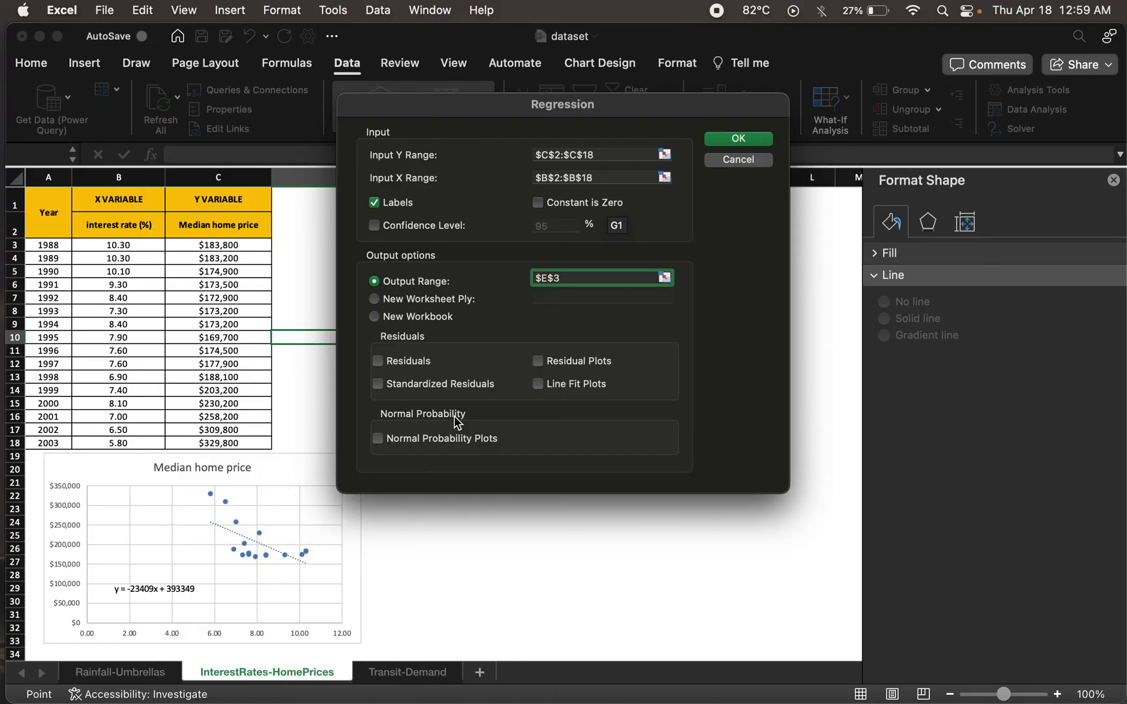
pyautogui.click(737, 138)
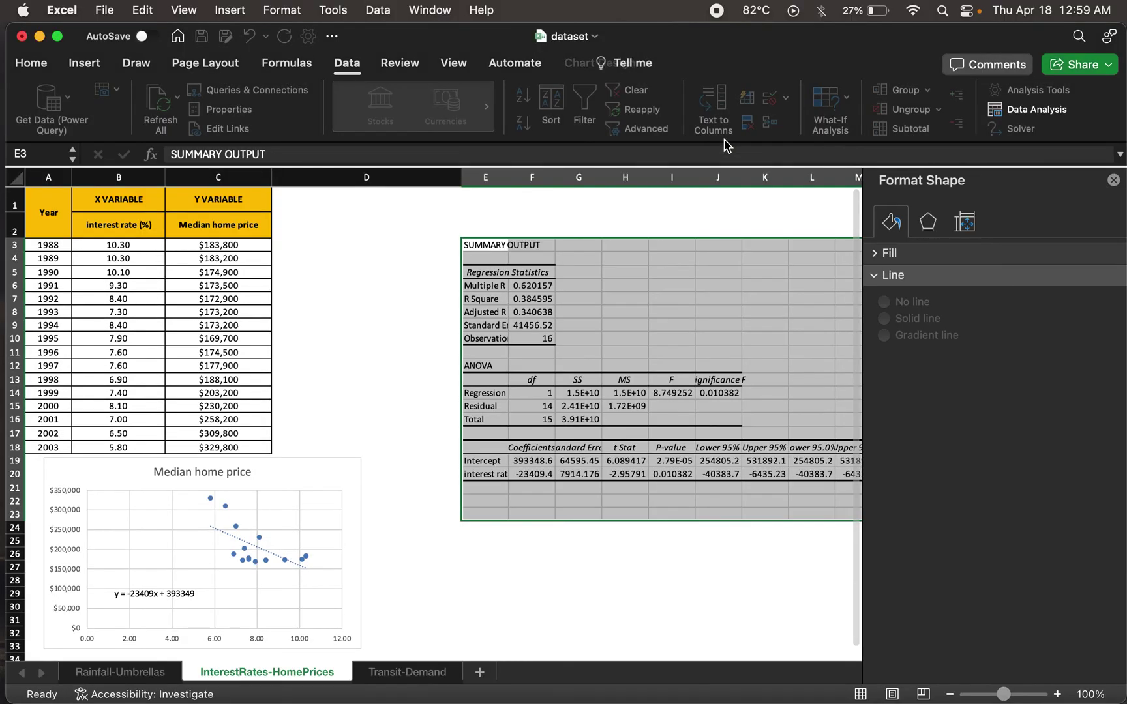
pyautogui.scroll(-3, 559, 258)
pyautogui.scroll(3, 560, 258)
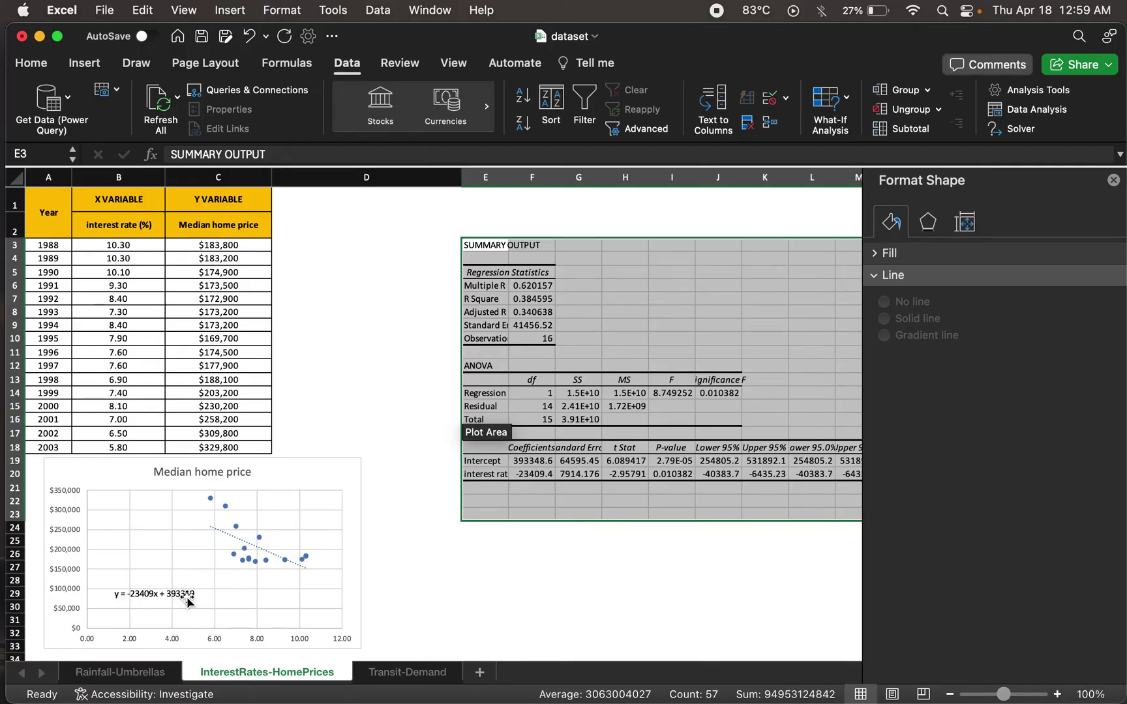
# Step: Fit columns F and E of the summary output to their contents and close the Format Shape pane
pyautogui.click(537, 463)
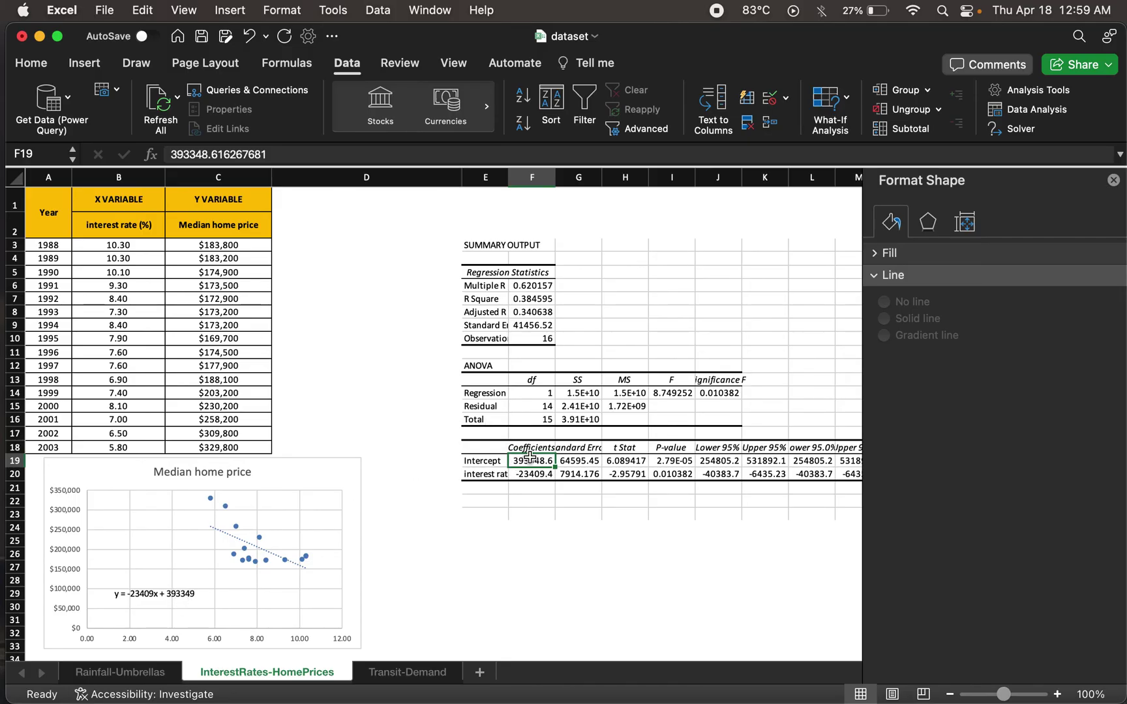
pyautogui.doubleClick(555, 183)
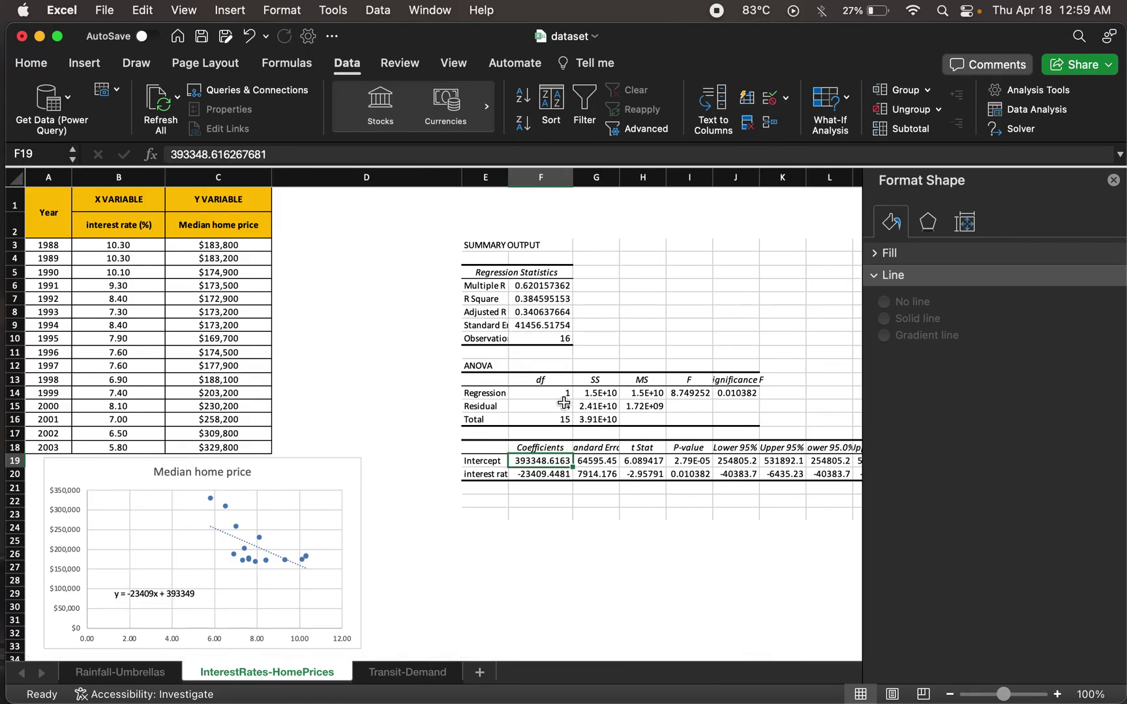
pyautogui.doubleClick(514, 184)
pyautogui.click(1113, 181)
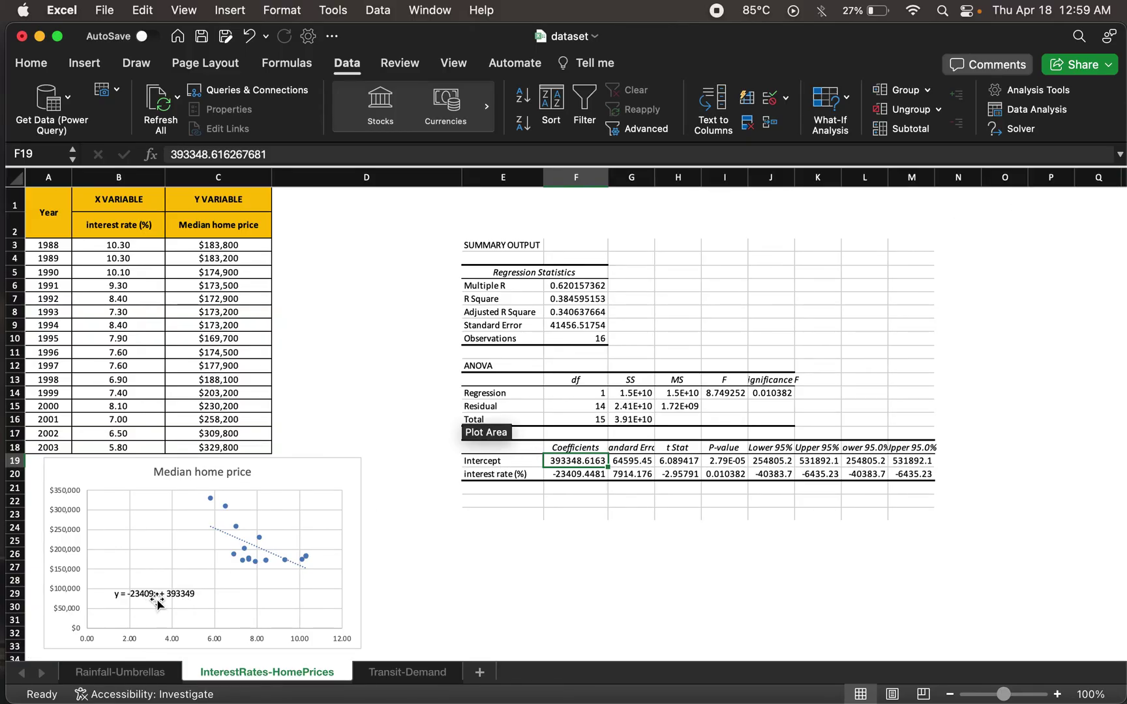
# Step: Highlight the interest rate's P-value in cell I20 with the orange fill color and deselect it
pyautogui.click(577, 476)
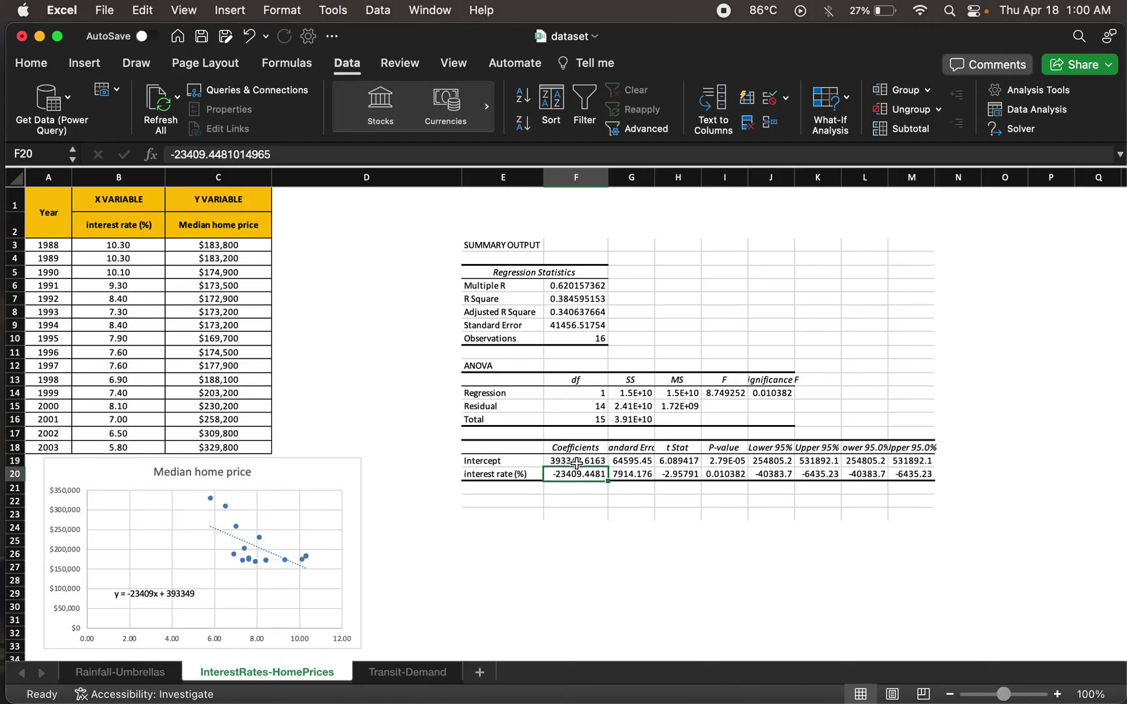
pyautogui.click(726, 474)
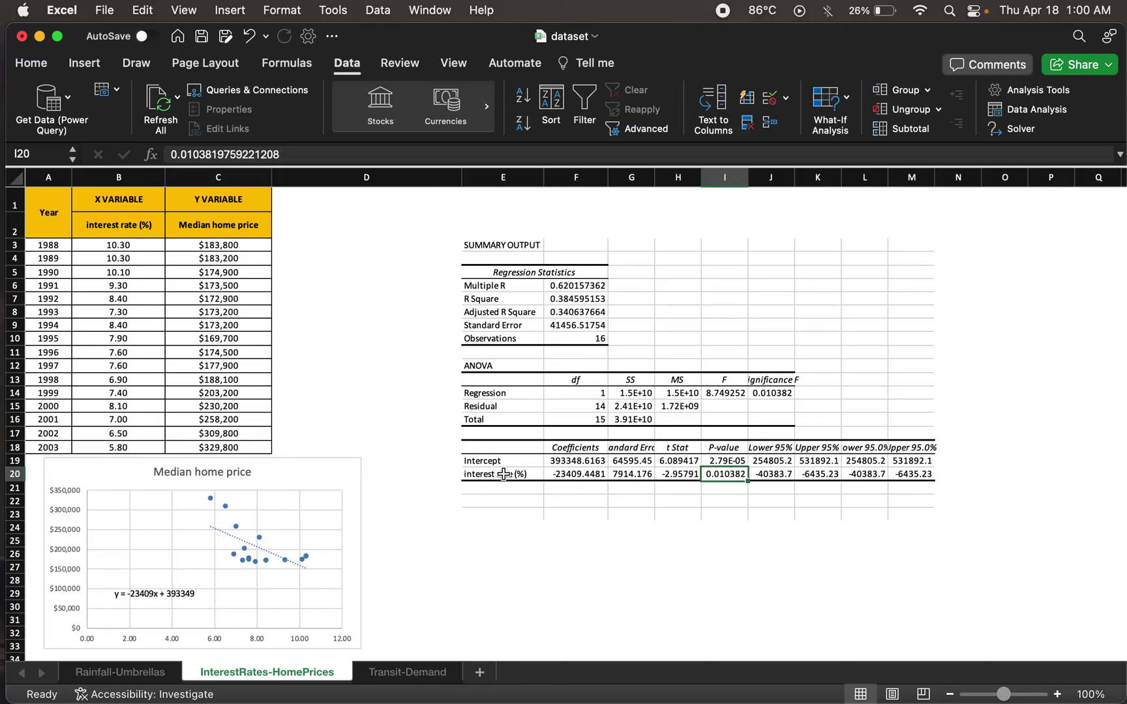
pyautogui.click(43, 68)
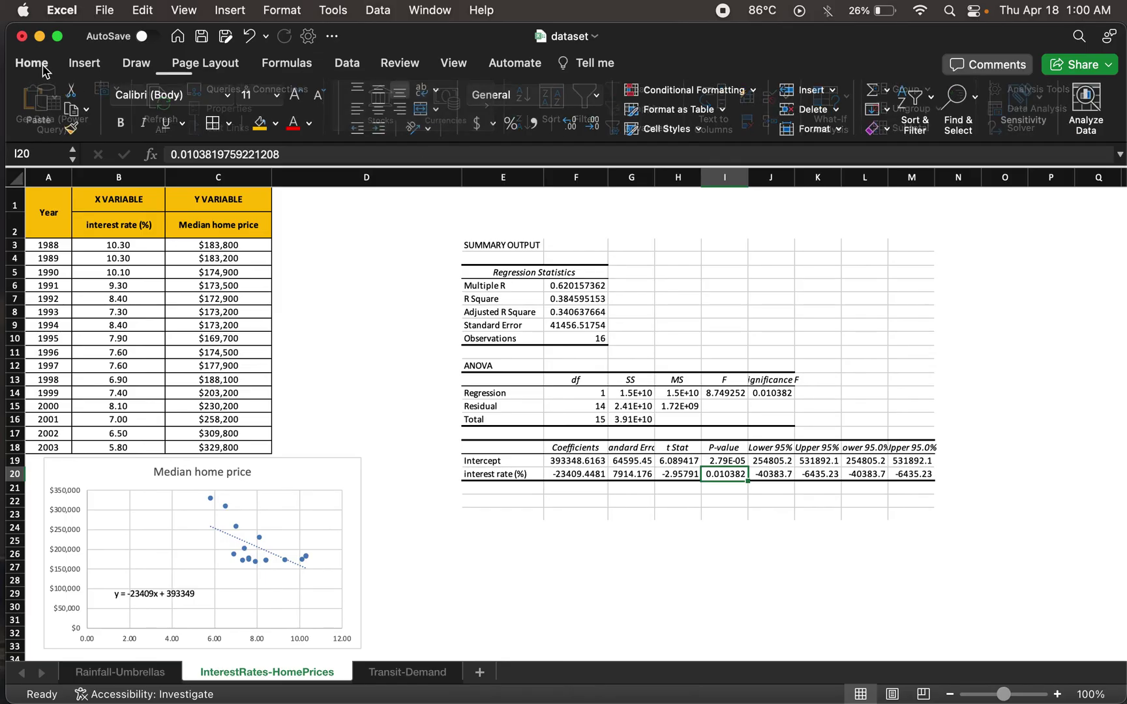
pyautogui.click(257, 124)
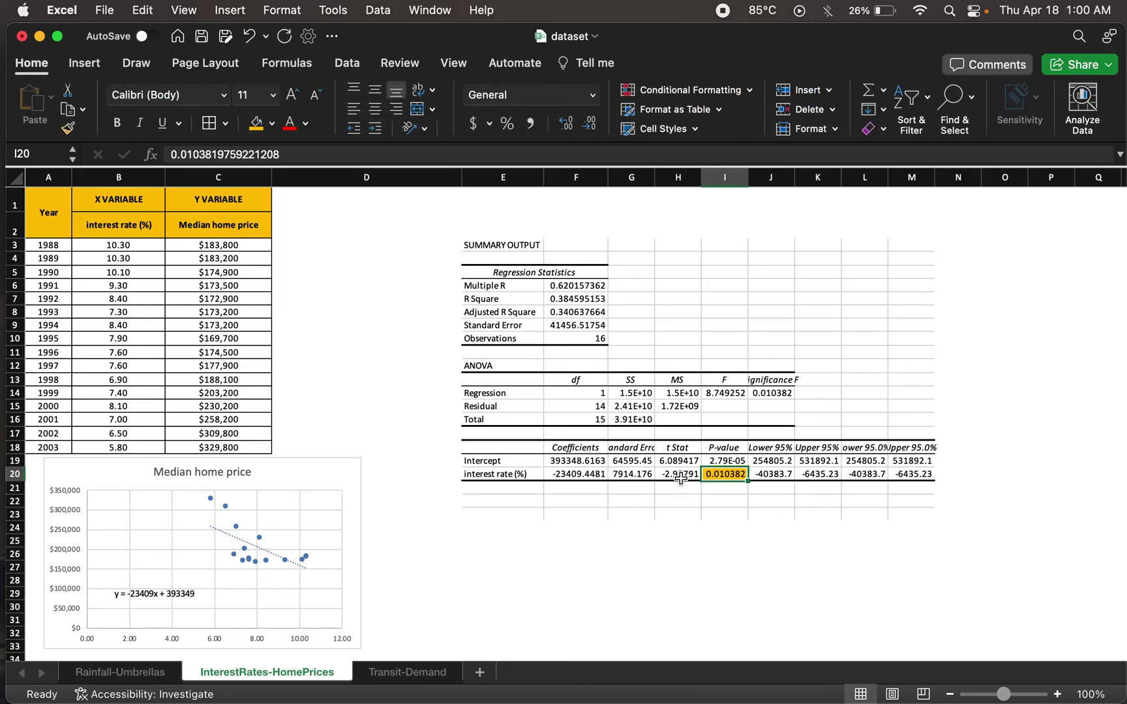
pyautogui.click(616, 553)
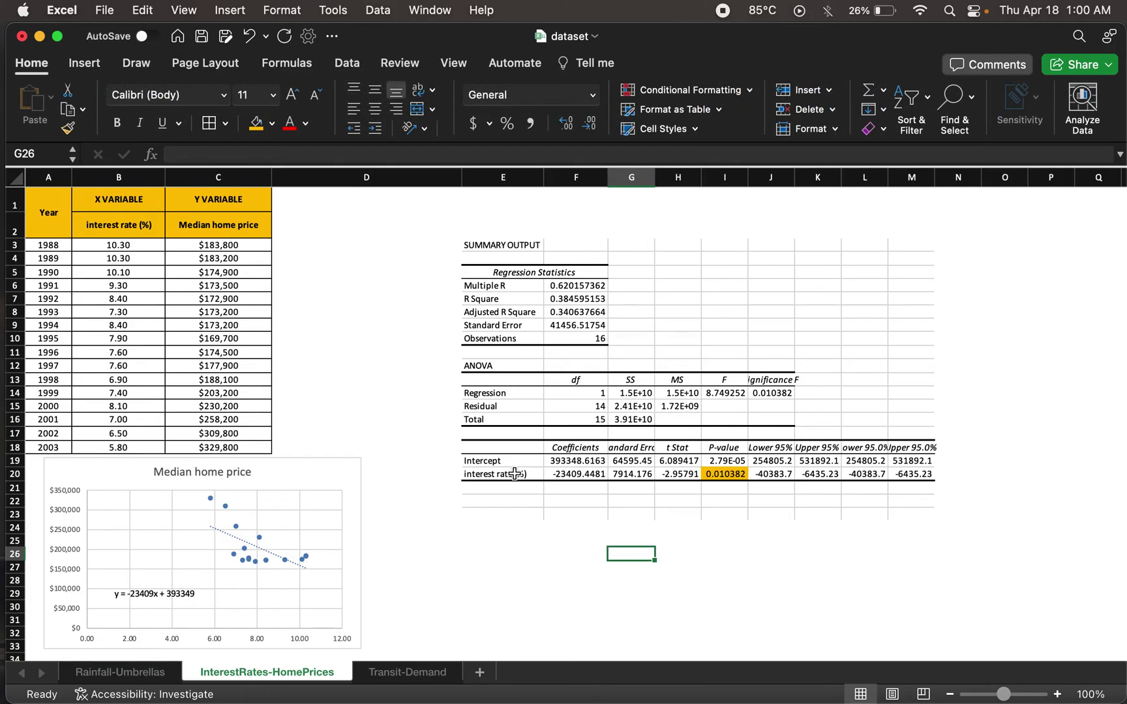
# Step: Examine the interest rate's P-value and coefficient alongside the trendline equation on the chart
pyautogui.click(734, 474)
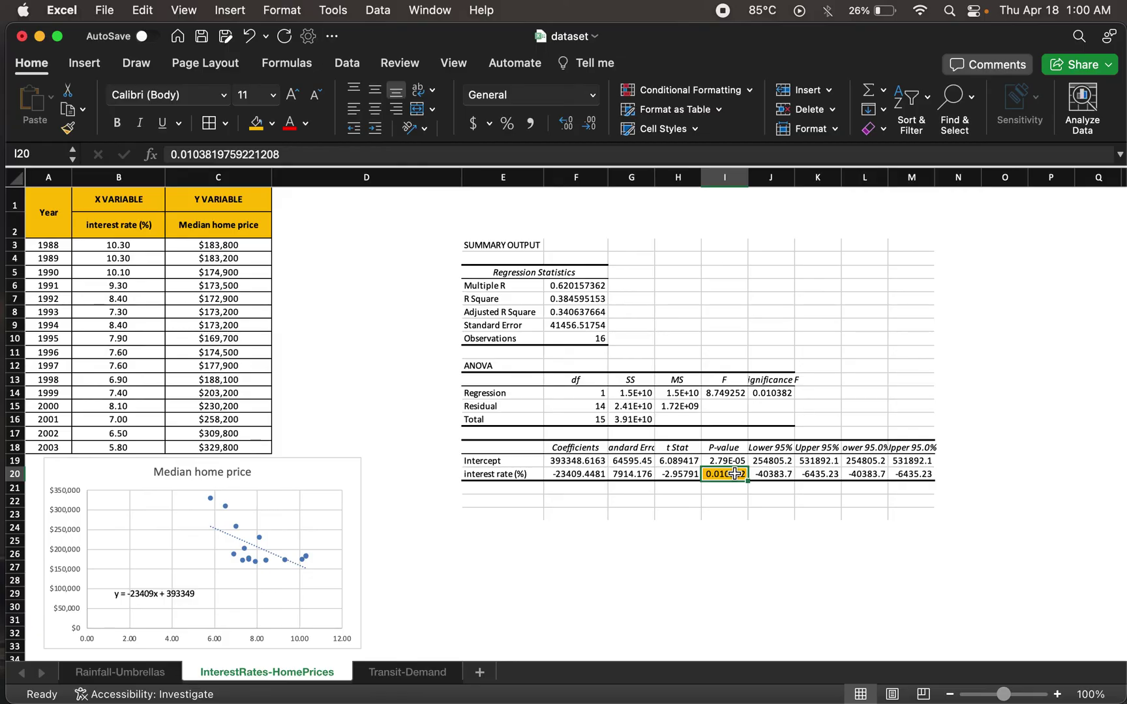
pyautogui.click(590, 474)
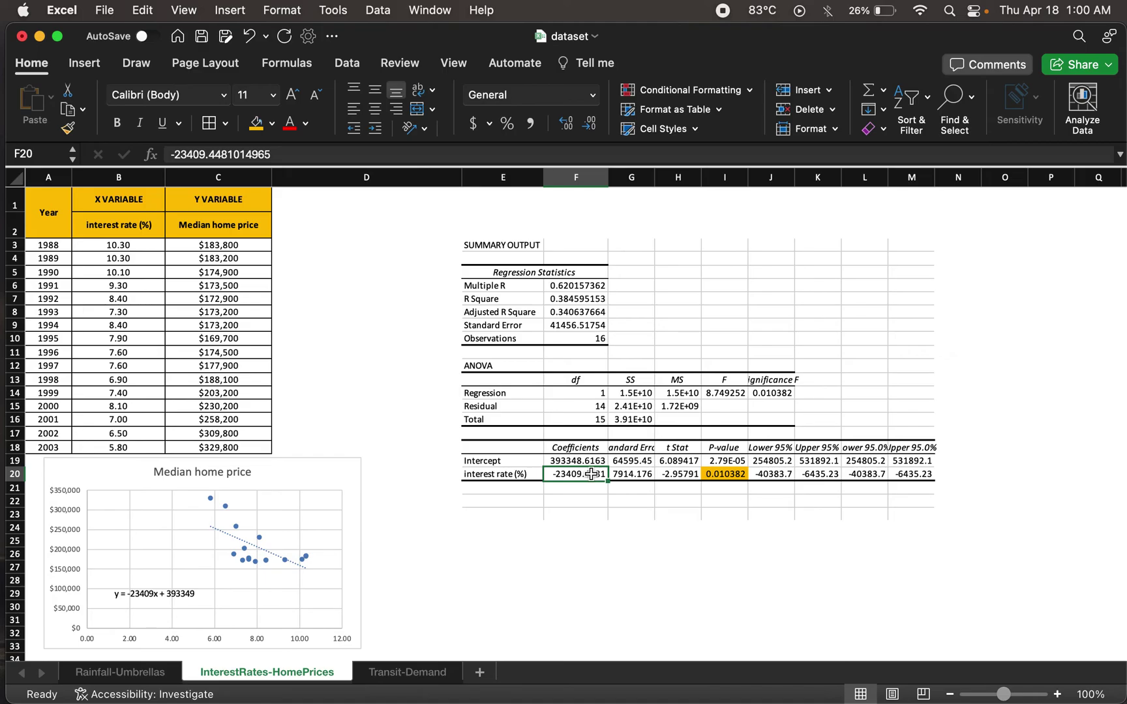
pyautogui.click(730, 475)
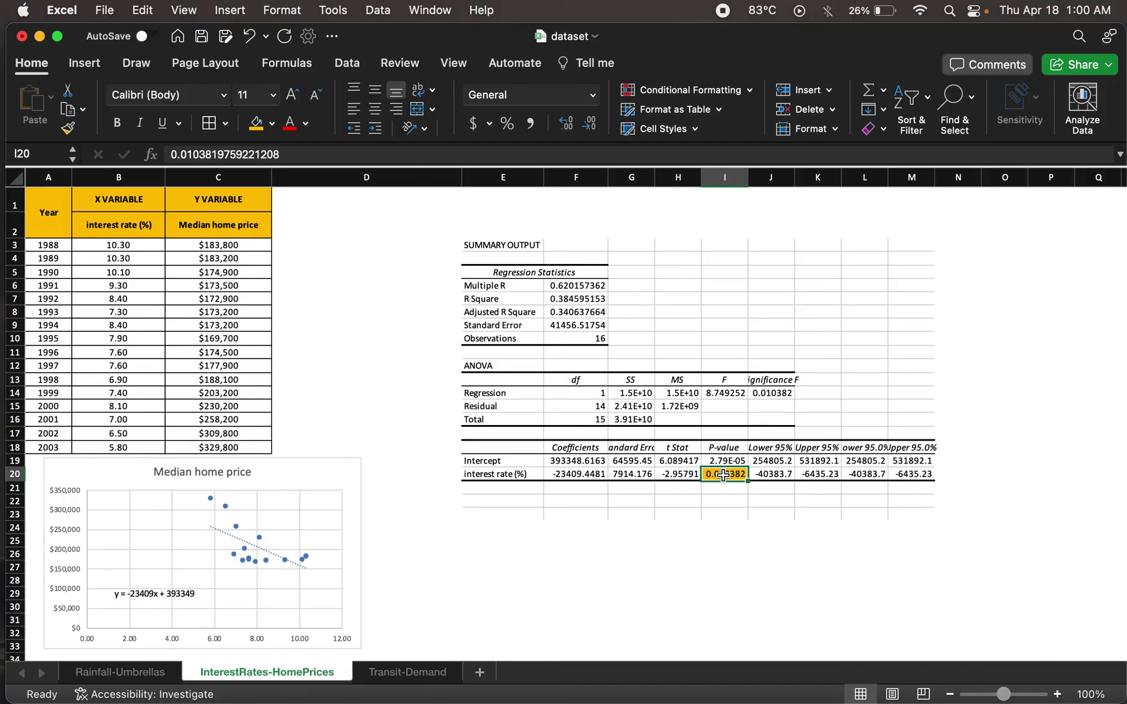
pyautogui.click(571, 473)
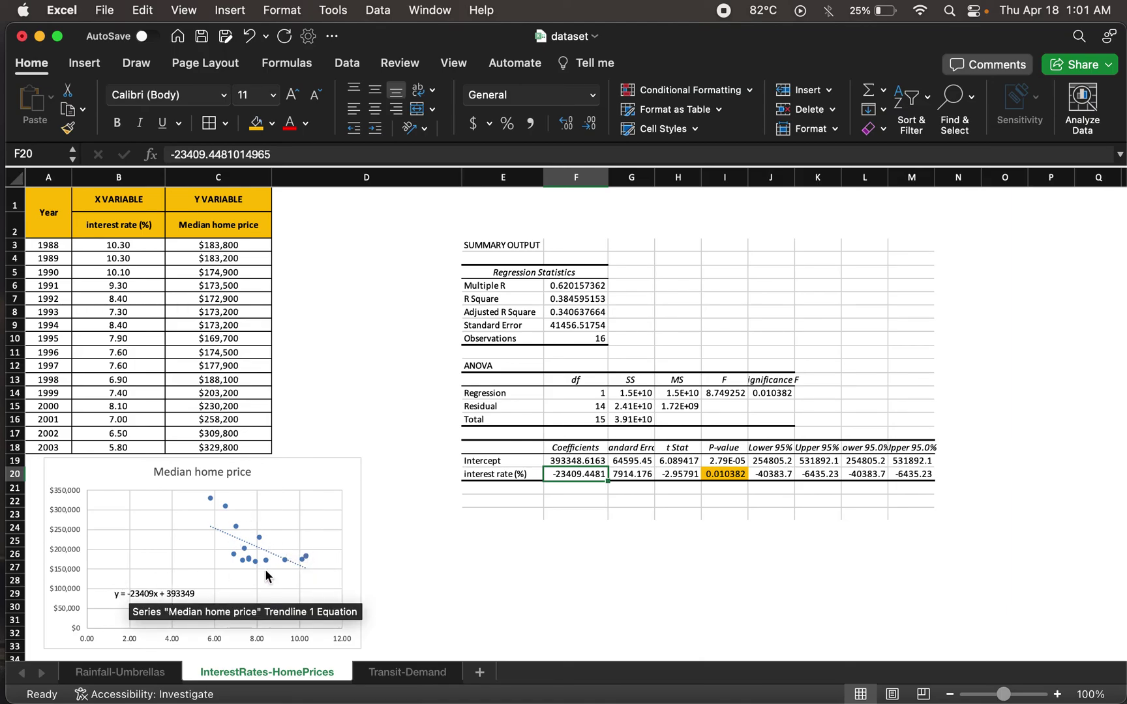
pyautogui.moveTo(320, 554)
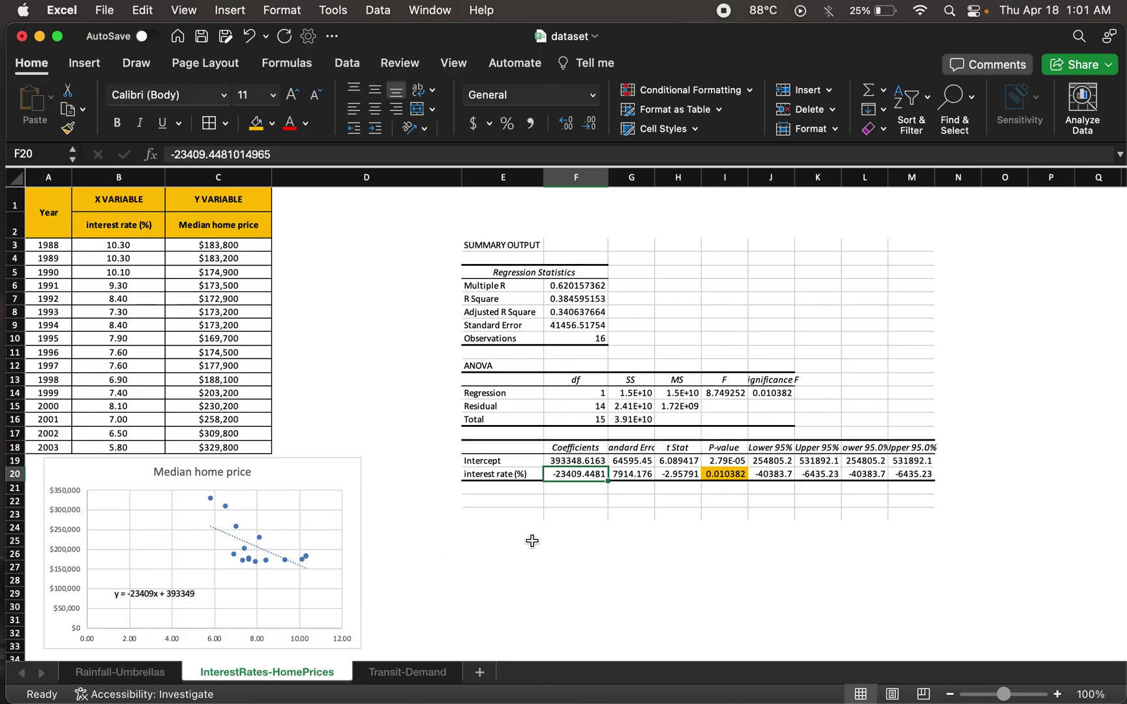
# Step: Switch to the Transit-Demand sheet and review its Y and X1 to X4 variable headers
pyautogui.click(408, 673)
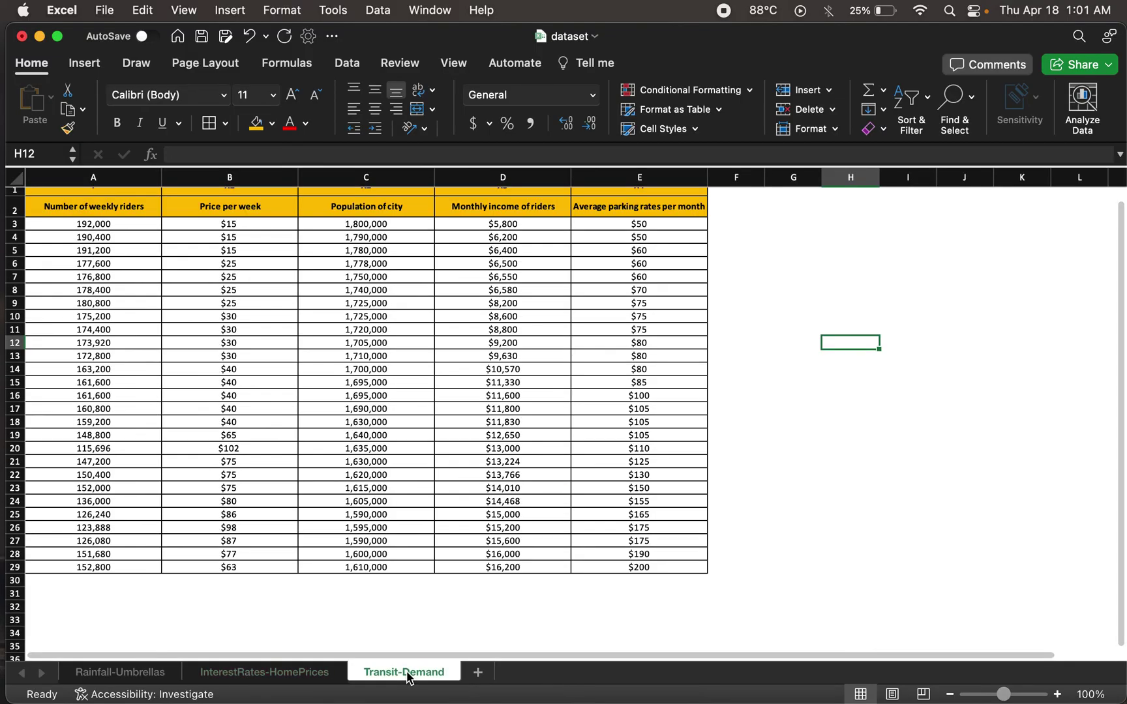
pyautogui.scroll(1, 418, 573)
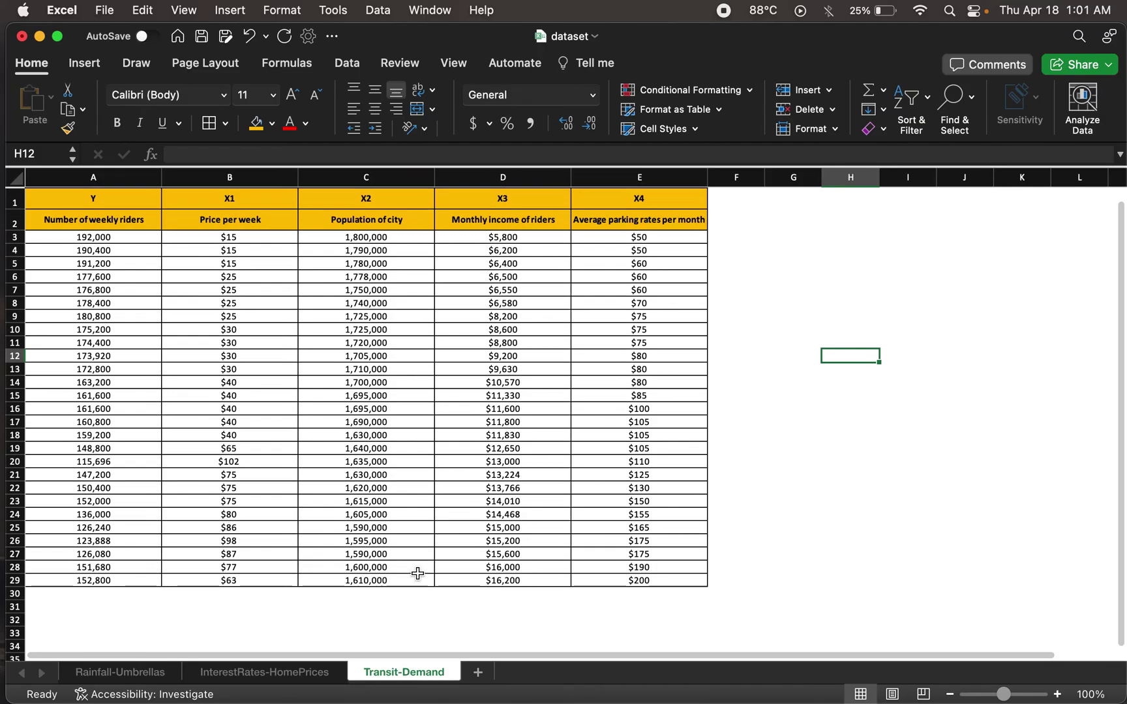
pyautogui.click(230, 199)
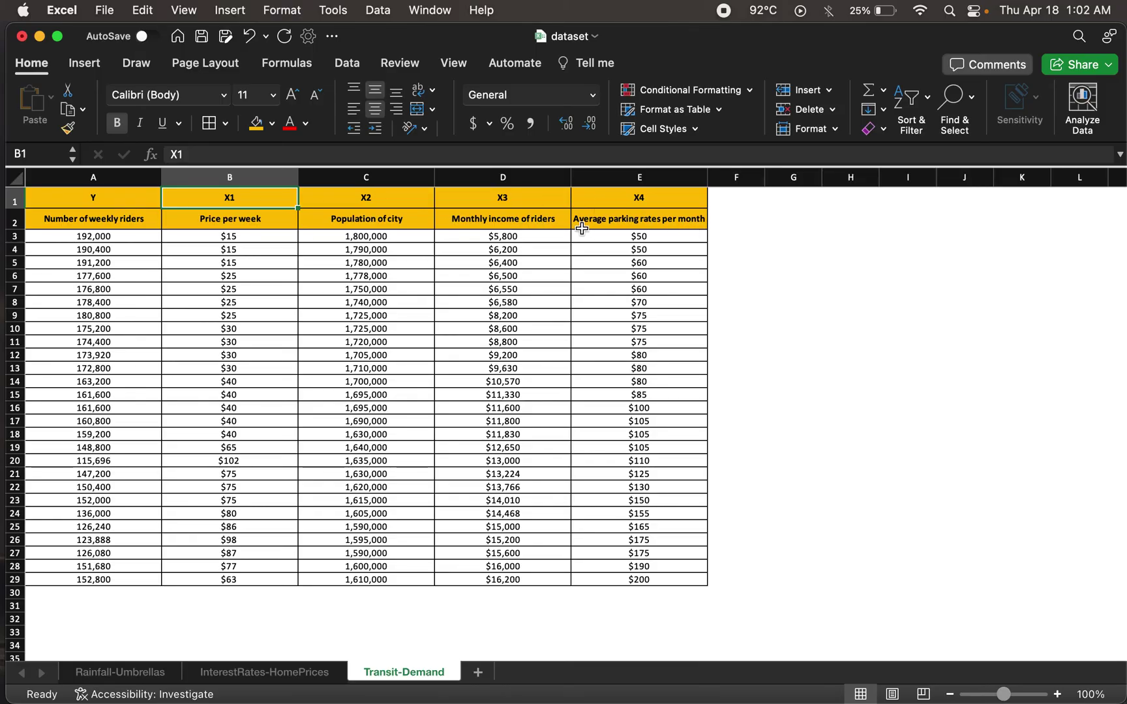
pyautogui.click(108, 221)
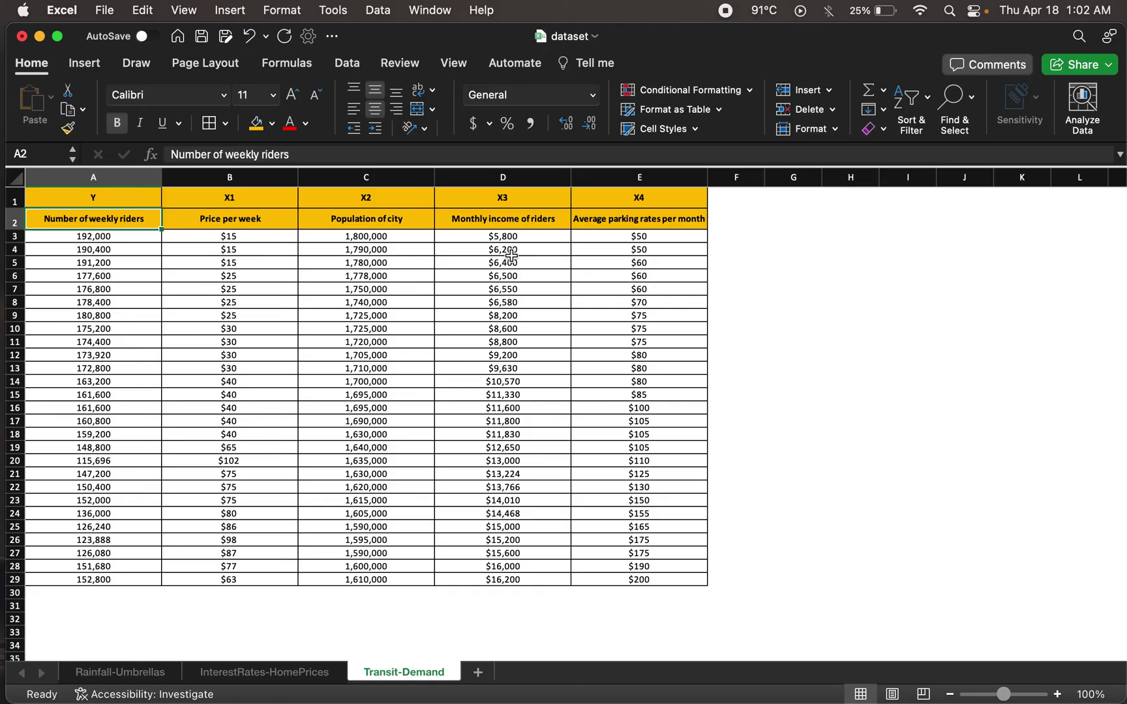
# Step: Start a Regression data analysis with the weekly riders in A2:A29, including the header, as the Y range
pyautogui.click(349, 63)
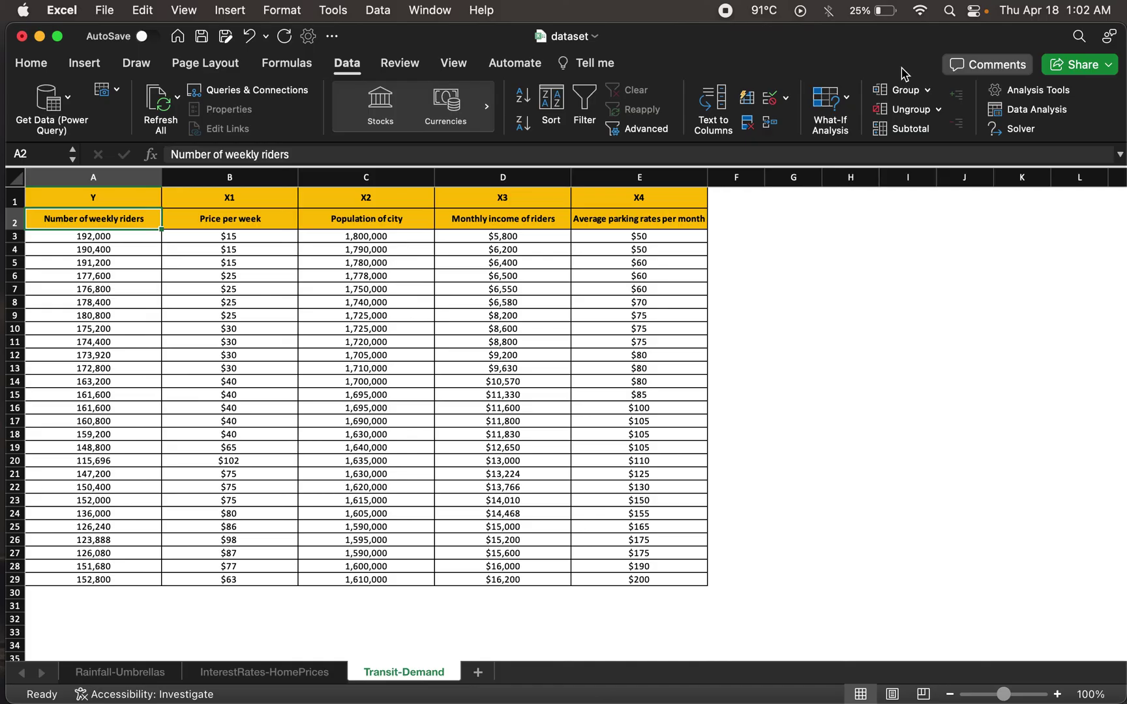
pyautogui.click(1057, 117)
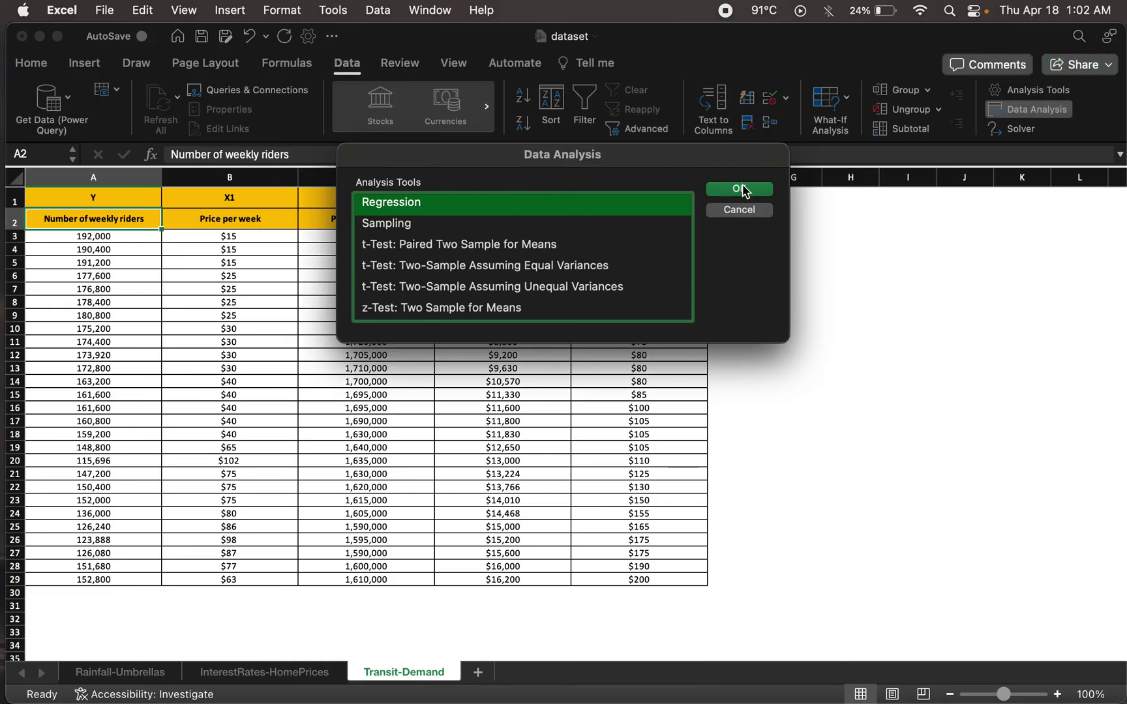
pyautogui.click(740, 189)
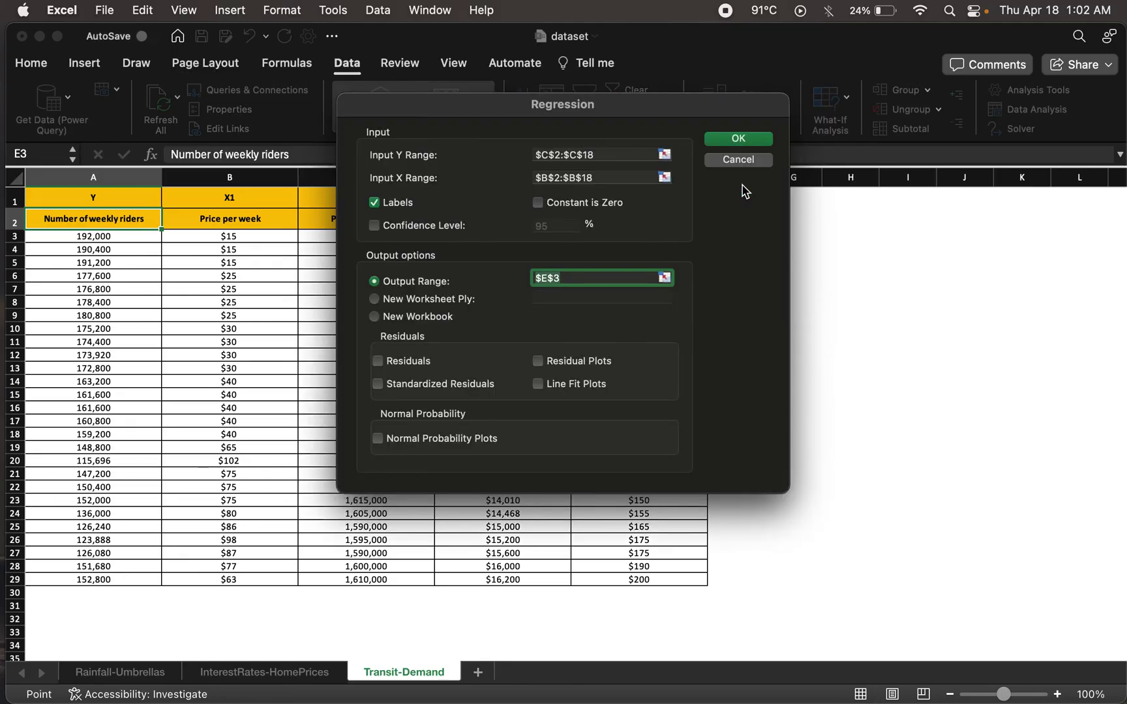
pyautogui.click(663, 157)
pyautogui.click(110, 219)
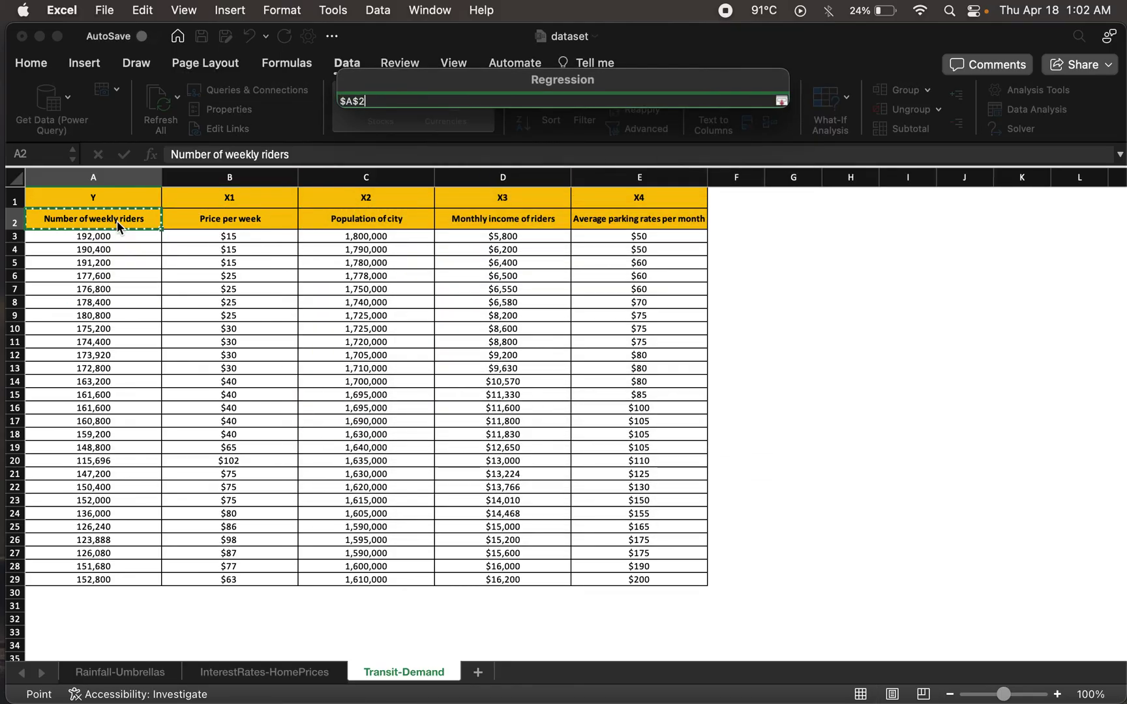
pyautogui.moveTo(111, 544); pyautogui.dragTo(109, 585)
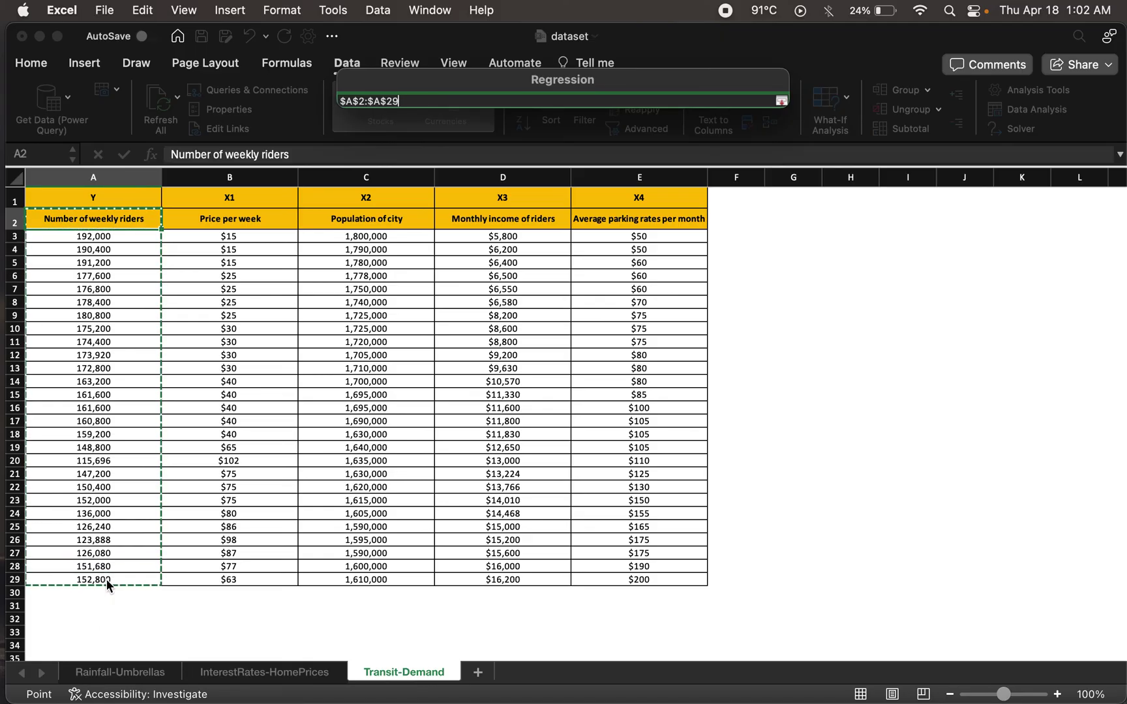
pyautogui.click(781, 100)
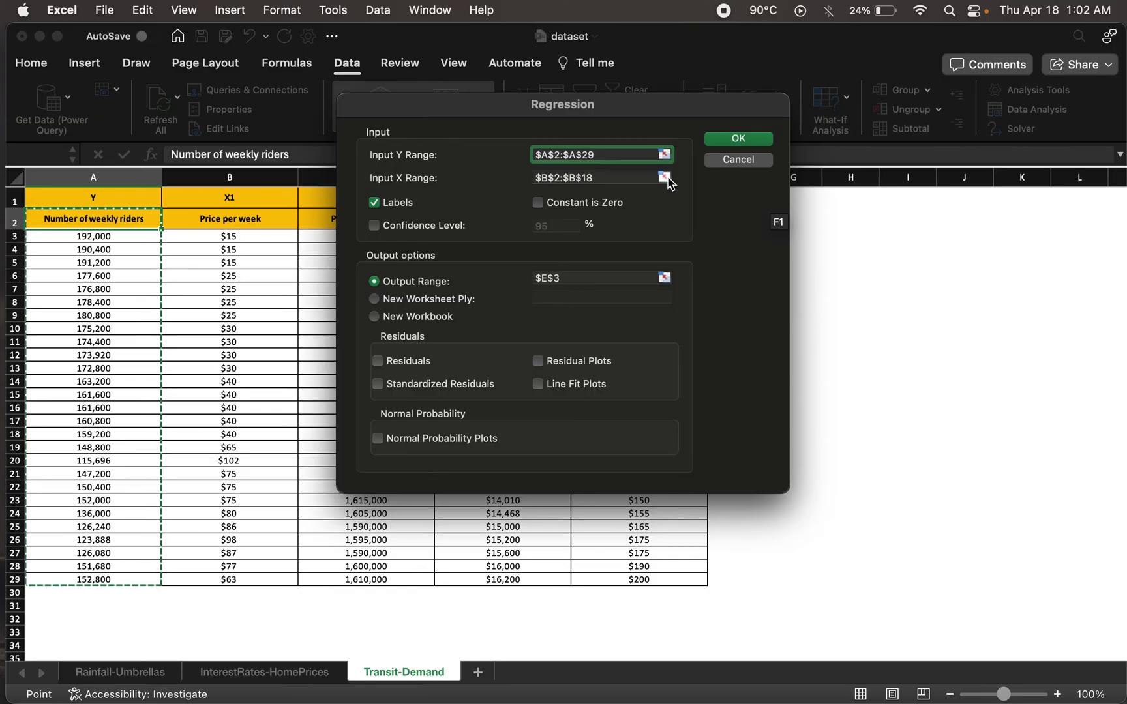
# Step: Set the regression's X range to all four predictor columns in B2:E29, including the headers
pyautogui.click(664, 177)
pyautogui.click(227, 219)
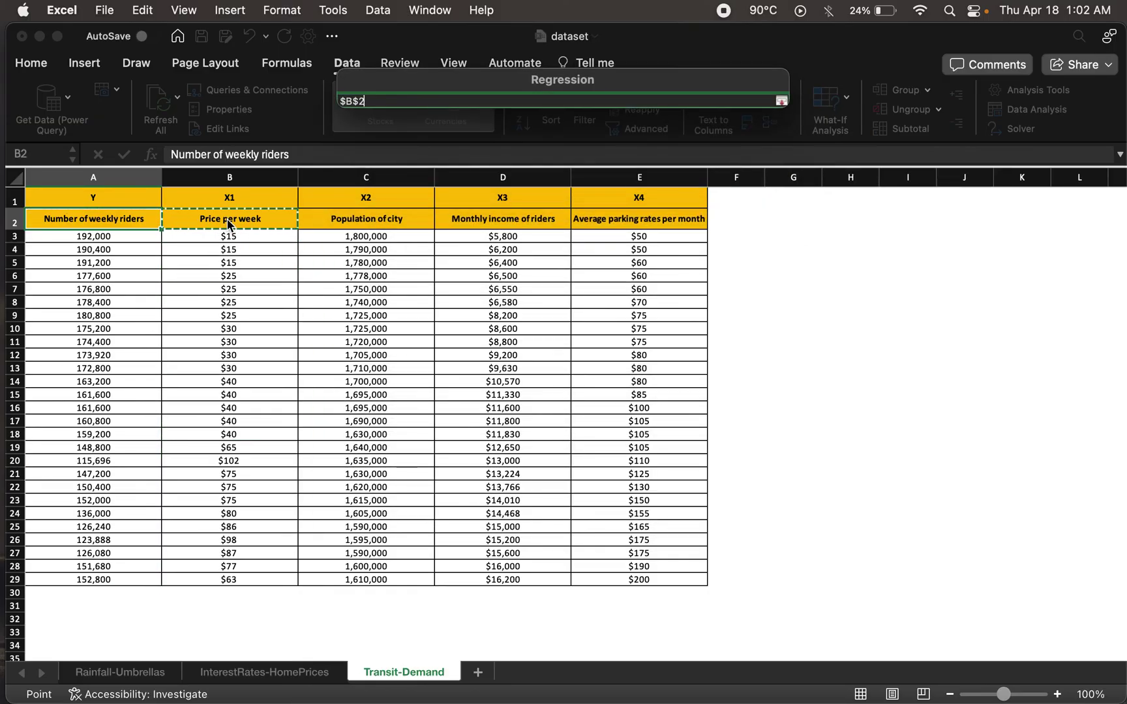
pyautogui.moveTo(228, 223); pyautogui.dragTo(232, 220)
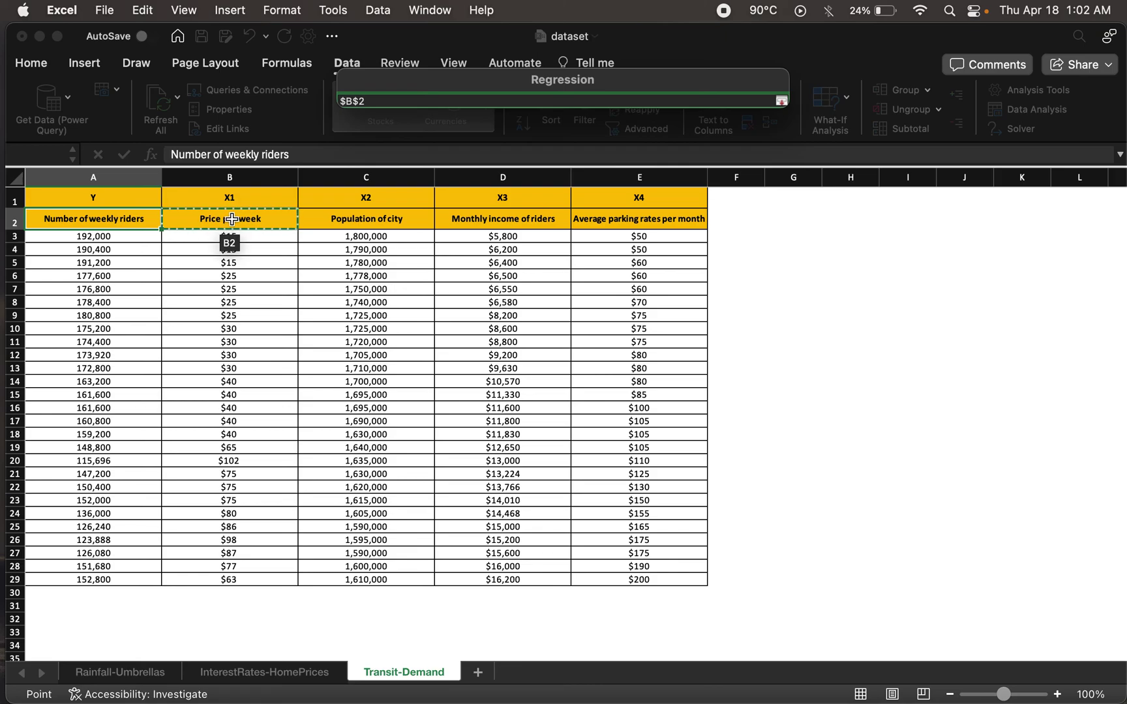
pyautogui.keyDown('shift'); pyautogui.click(650, 580); pyautogui.keyUp('shift')
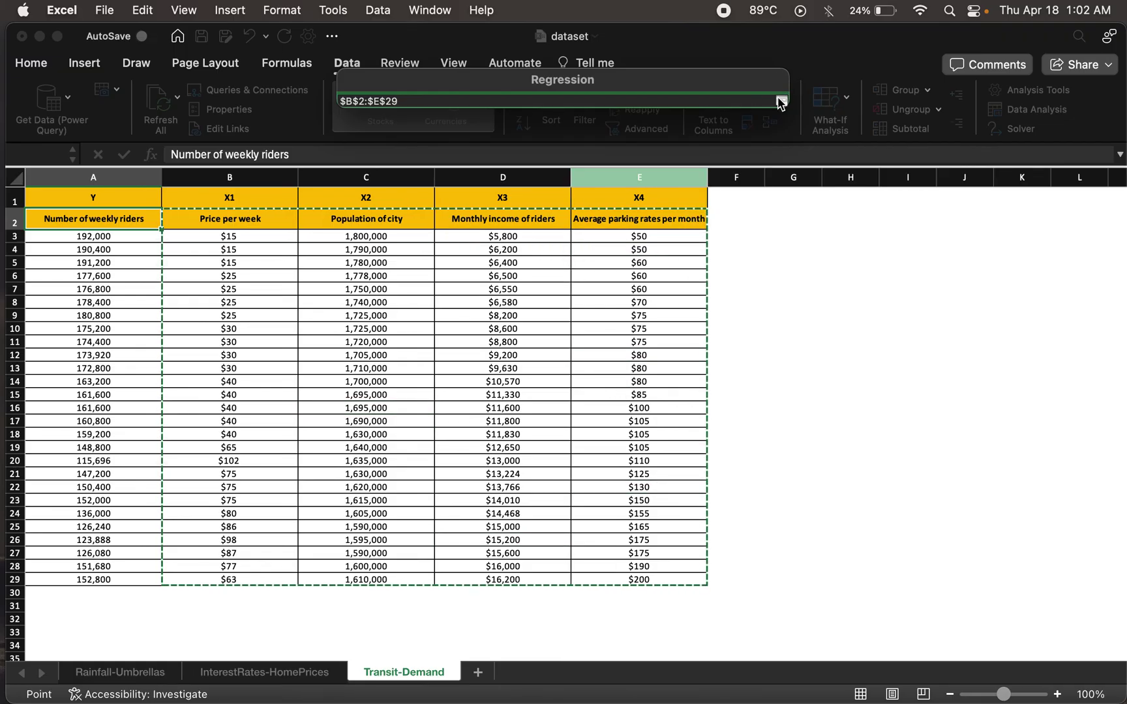
pyautogui.click(781, 101)
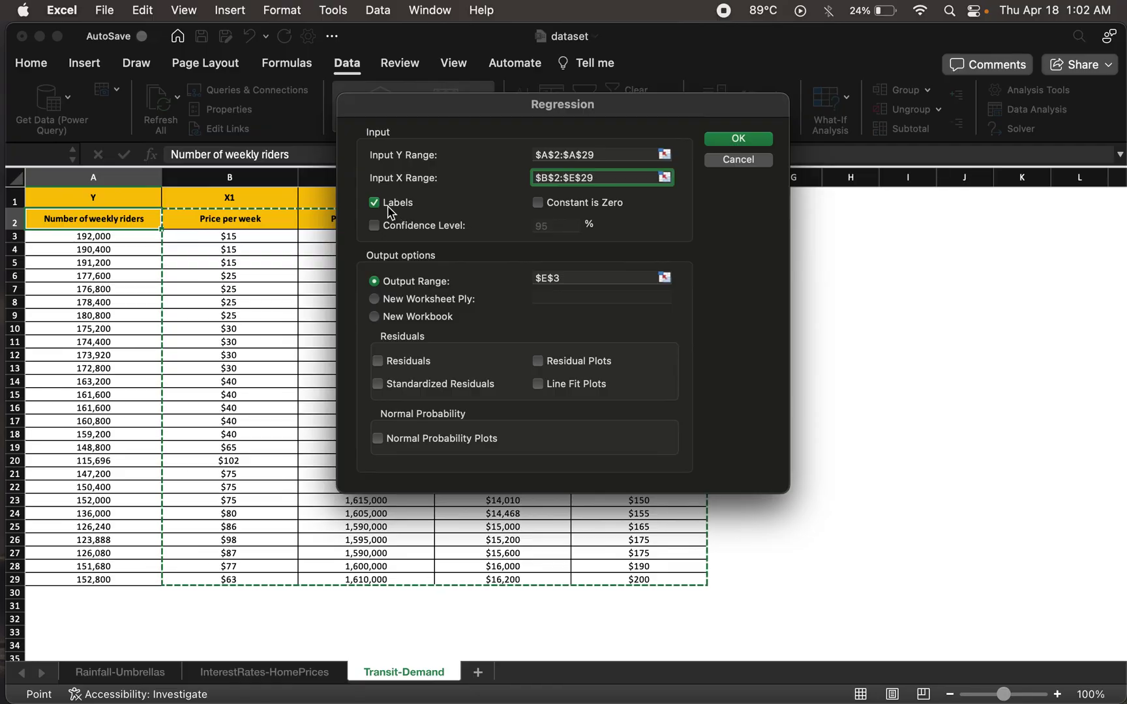
# Step: Set the transit regression's output range to cell G3, beside the data table
pyautogui.click(374, 203)
pyautogui.click(664, 278)
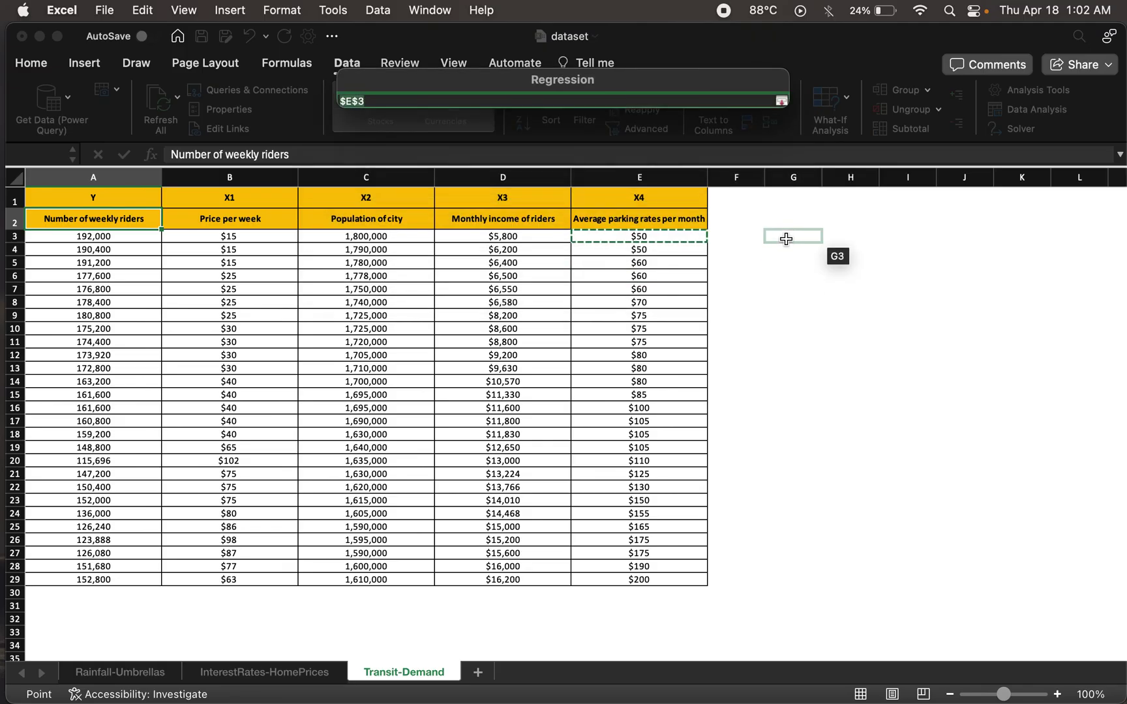
pyautogui.click(786, 234)
pyautogui.click(781, 101)
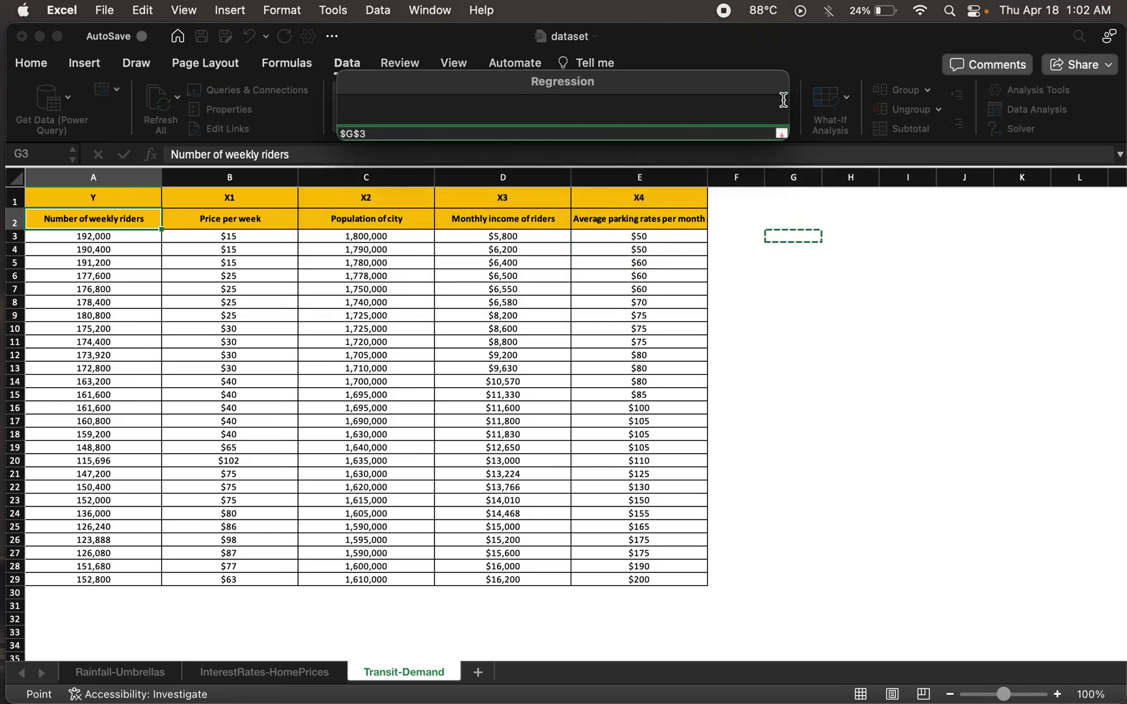
# Step: Run the transit regression with labels enabled and output at G3, and autofit column G to its row labels
pyautogui.click(739, 141)
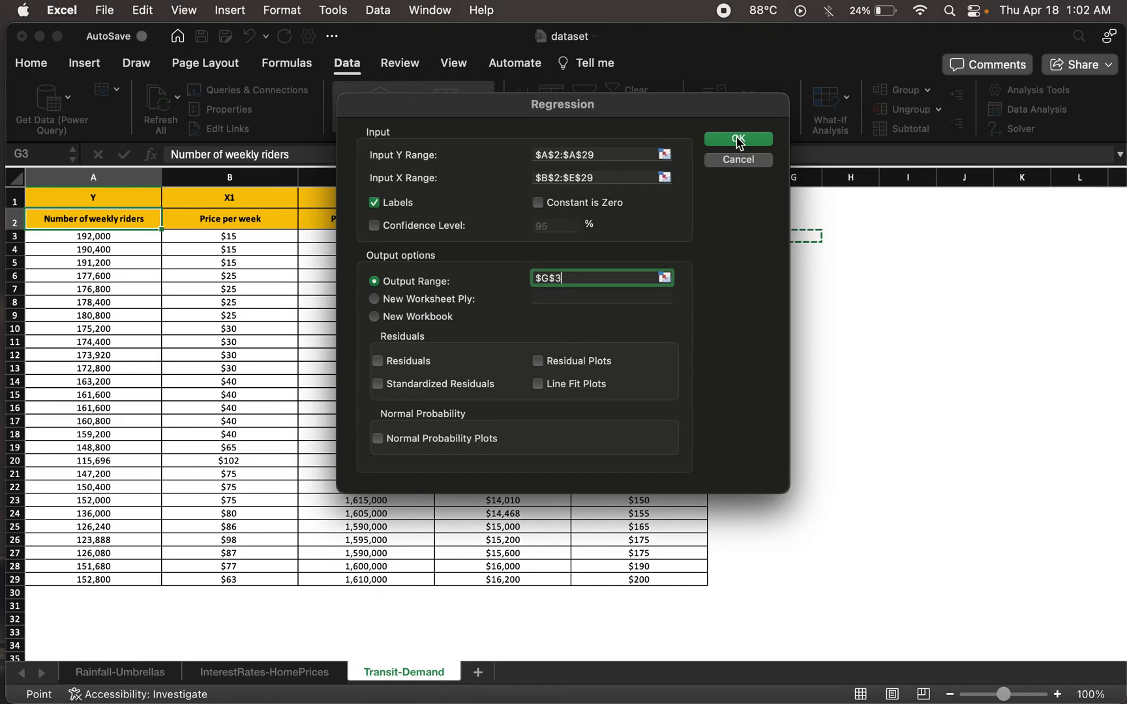
pyautogui.click(739, 140)
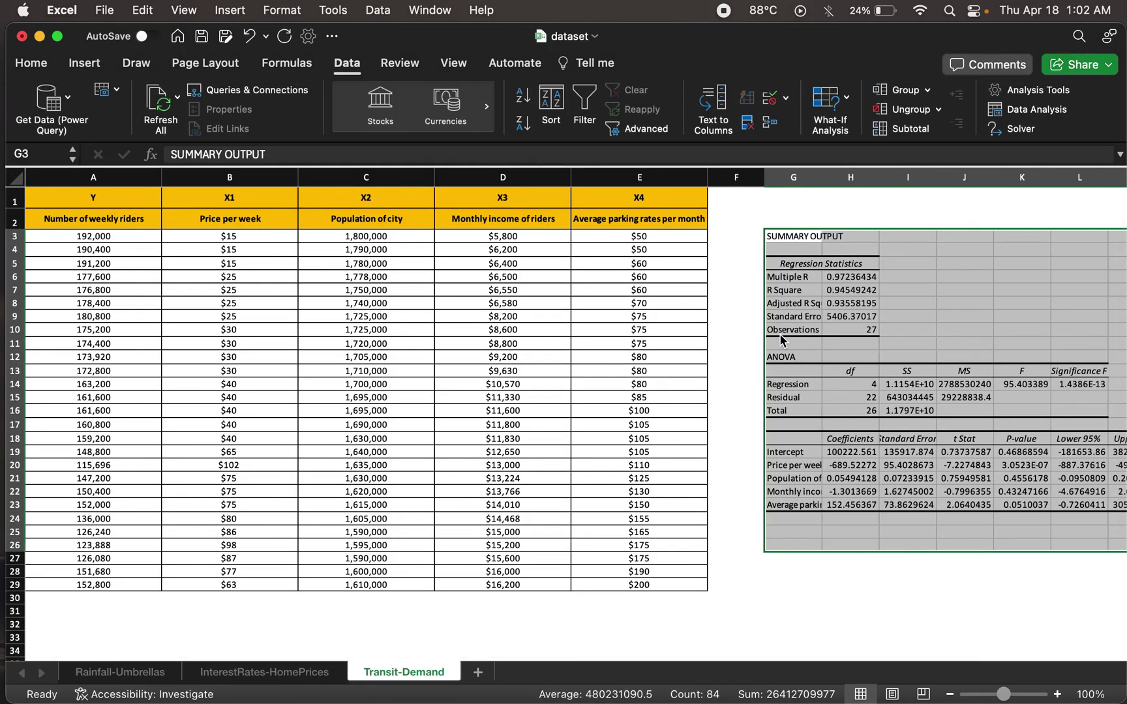
pyautogui.scroll(-2, 781, 339)
pyautogui.hscroll(5, 781, 339)
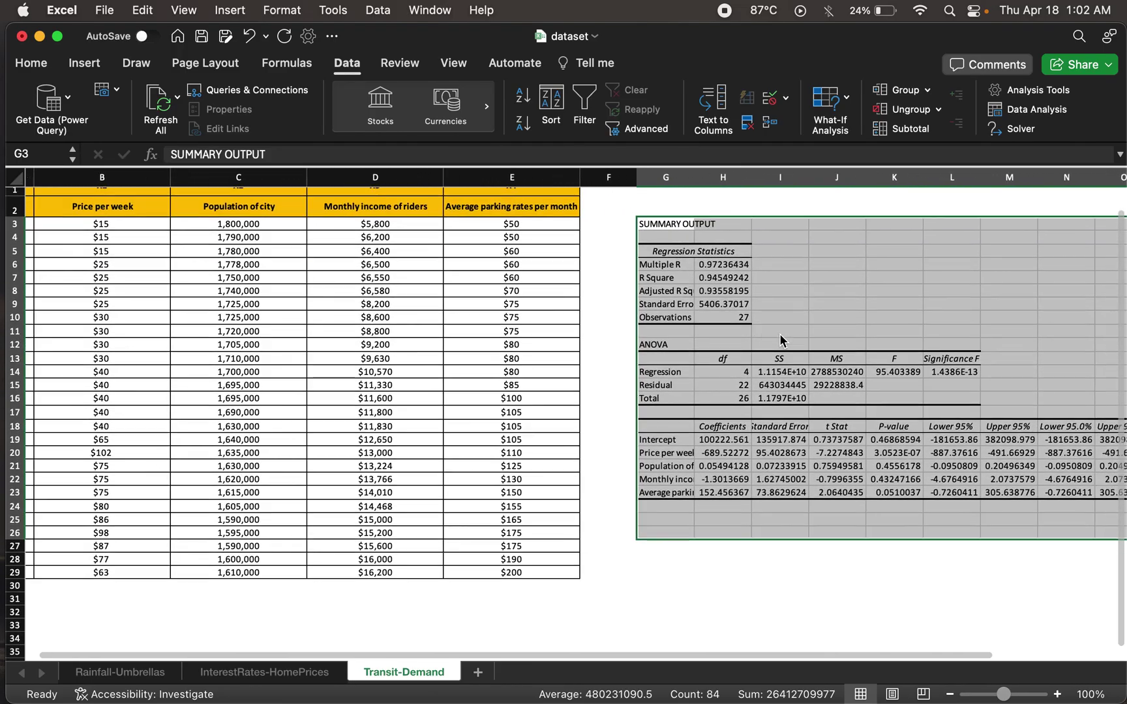
pyautogui.scroll(-2, 781, 339)
pyautogui.scroll(3, 781, 339)
pyautogui.hscroll(1, 781, 339)
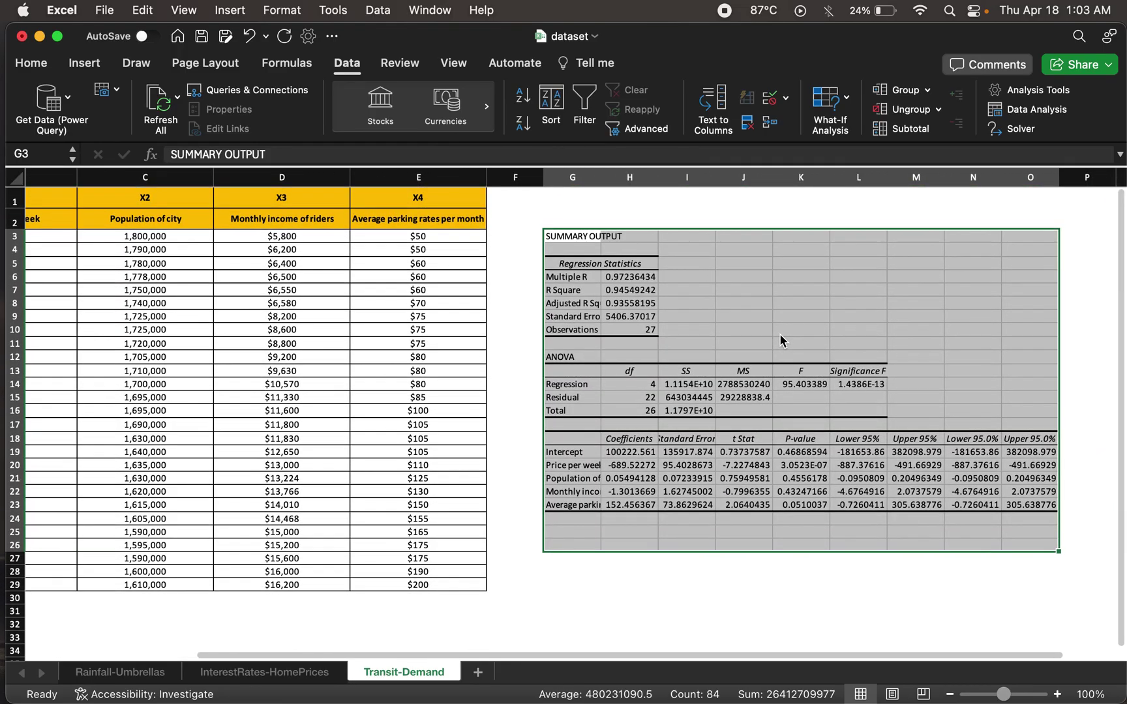
pyautogui.hscroll(-1, 781, 339)
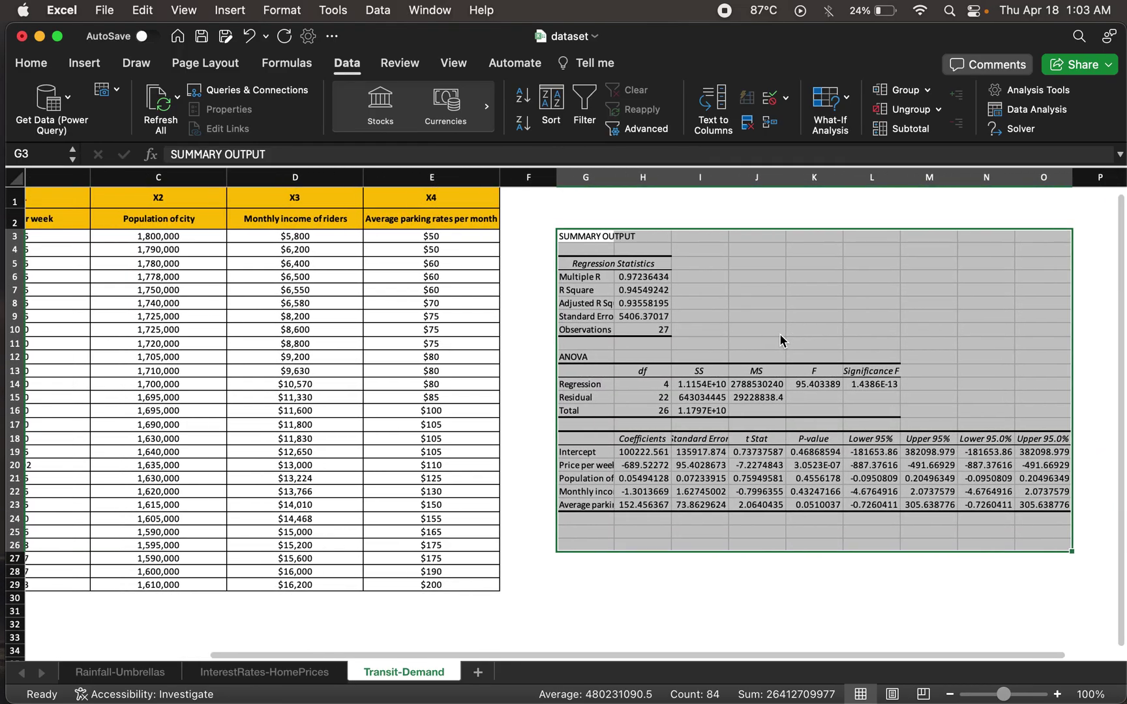
pyautogui.moveTo(614, 180); pyautogui.dragTo(616, 180)
pyautogui.doubleClick(619, 181)
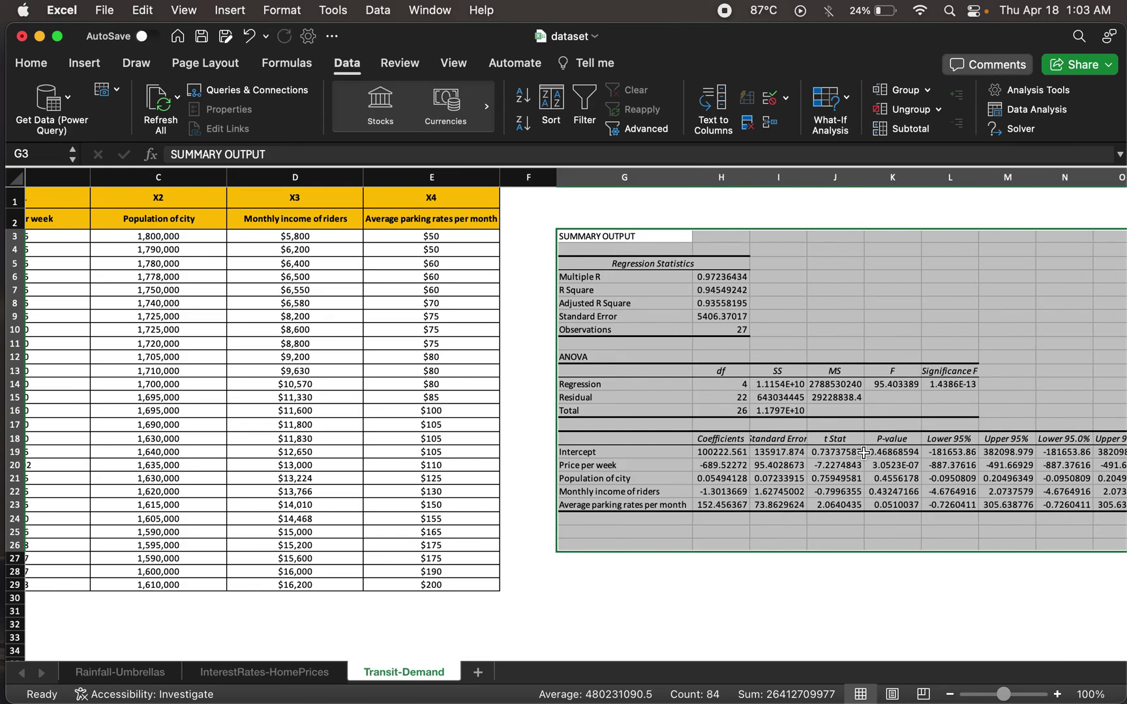
# Step: Compare the four predictors' p-values and highlight the Price per week p-value in K20 with the gold fill
pyautogui.click(589, 462)
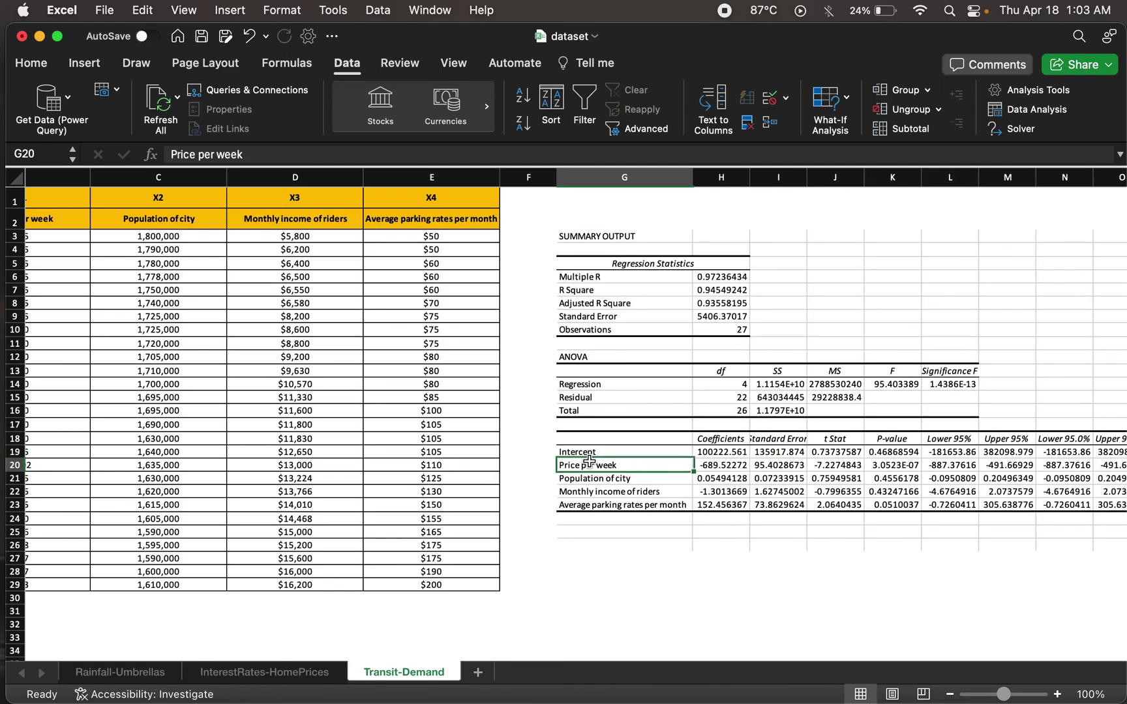
pyautogui.moveTo(591, 497); pyautogui.dragTo(591, 506)
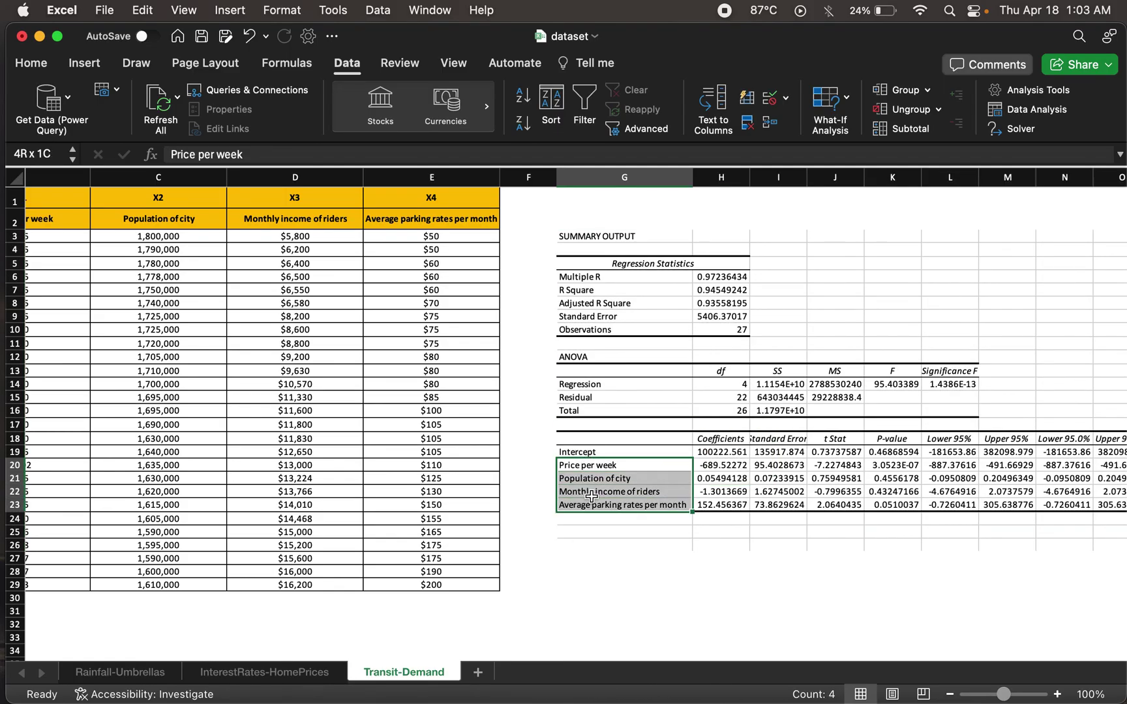
pyautogui.click(886, 467)
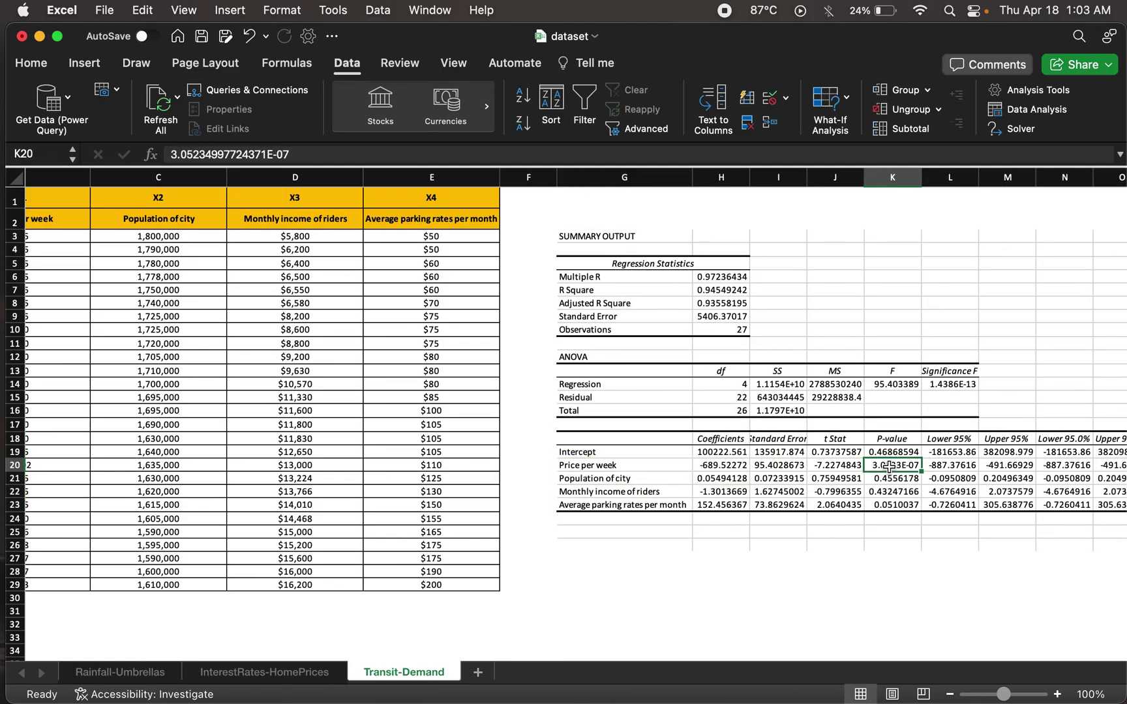
pyautogui.moveTo(889, 467); pyautogui.dragTo(892, 506)
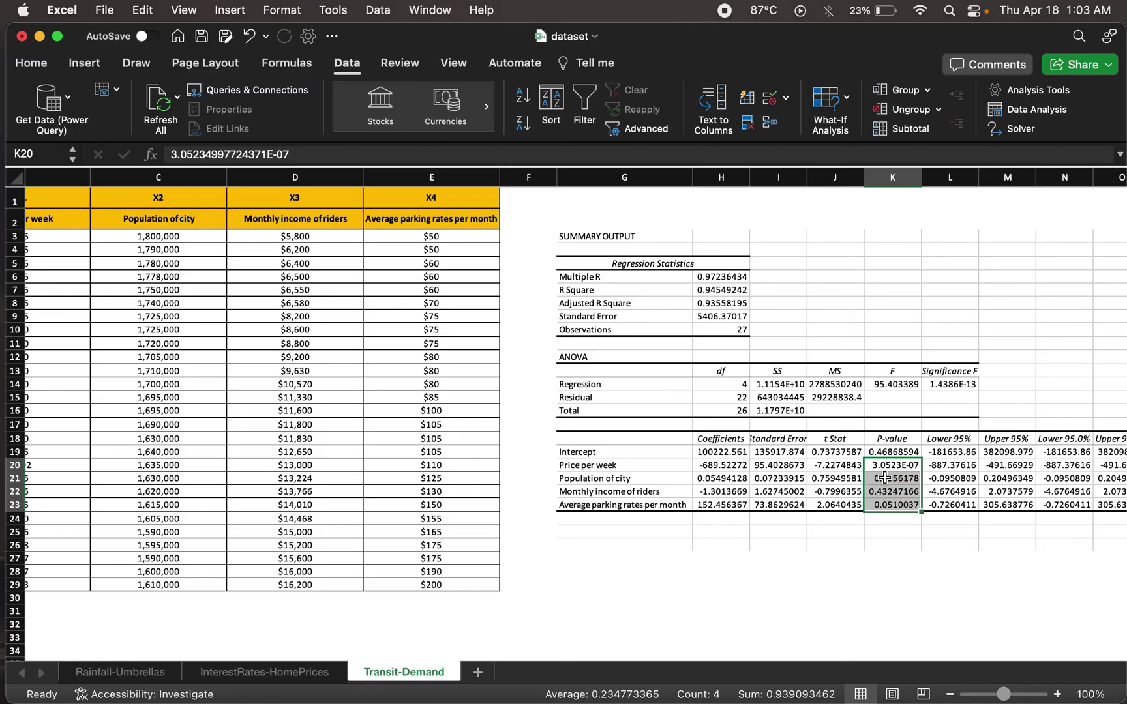
pyautogui.click(898, 470)
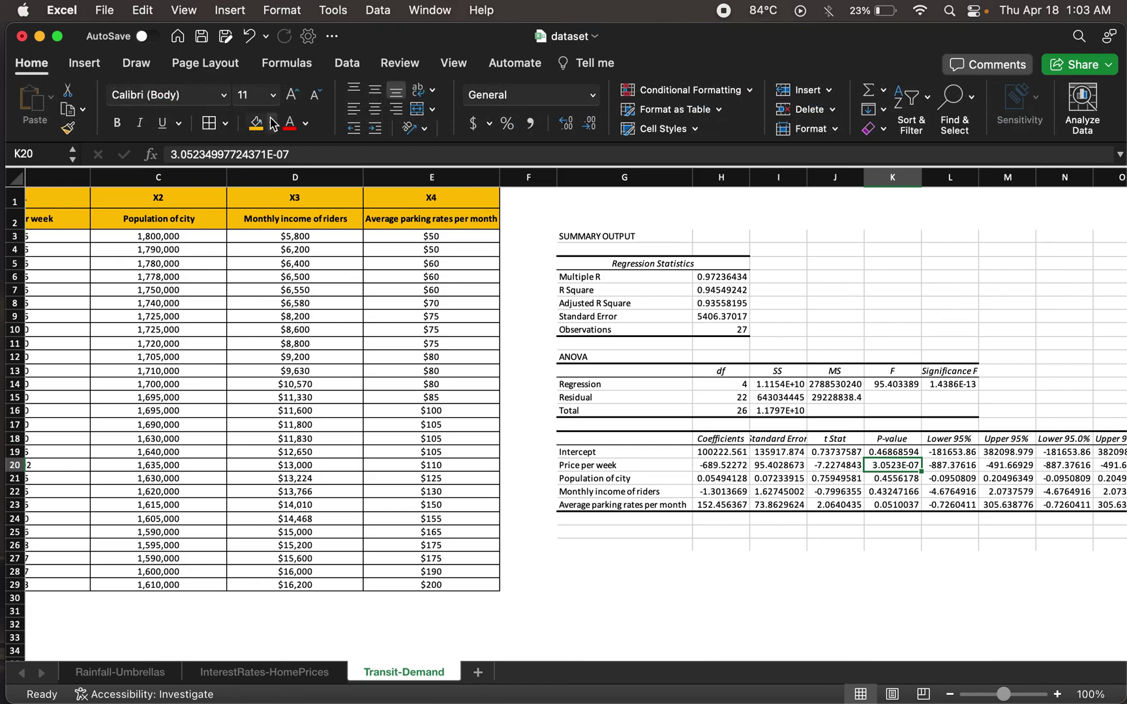
pyautogui.click(257, 123)
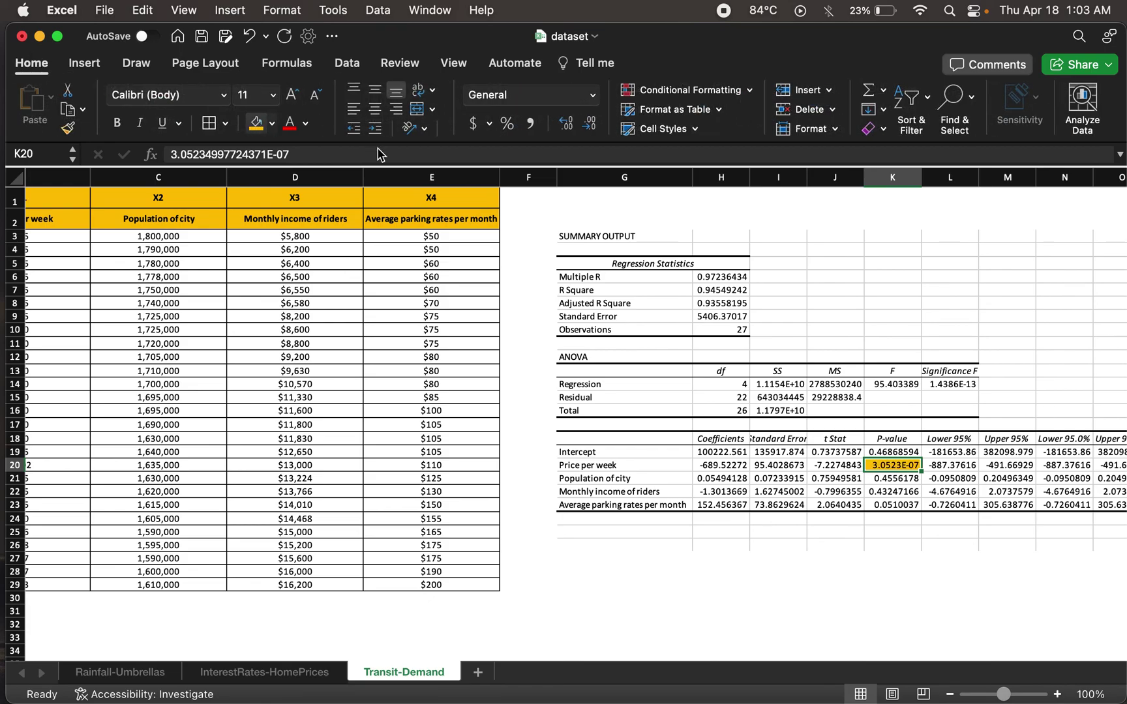
# Step: Enter "y =" in G28 below the regression output and highlight the Price per week coefficient in H20 with the gold fill
pyautogui.click(894, 481)
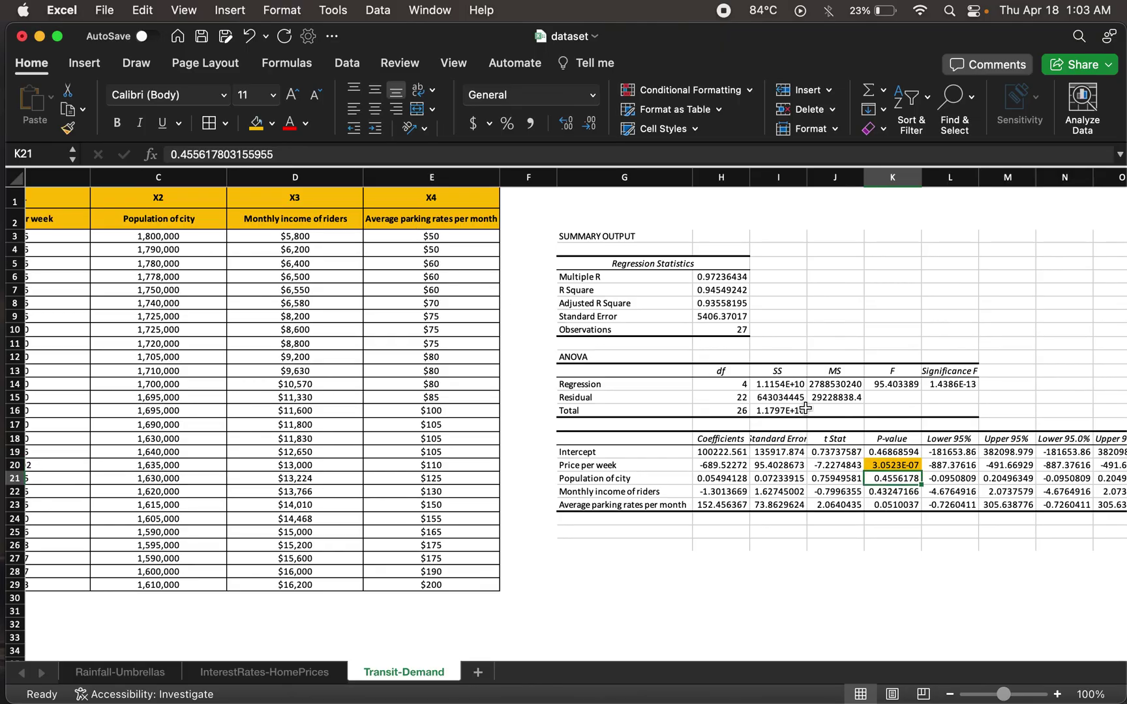
pyautogui.press('Down')
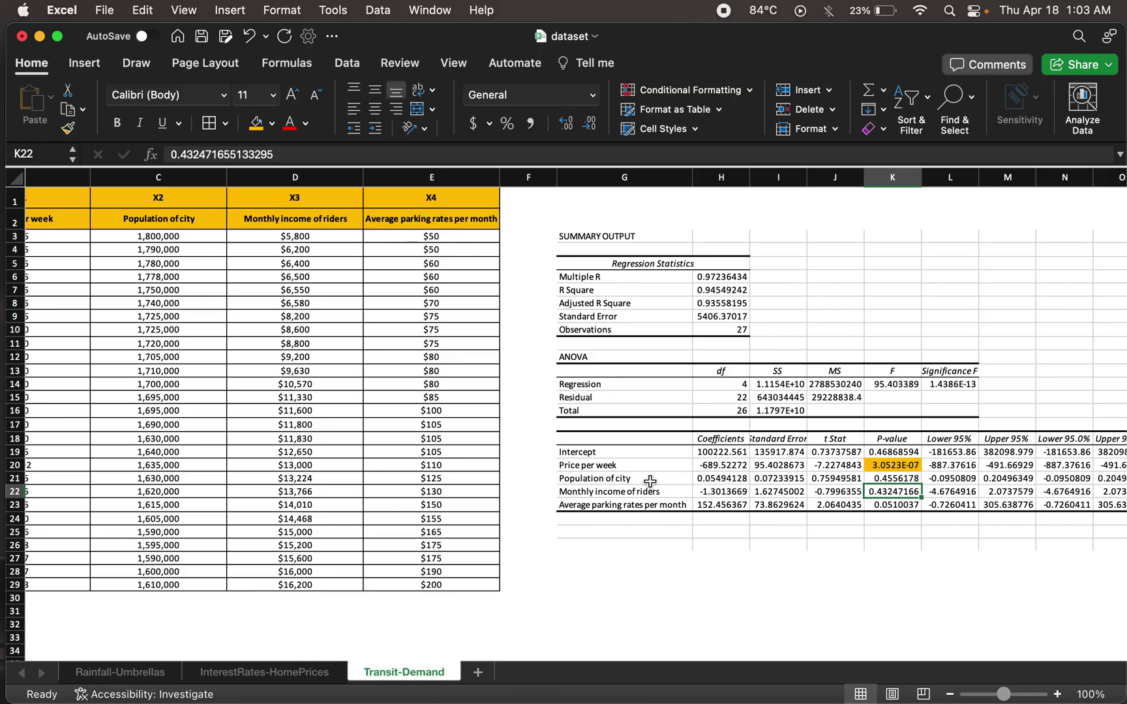
pyautogui.click(905, 507)
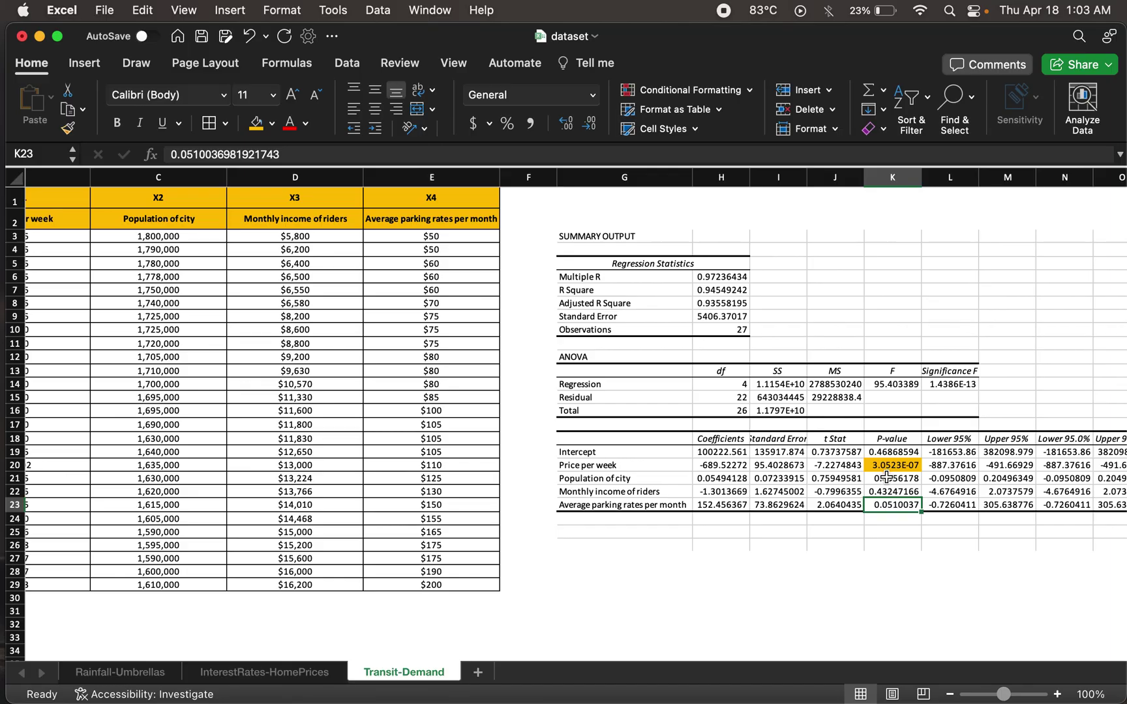
pyautogui.click(619, 575)
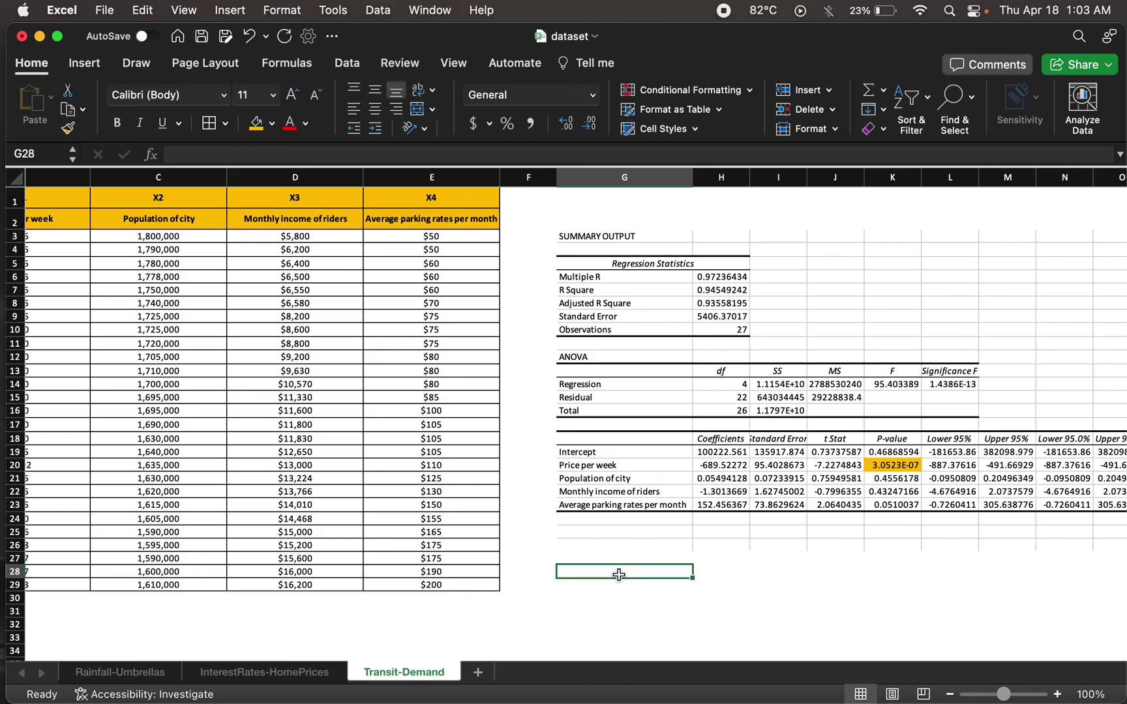
pyautogui.write('y =')
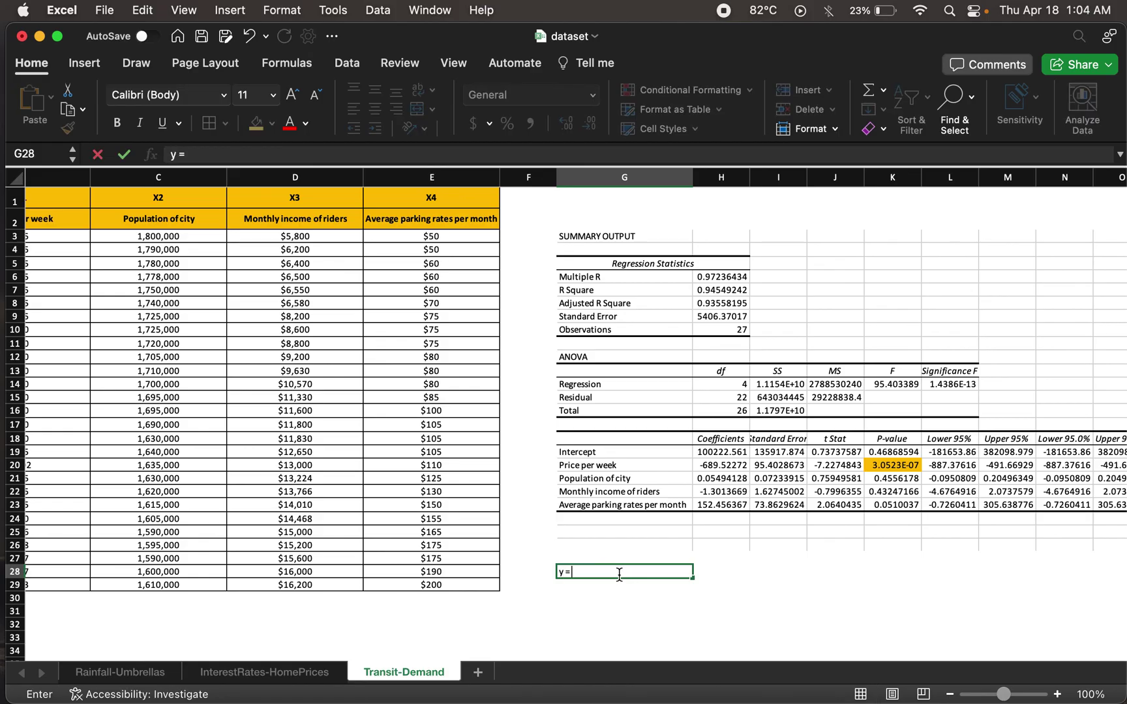
pyautogui.click(720, 465)
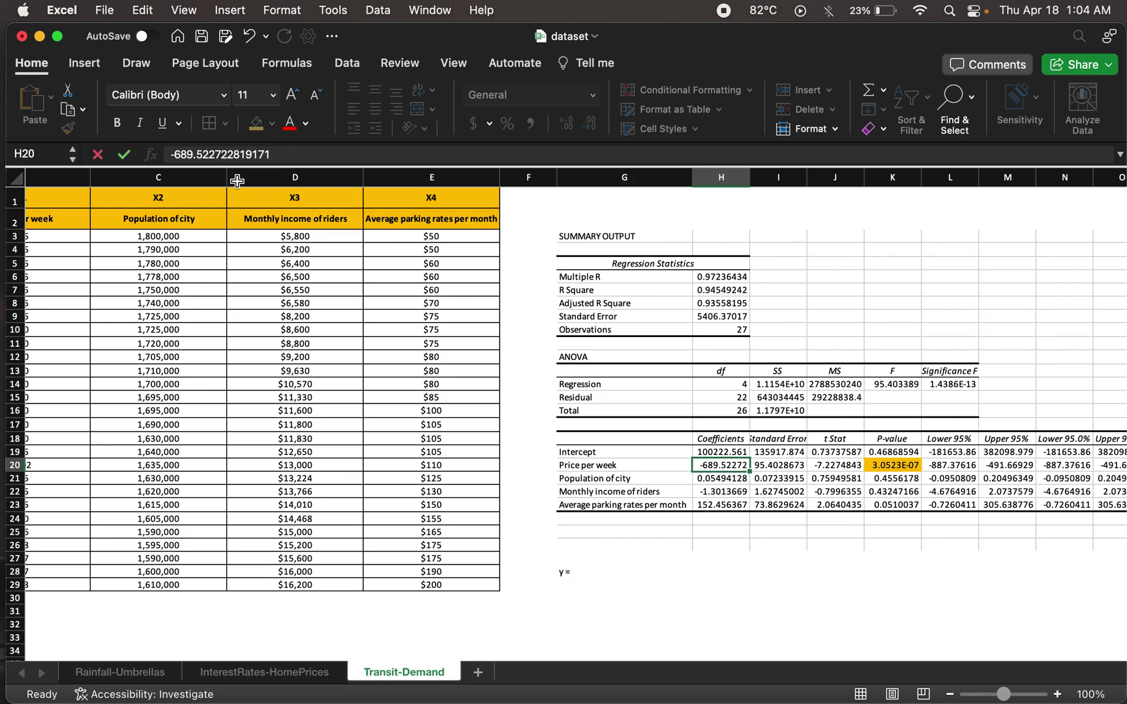
pyautogui.click(255, 123)
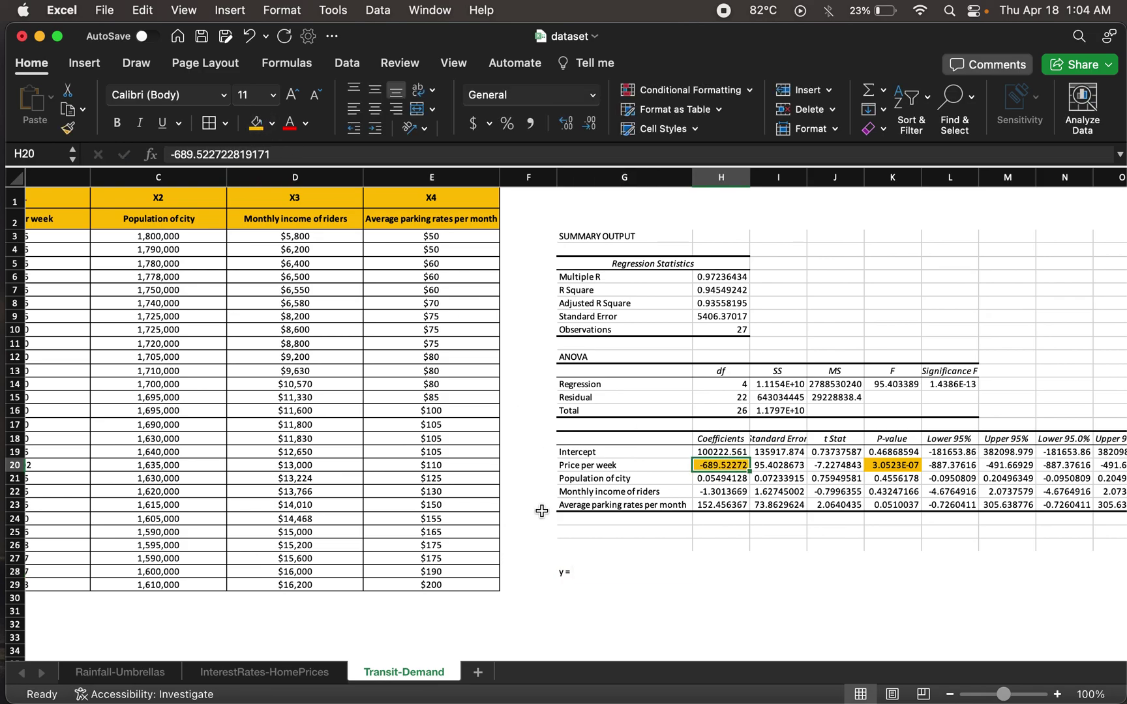
# Step: Complete the regression equation in G28 as "y = (-689.52272) (Prices per week) + 100222.561"
pyautogui.click(596, 572)
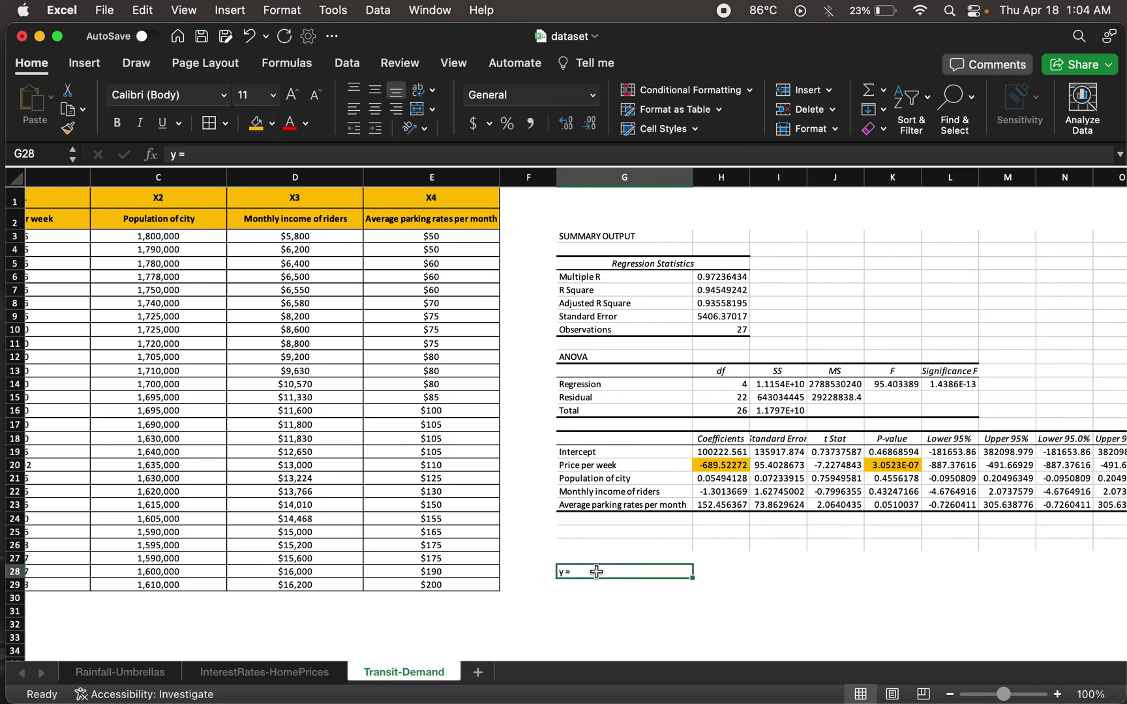
pyautogui.click(312, 155)
pyautogui.write('(-689')
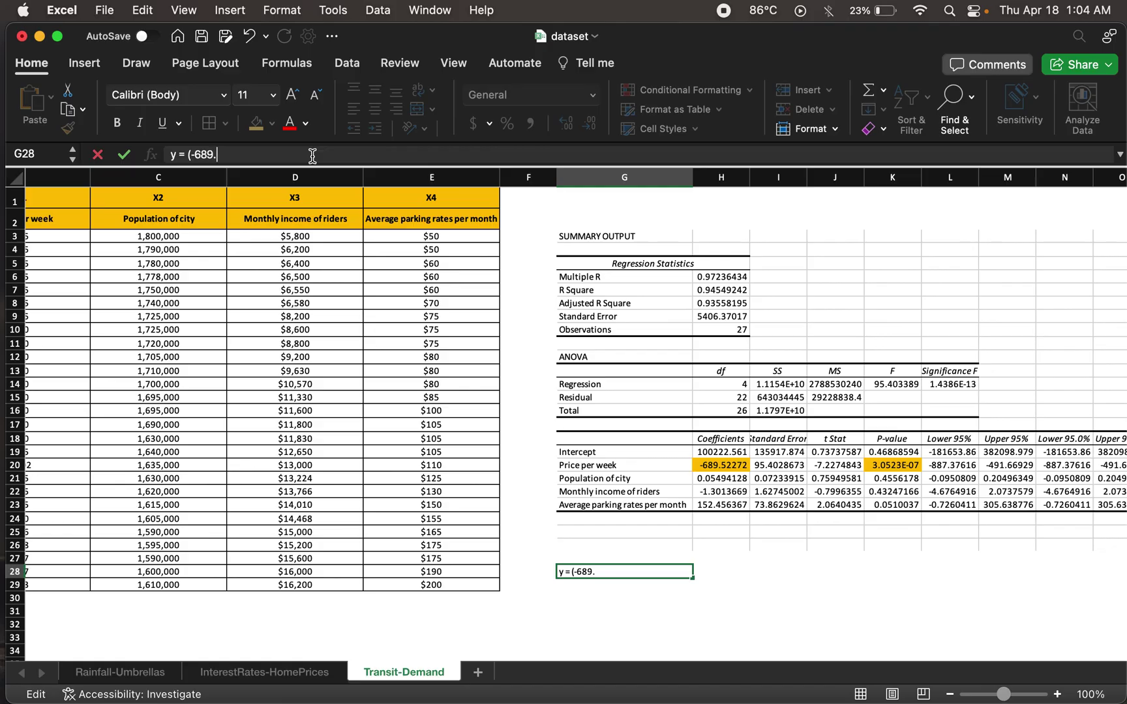
pyautogui.write('.52272')
pyautogui.write(') (Prices per wee')
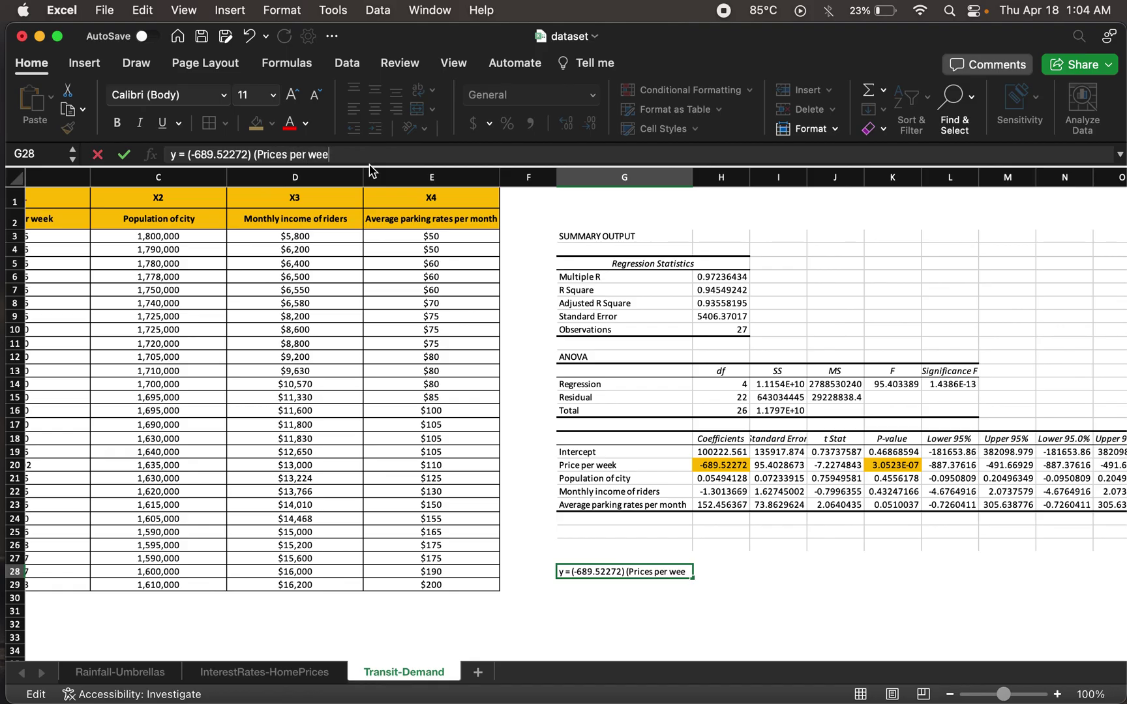
pyautogui.write('k) +')
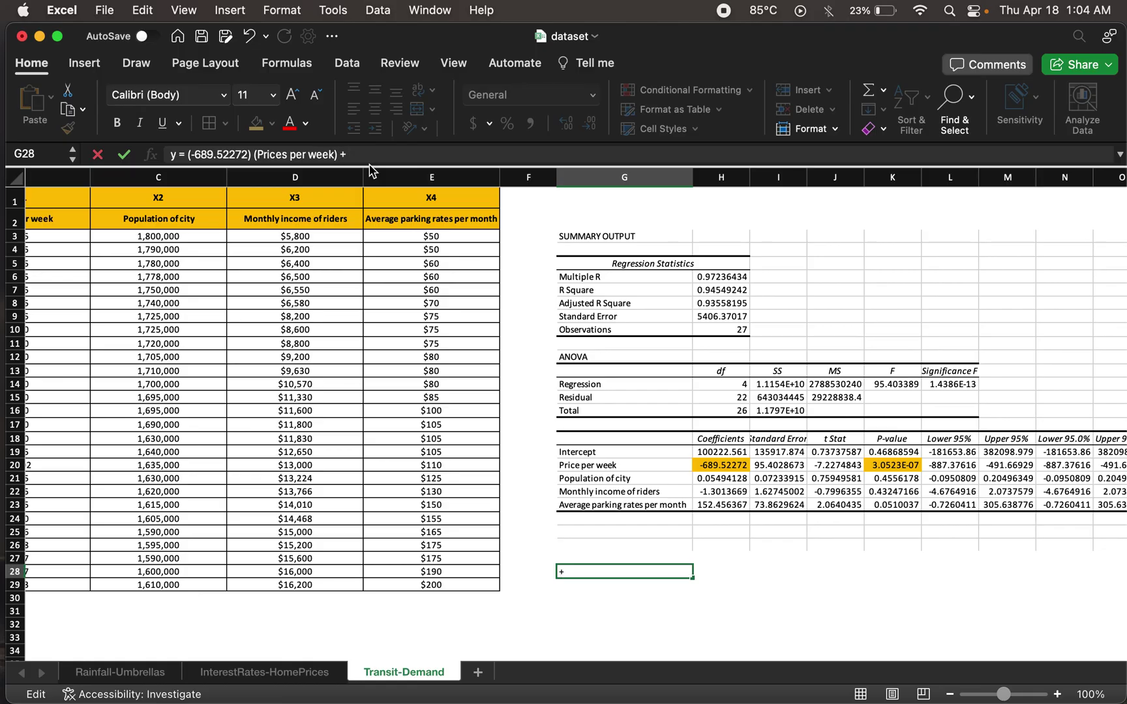
pyautogui.write(' 100222.561')
pyautogui.press('Return')
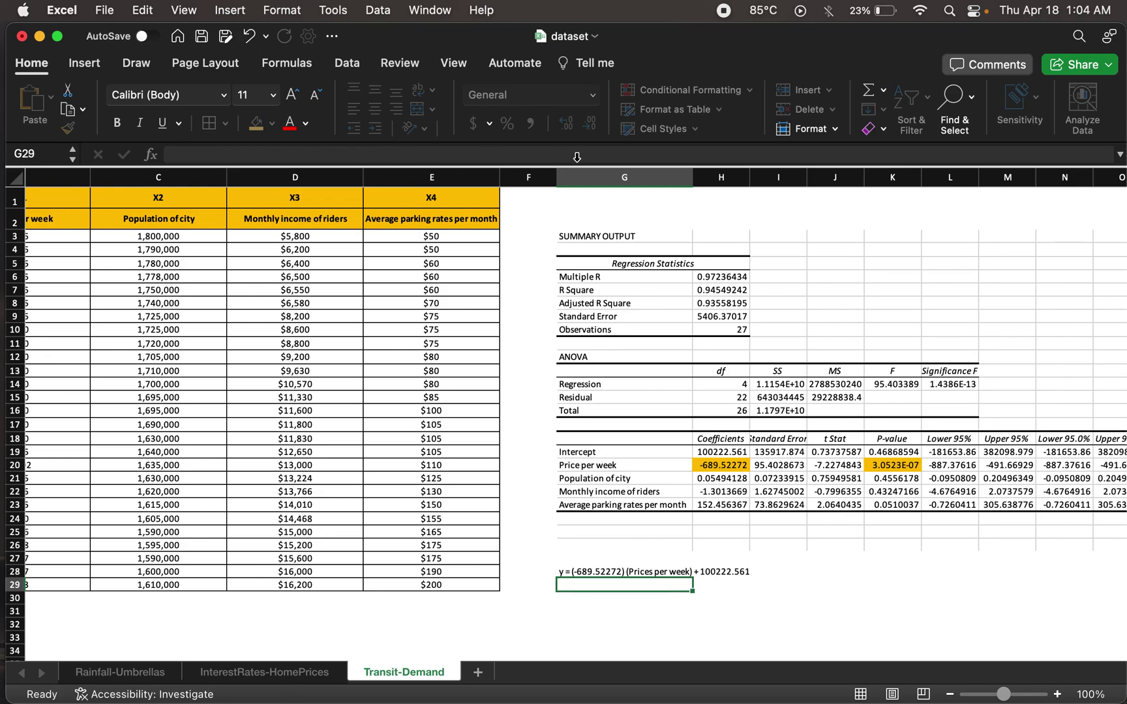
# Step: Replace the y in the G28 equation with "Number of weekly riders"
pyautogui.click(717, 452)
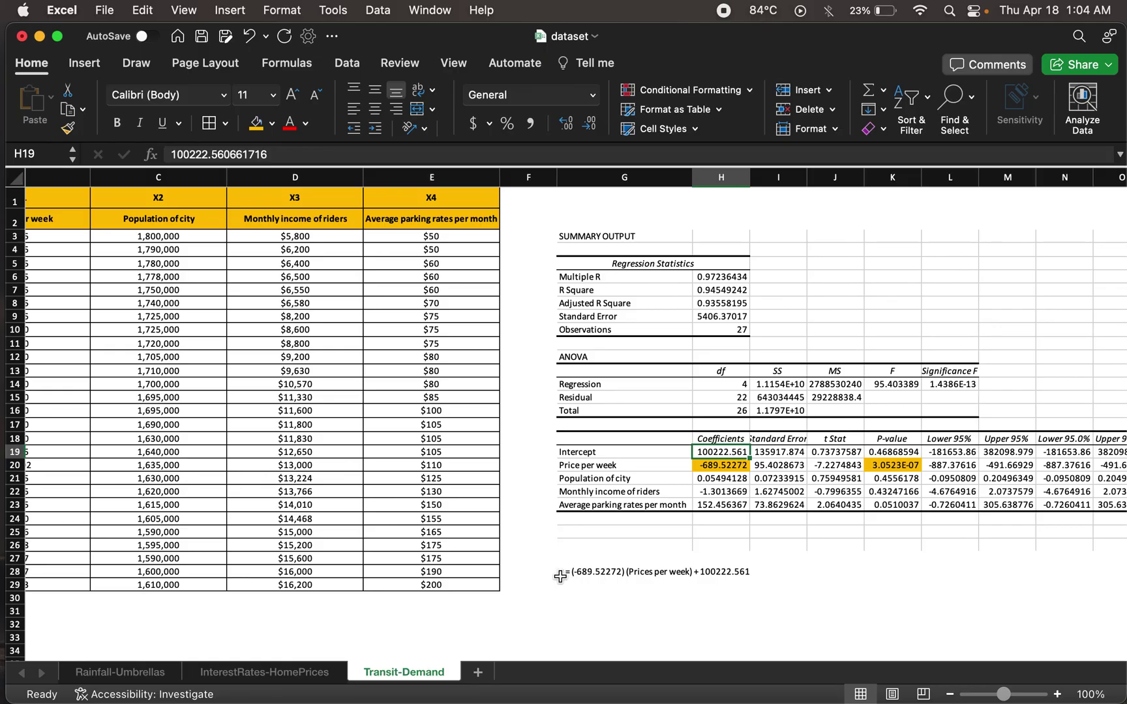
pyautogui.hscroll(-5, 561, 577)
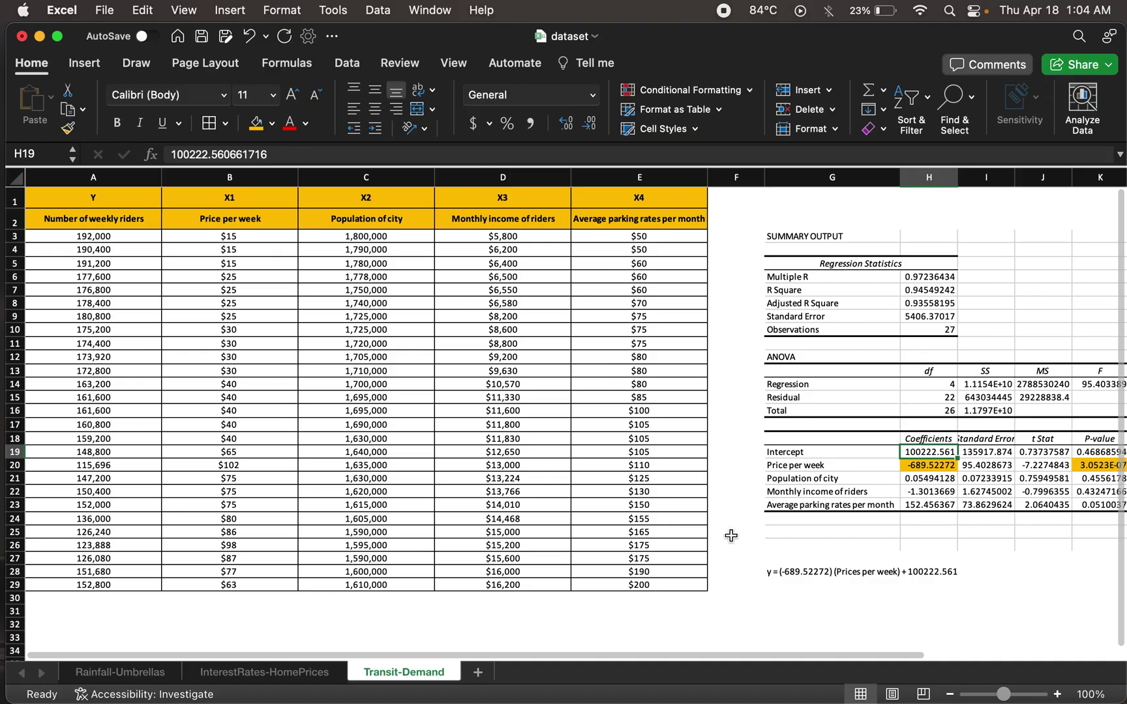
pyautogui.click(775, 571)
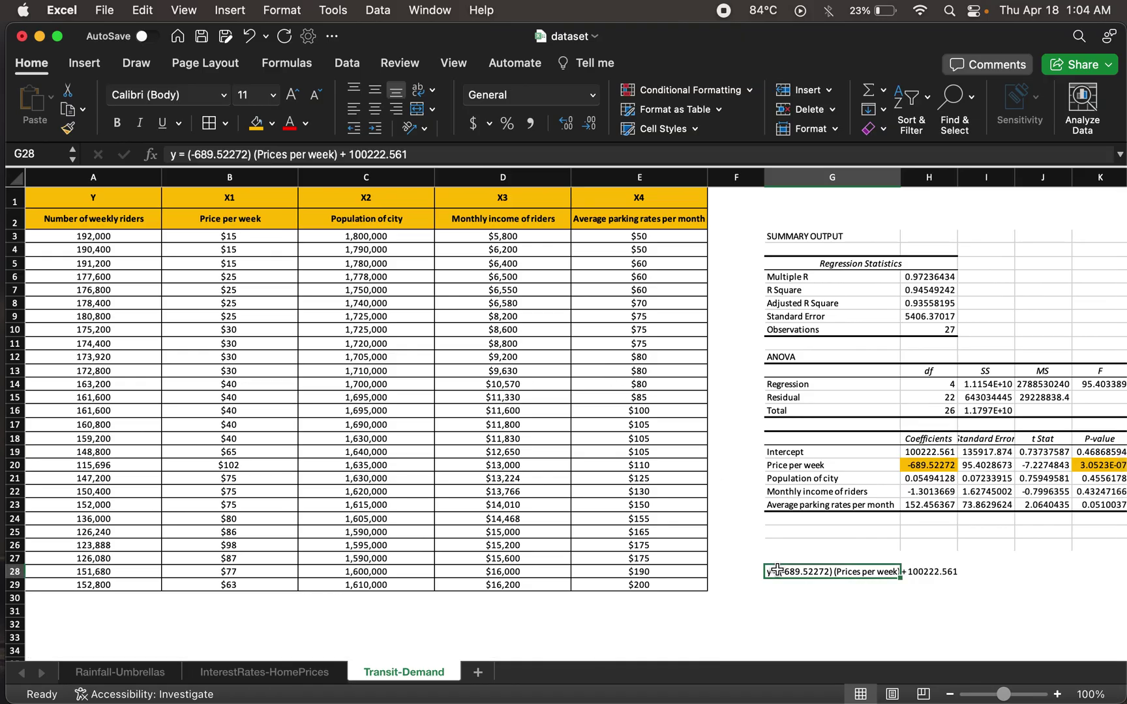
pyautogui.click(174, 154)
pyautogui.write('Number of ')
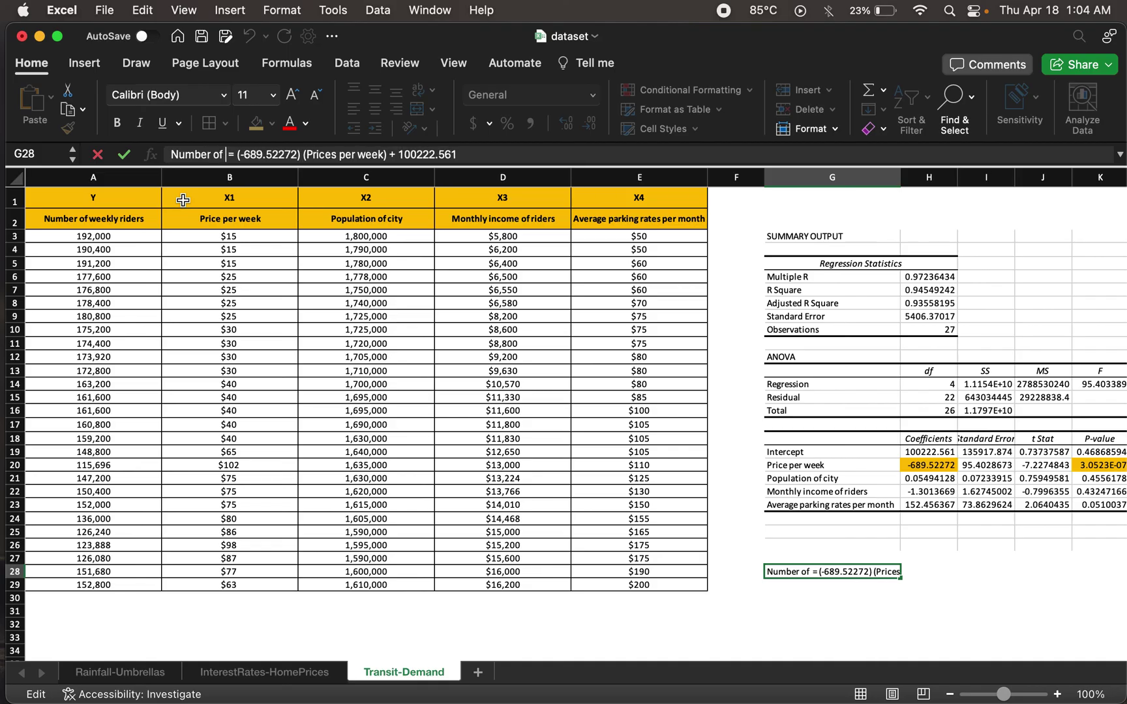
pyautogui.write('weekly r')
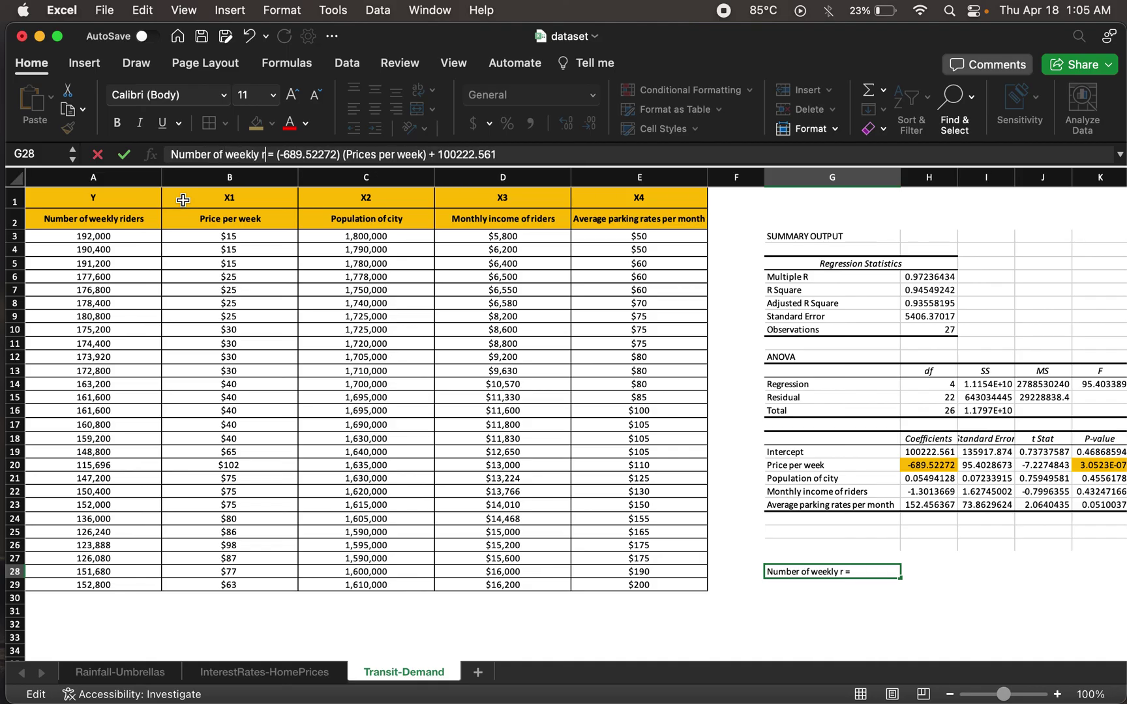
pyautogui.write('iders')
pyautogui.press('Return')
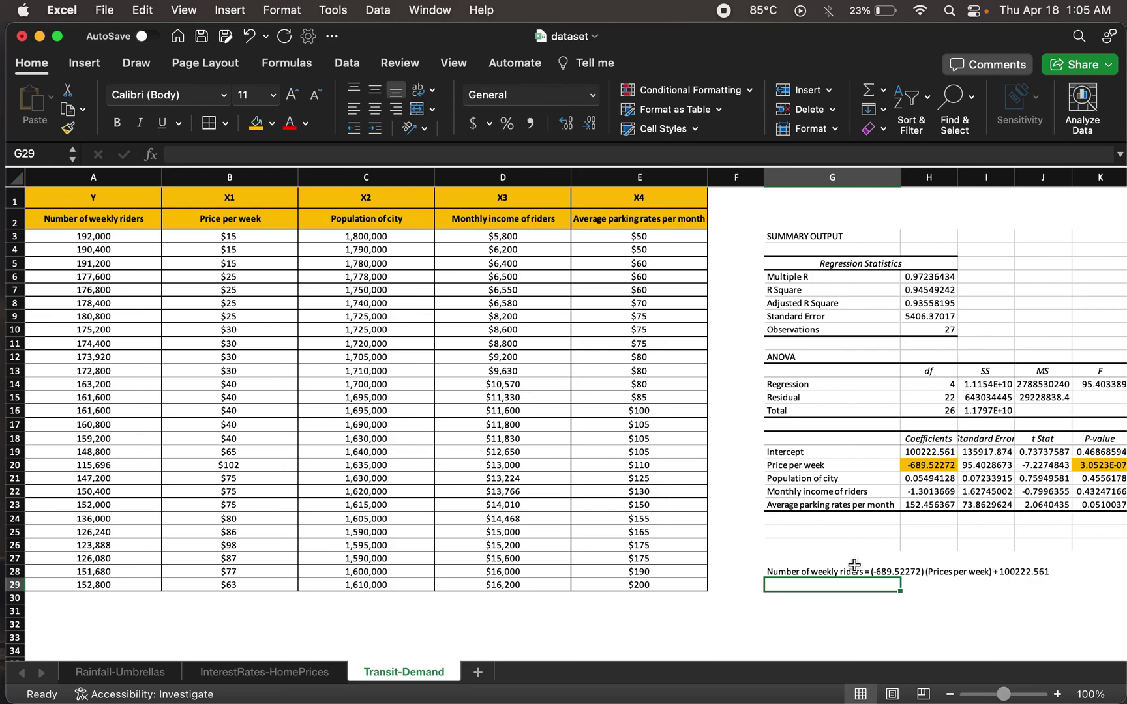
# Step: Examine the weekly riders equation up close against the coefficients and p-values in the regression output
pyautogui.hscroll(5, 854, 564)
pyautogui.scroll(5, 854, 565)
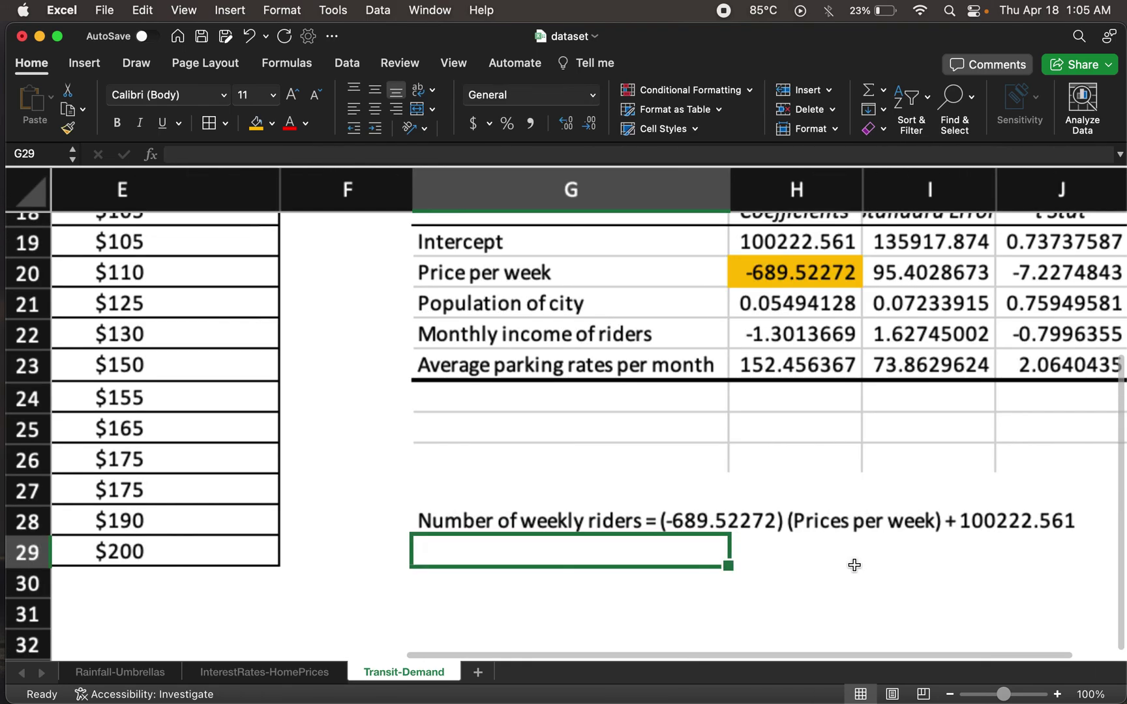
pyautogui.scroll(5, 855, 566)
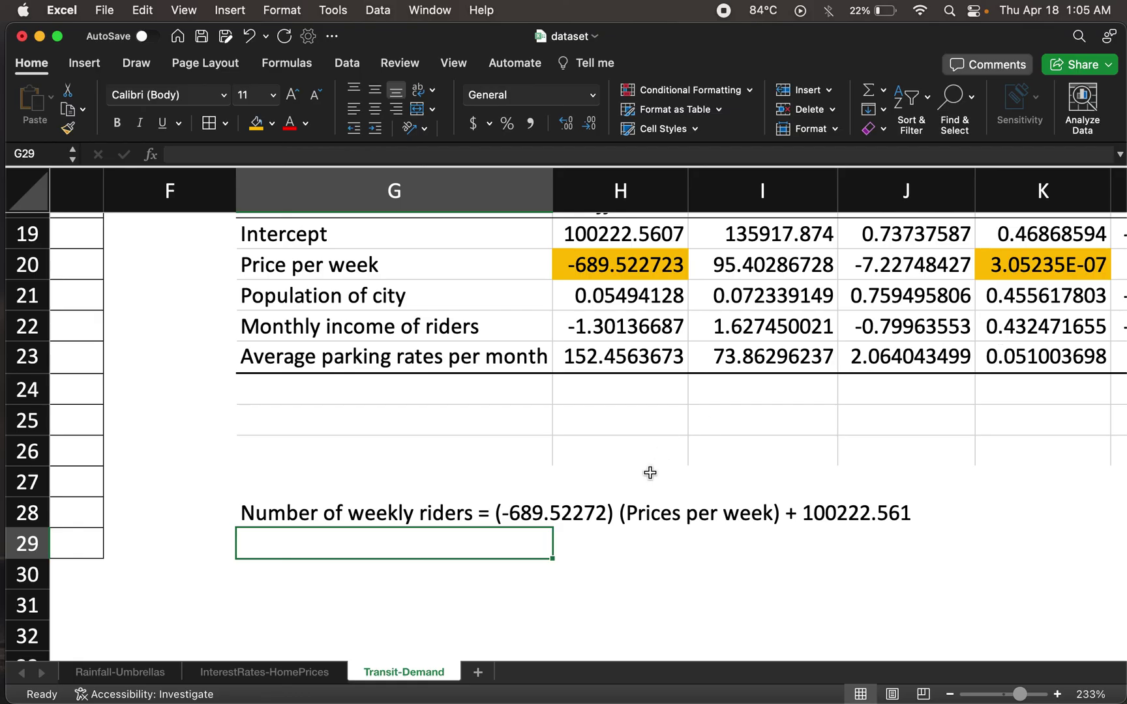
pyautogui.click(509, 468)
pyautogui.scroll(-5, 518, 453)
pyautogui.scroll(8, 520, 453)
pyautogui.hscroll(-3, 520, 454)
pyautogui.hscroll(-3, 520, 454)
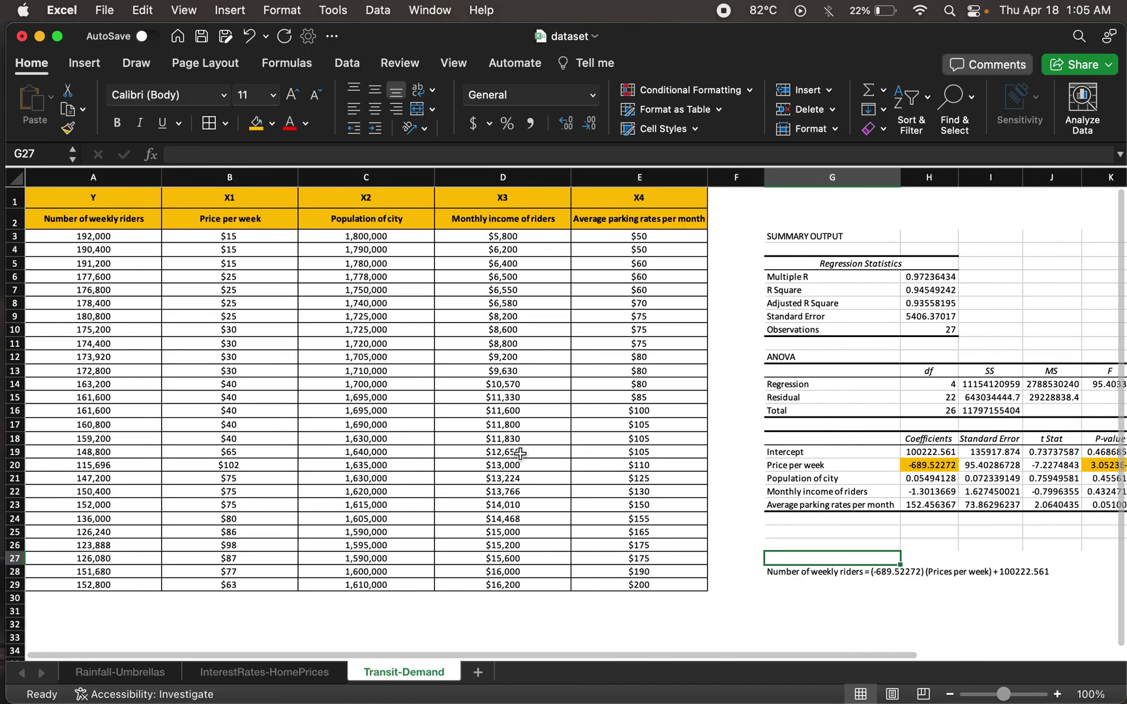